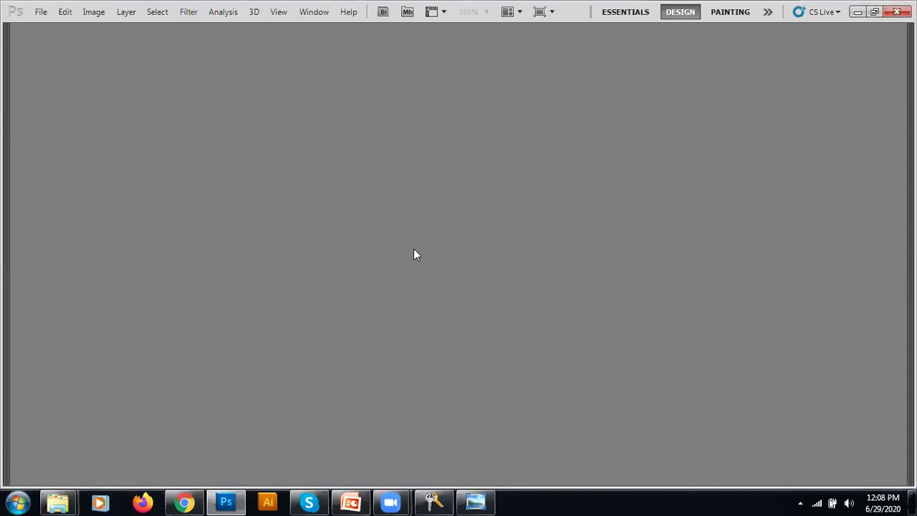
{"action": "mouse_move", "coordinate": [58, 502]}
{"action": "left_click", "coordinate": [267, 434]}
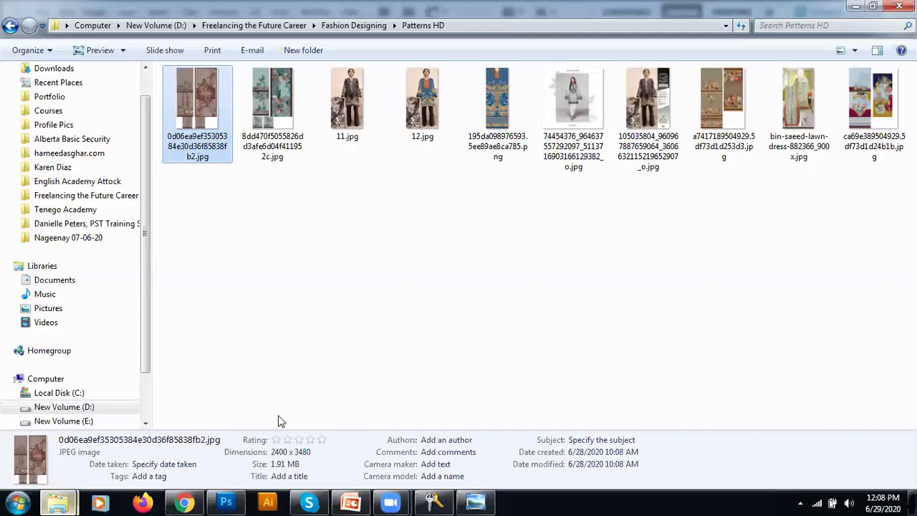
{"action": "left_click", "coordinate": [470, 186]}
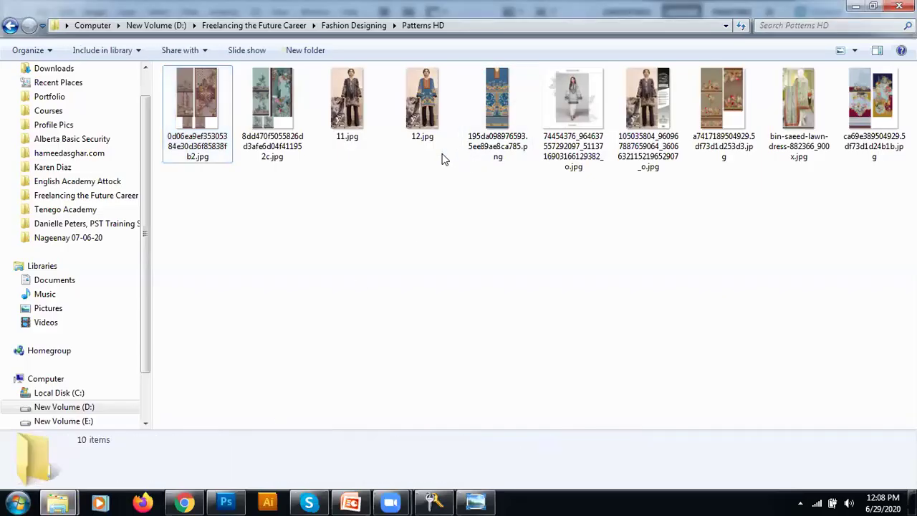
{"action": "double_click", "coordinate": [644, 120]}
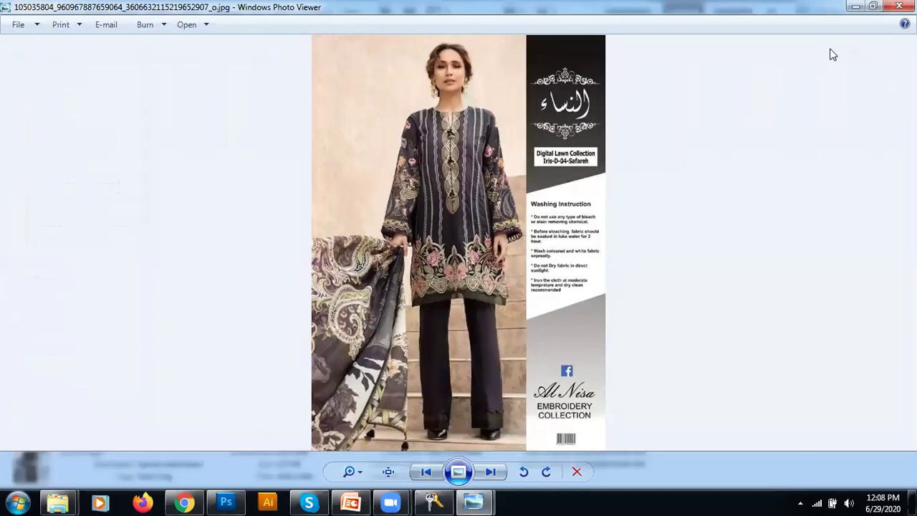
{"action": "left_click", "coordinate": [899, 6]}
{"action": "left_click_drag", "start_coordinate": [652, 126], "coordinate": [335, 394]}
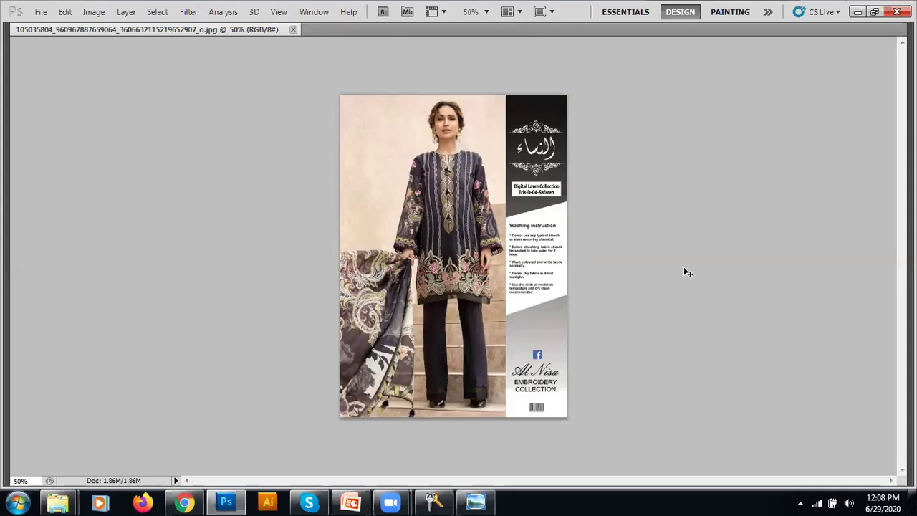
Crop the photo to the model, cutting off the strip with the logo and washing instructions.
{"action": "key", "text": "ctrl+plus"}
{"action": "key", "text": "ctrl+plus"}
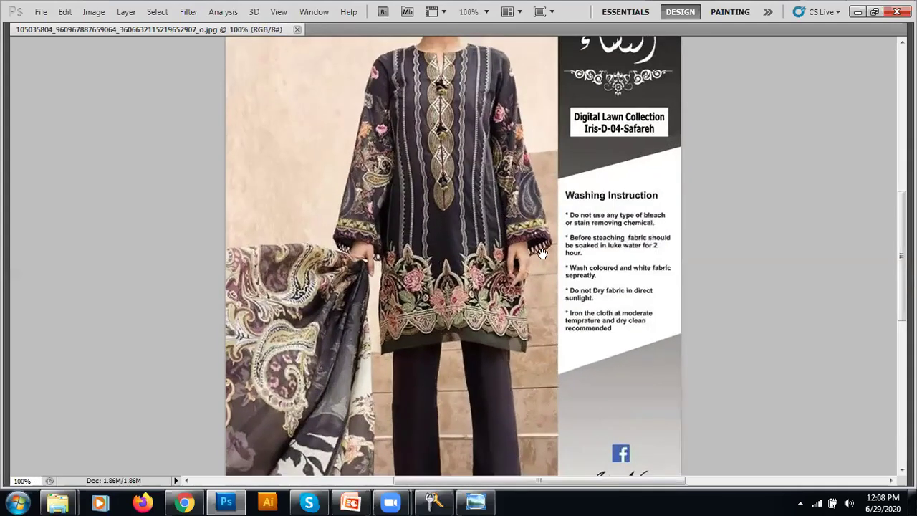
{"action": "left_click_drag", "start_coordinate": [407, 209], "coordinate": [406, 302]}
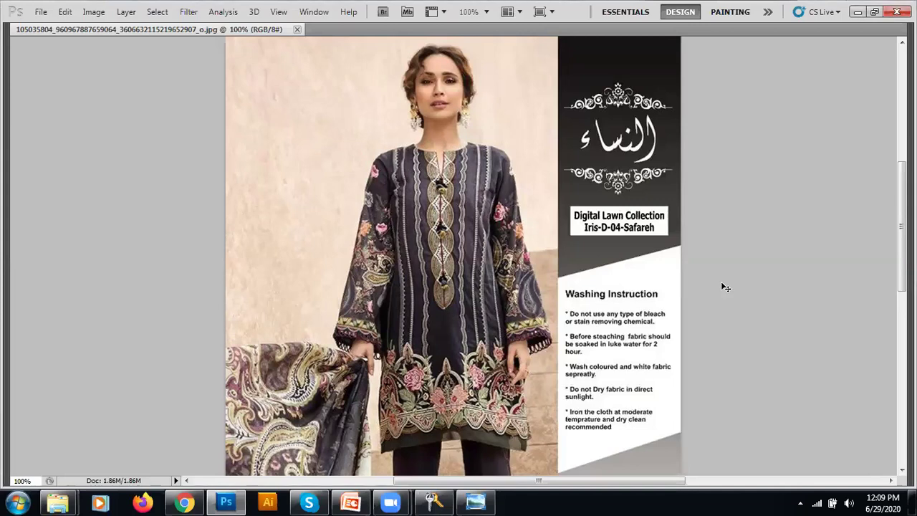
{"action": "key", "text": "ctrl+minus"}
{"action": "key", "text": "ctrl+minus"}
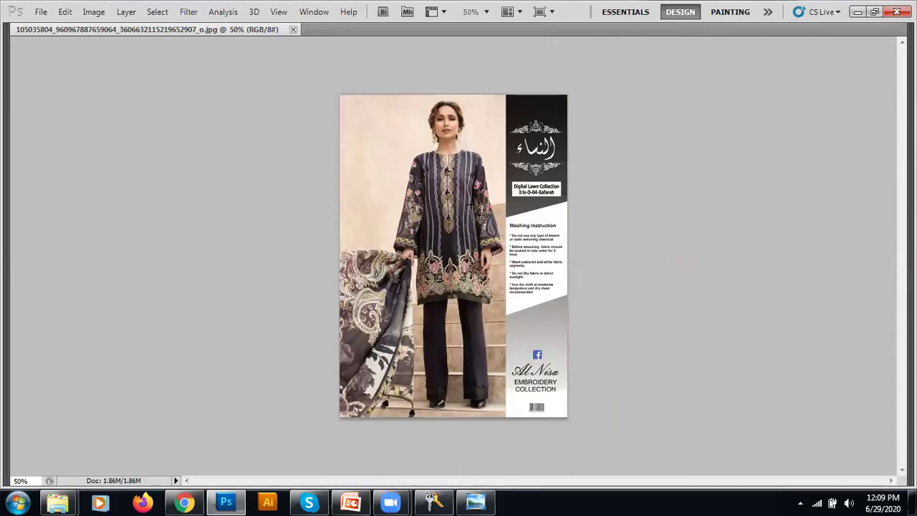
{"action": "key", "text": "Tab"}
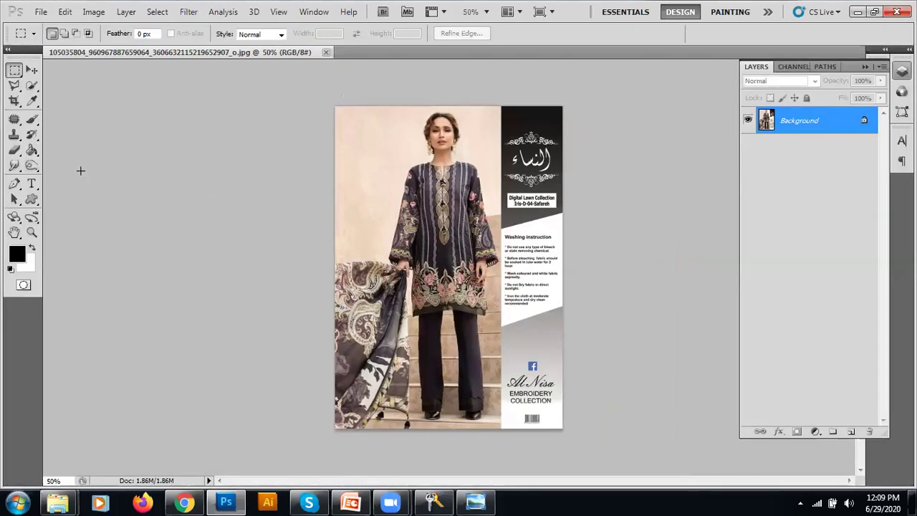
{"action": "left_click", "coordinate": [14, 101]}
{"action": "left_click_drag", "start_coordinate": [331, 103], "coordinate": [488, 428]}
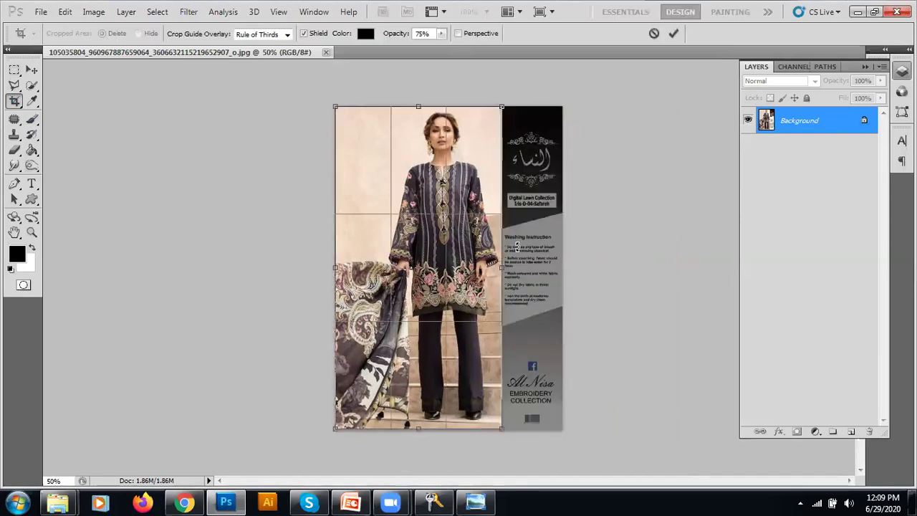
{"action": "left_click", "coordinate": [674, 33]}
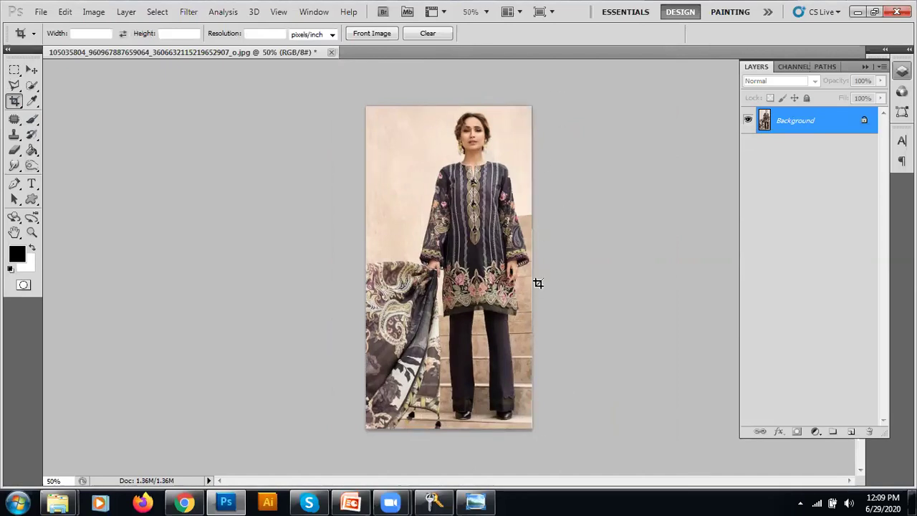
{"action": "left_click", "coordinate": [32, 70]}
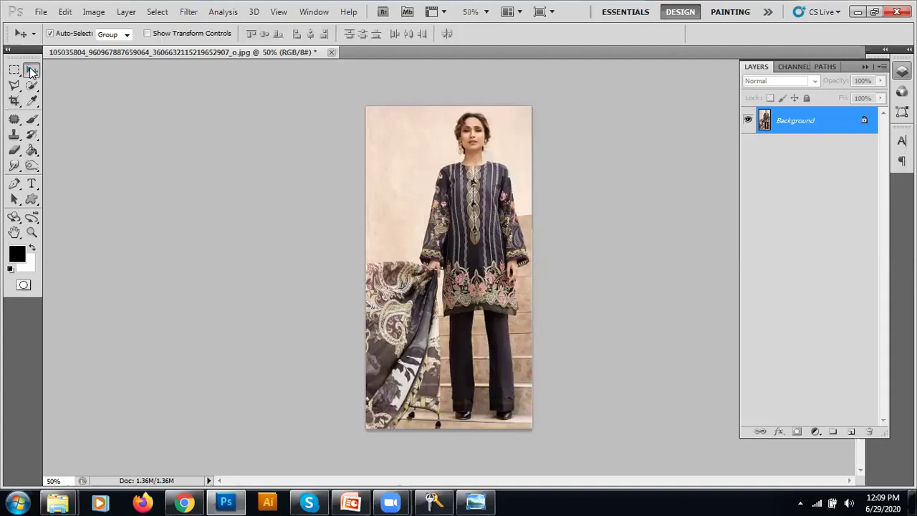
Open the blue pattern image 195da098976593.5ee89ae8ca785.png from the Patterns HD folder.
{"action": "left_click", "coordinate": [41, 12]}
{"action": "left_click", "coordinate": [44, 40]}
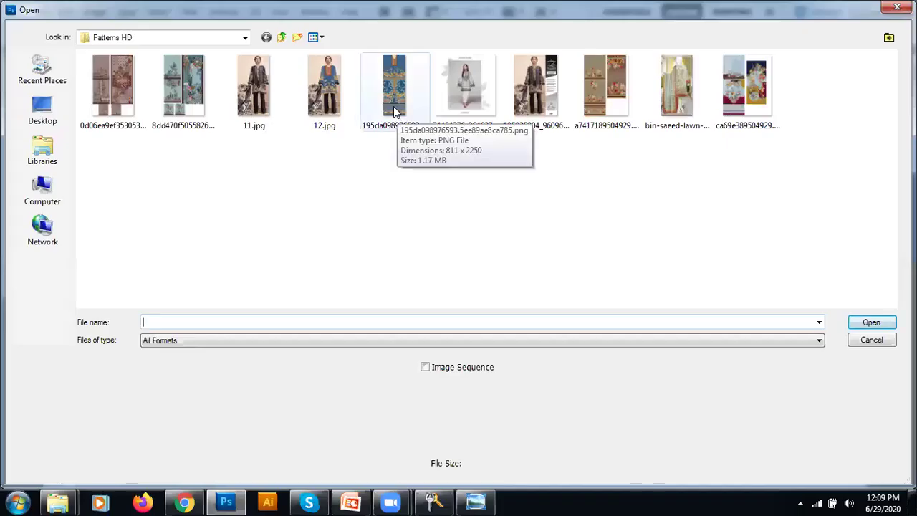
{"action": "left_click", "coordinate": [394, 106]}
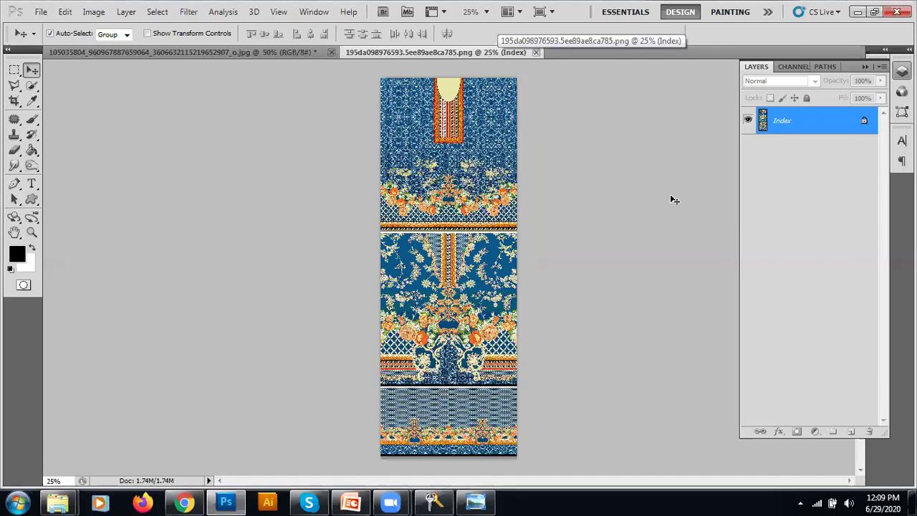
Make a rectangular marquee selection of the central part of the upper shirt panel, from the neckline down to just below the black border.
{"action": "key", "text": "ctrl+plus"}
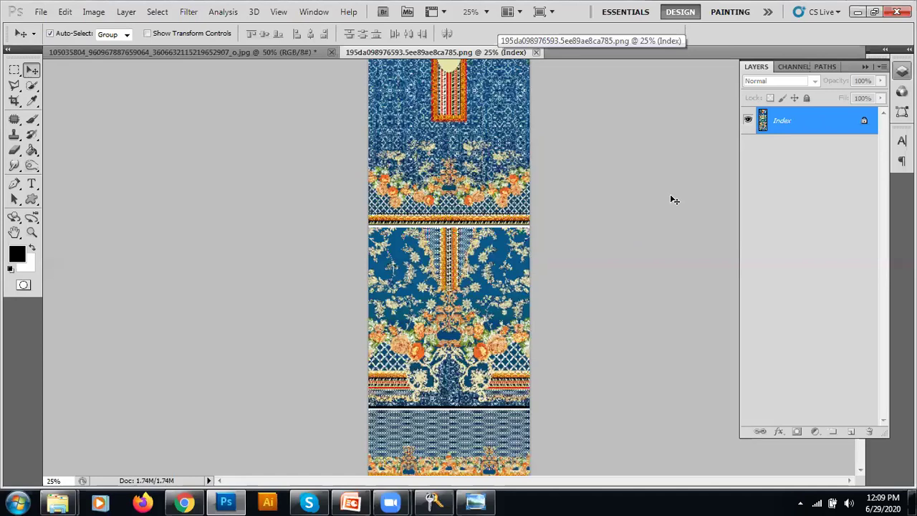
{"action": "key", "text": "ctrl+1"}
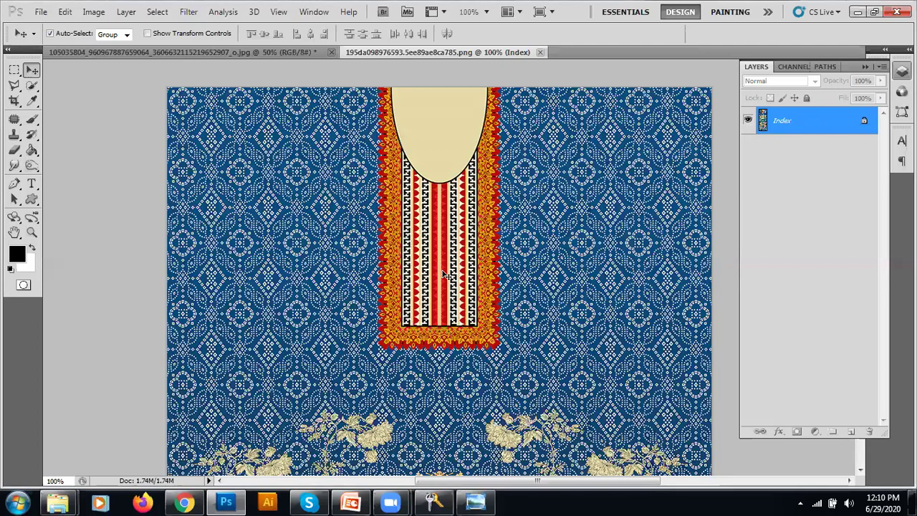
{"action": "key", "text": "ctrl+minus"}
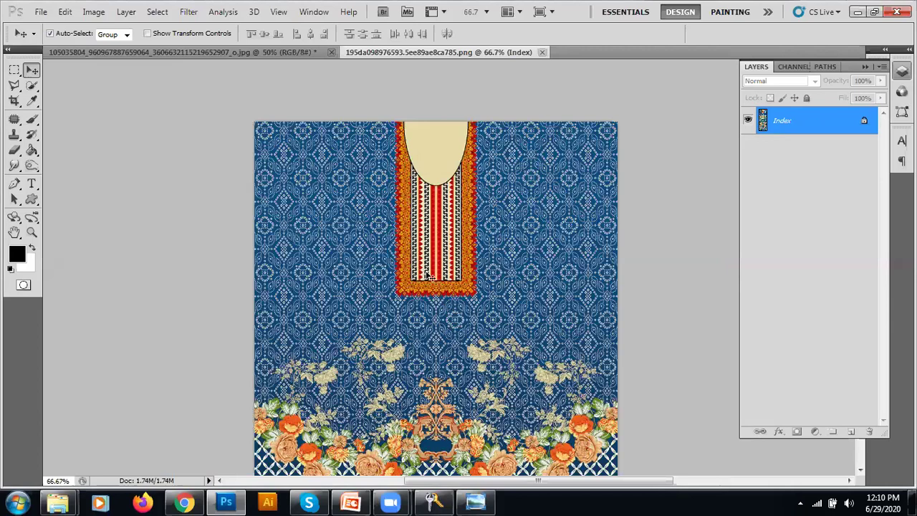
{"action": "left_click_drag", "start_coordinate": [390, 238], "coordinate": [367, 191]}
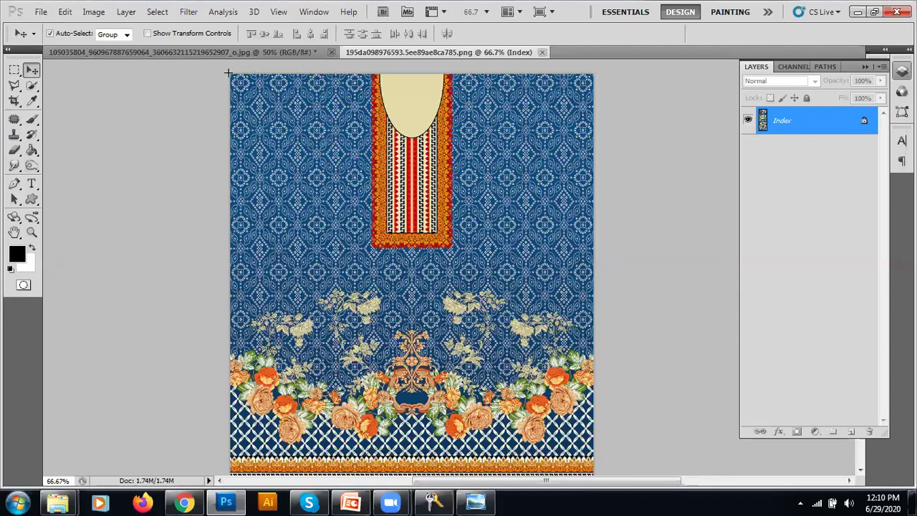
{"action": "key", "text": "m"}
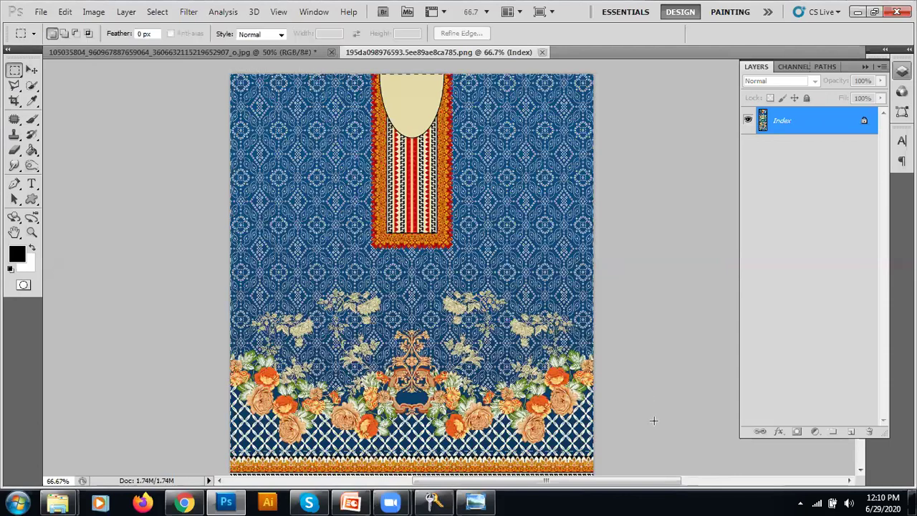
{"action": "scroll", "coordinate": [654, 420], "scroll_direction": "down", "scroll_amount": 2}
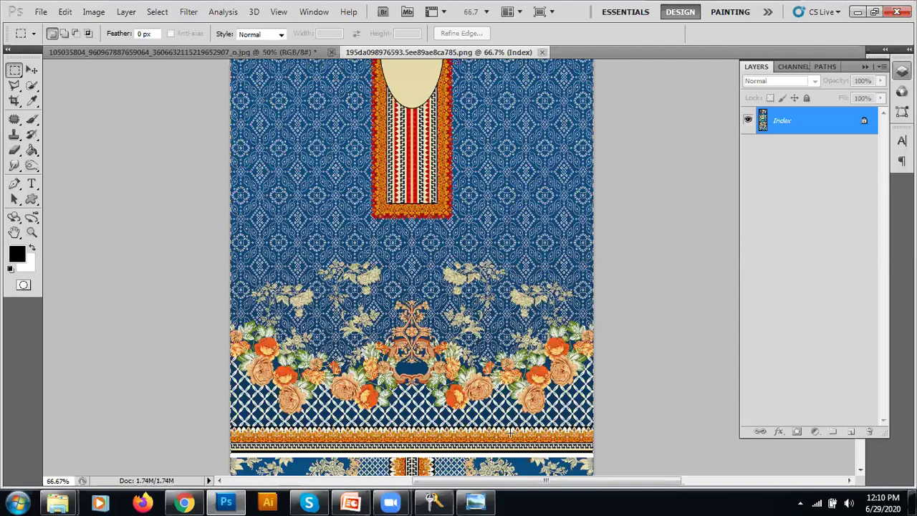
{"action": "scroll", "coordinate": [510, 432], "scroll_direction": "up", "scroll_amount": 1}
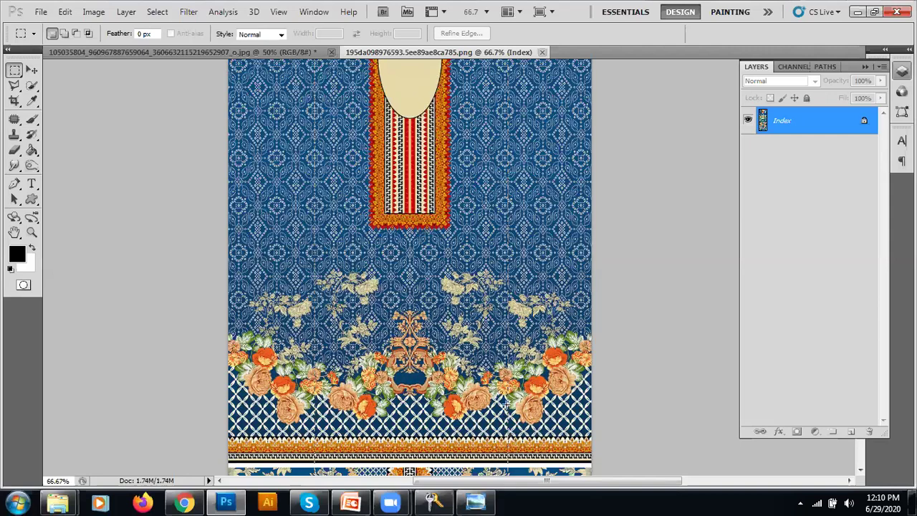
{"action": "scroll", "coordinate": [505, 405], "scroll_direction": "down", "scroll_amount": 5}
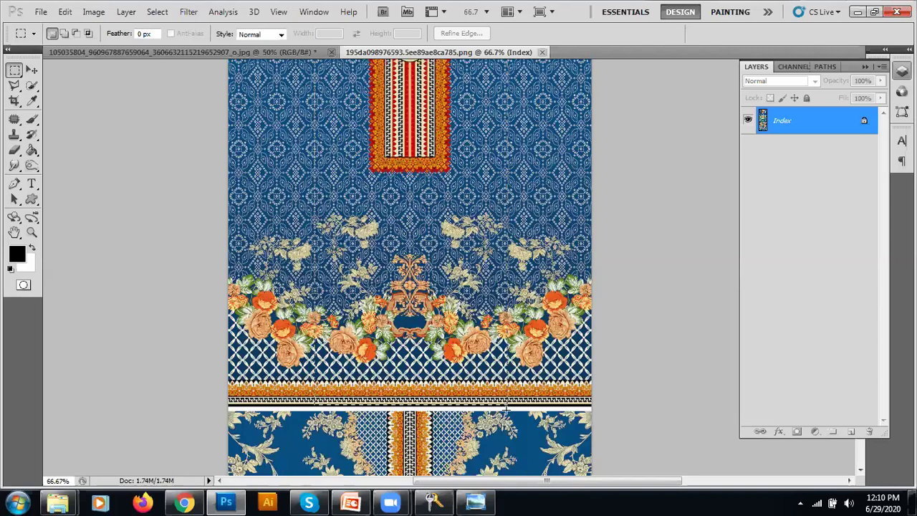
{"action": "left_click_drag", "start_coordinate": [506, 405], "coordinate": [508, 407]}
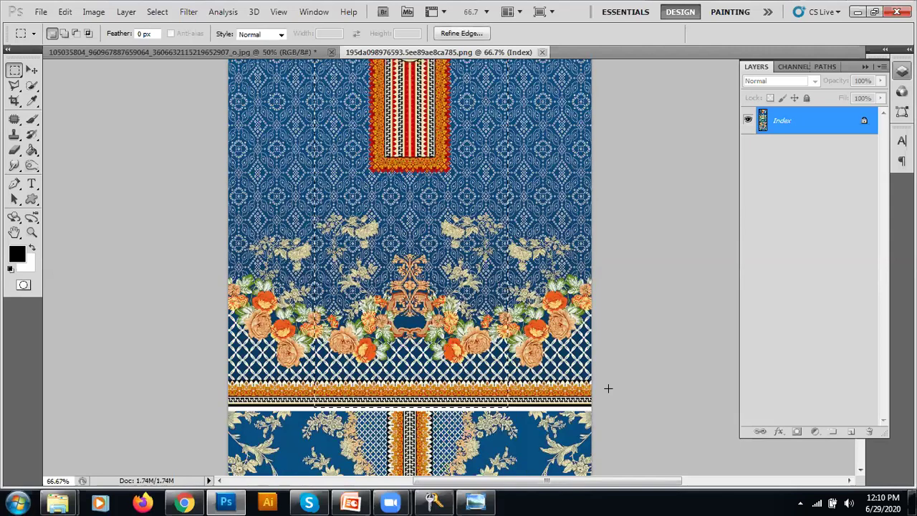
Transform the selection so its lower edge meets the bottom of the panel's black border line.
{"action": "key", "text": "ctrl+plus"}
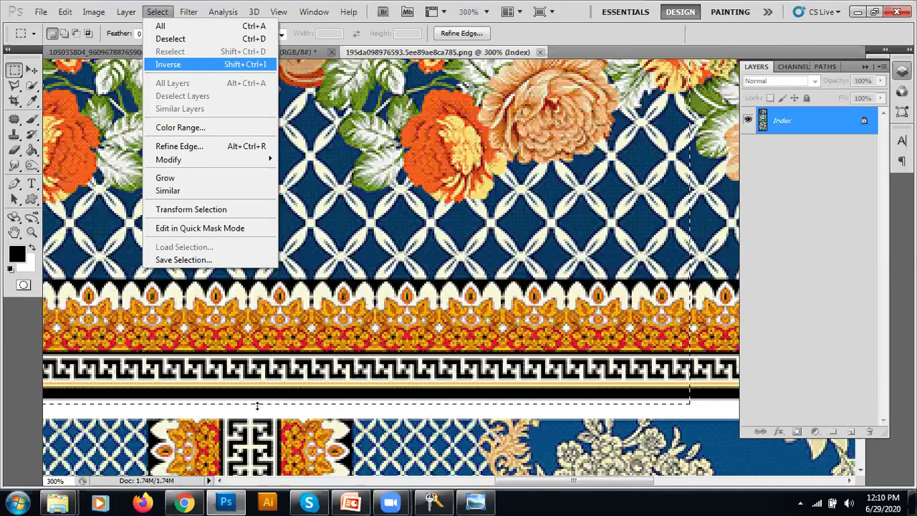
{"action": "left_click_drag", "start_coordinate": [257, 405], "coordinate": [257, 399]}
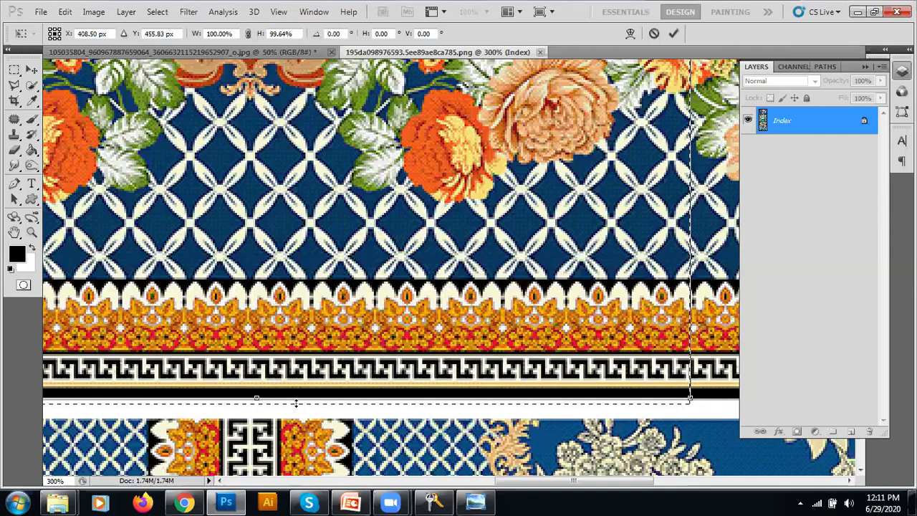
{"action": "key", "text": "Return"}
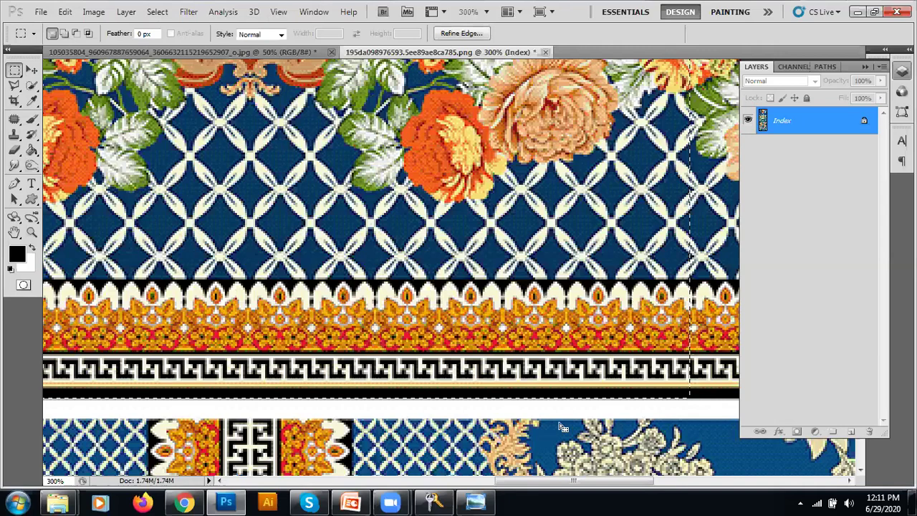
{"action": "key", "text": "ctrl+d"}
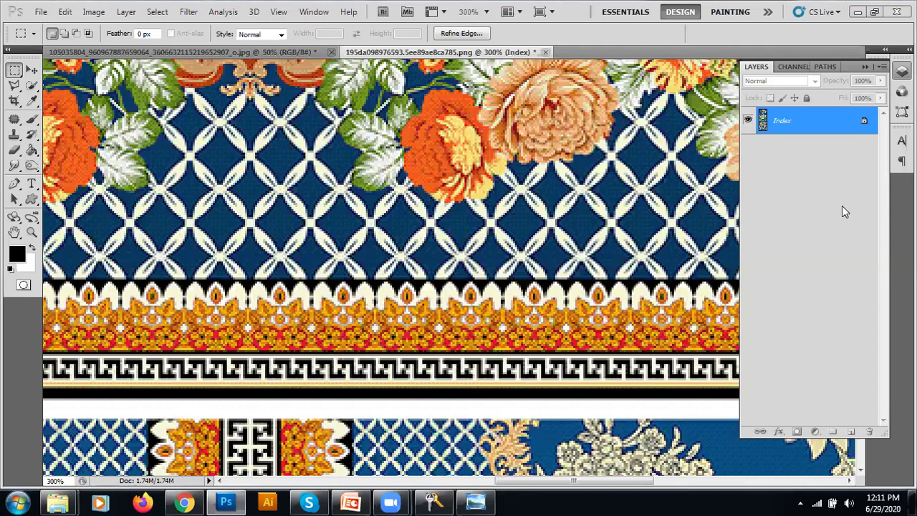
{"action": "key", "text": "ctrl+shift+d"}
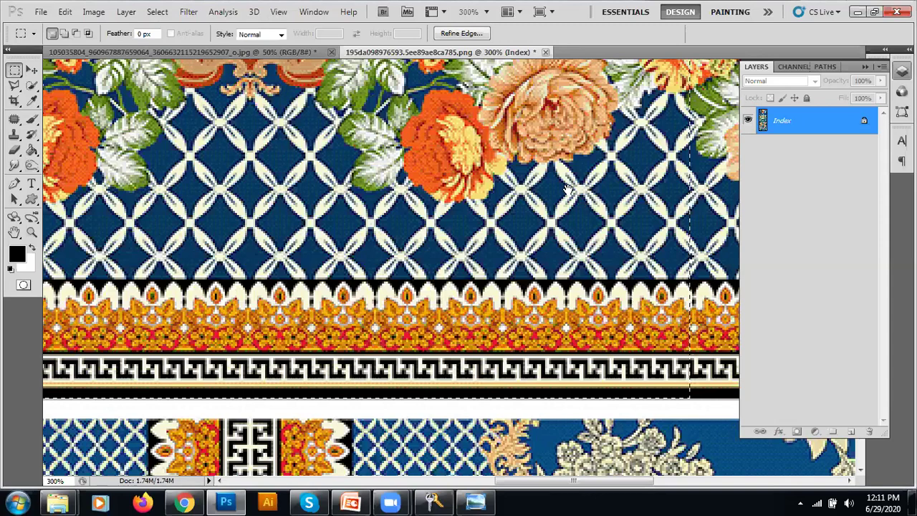
Transform the shirt panel selection to bring its right edge slightly inward.
{"action": "key", "text": "ctrl+minus"}
{"action": "key", "text": "ctrl+minus"}
{"action": "key", "text": "ctrl+minus"}
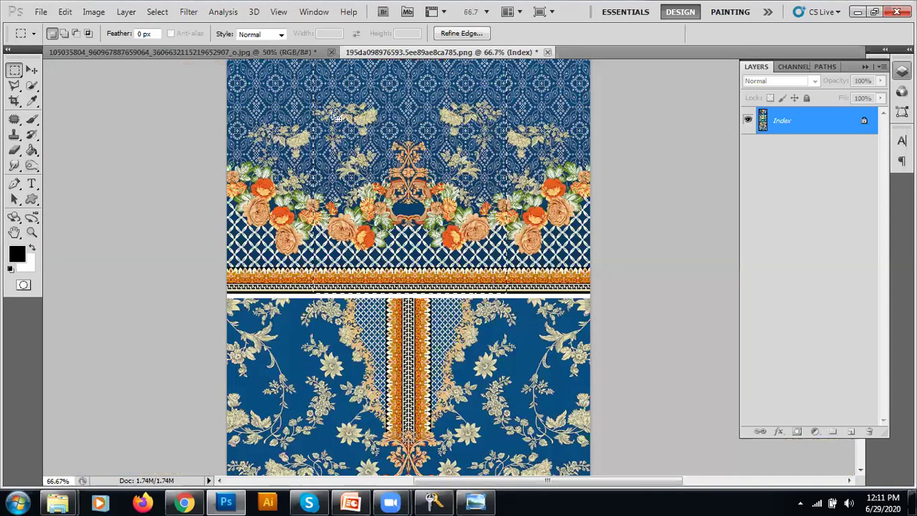
{"action": "scroll", "coordinate": [505, 100], "scroll_direction": "up", "scroll_amount": 5}
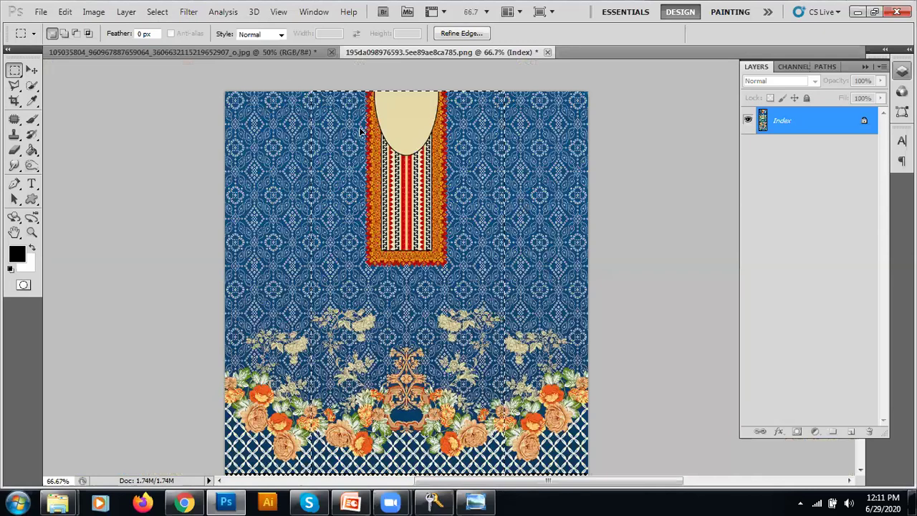
{"action": "key", "text": "ctrl+t"}
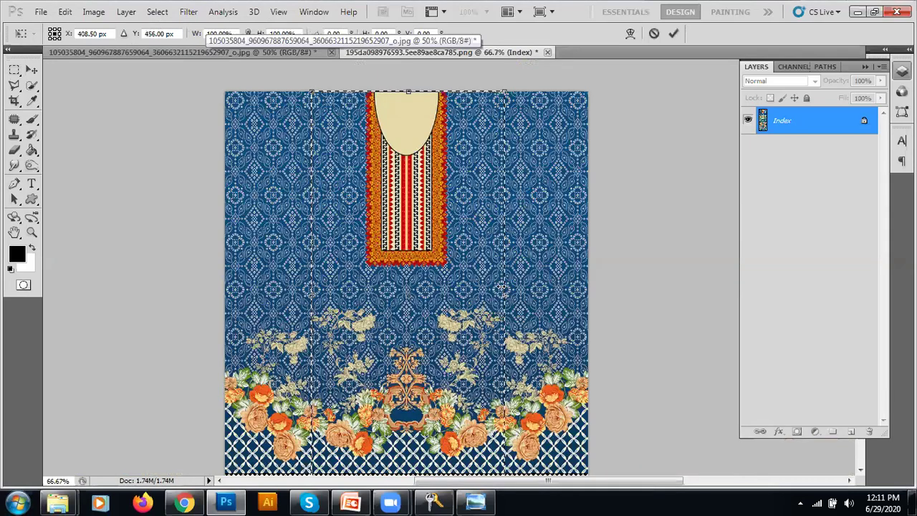
{"action": "left_click_drag", "start_coordinate": [504, 286], "coordinate": [499, 287]}
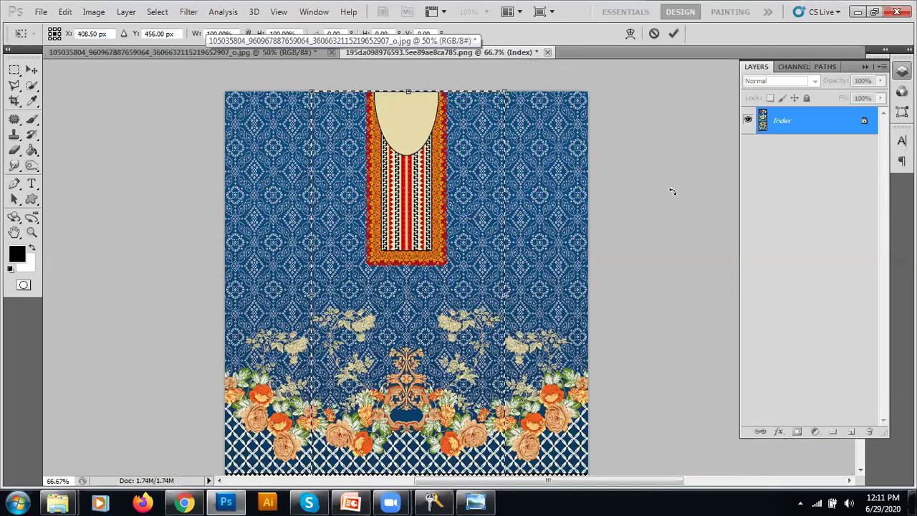
{"action": "left_click", "coordinate": [673, 34]}
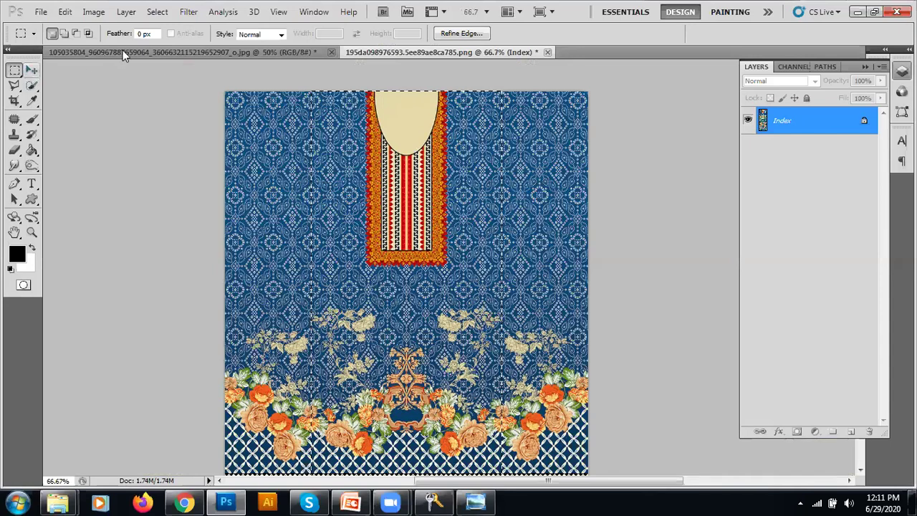
In the cropped model photo, convert the Background into a regular layer and duplicate it.
{"action": "key", "text": "ctrl+Tab"}
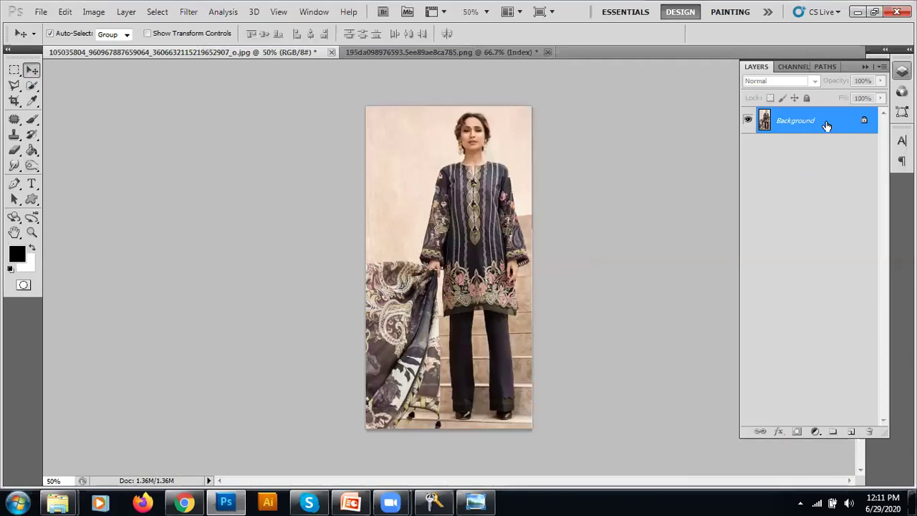
{"action": "double_click", "coordinate": [826, 126]}
{"action": "left_click", "coordinate": [521, 150]}
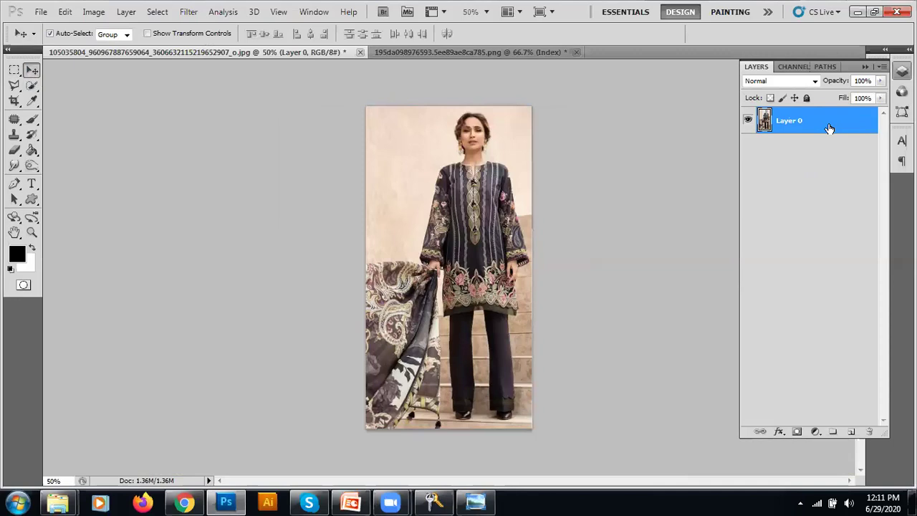
{"action": "key", "text": "ctrl+j"}
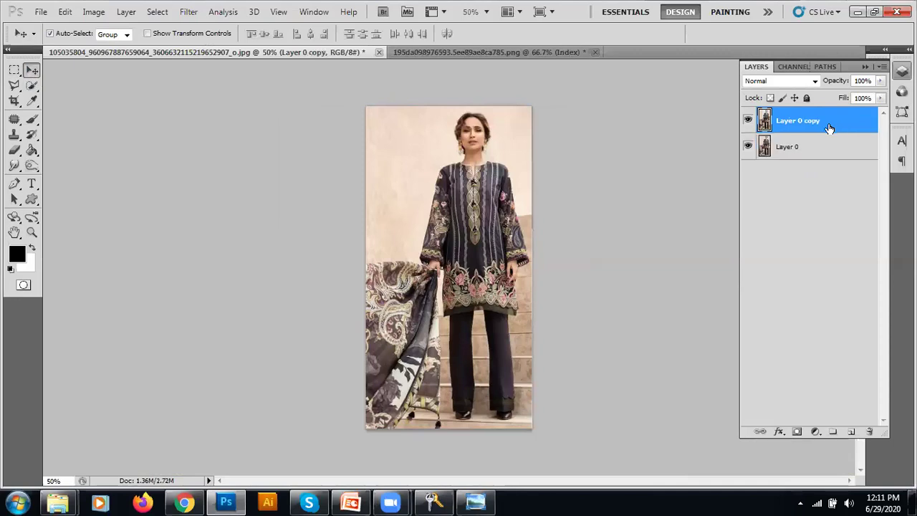
Hide Layer 0 and paste the copied shirt pattern above Layer 0 copy in the model photo.
{"action": "left_click", "coordinate": [747, 147]}
{"action": "key", "text": "ctrl+v"}
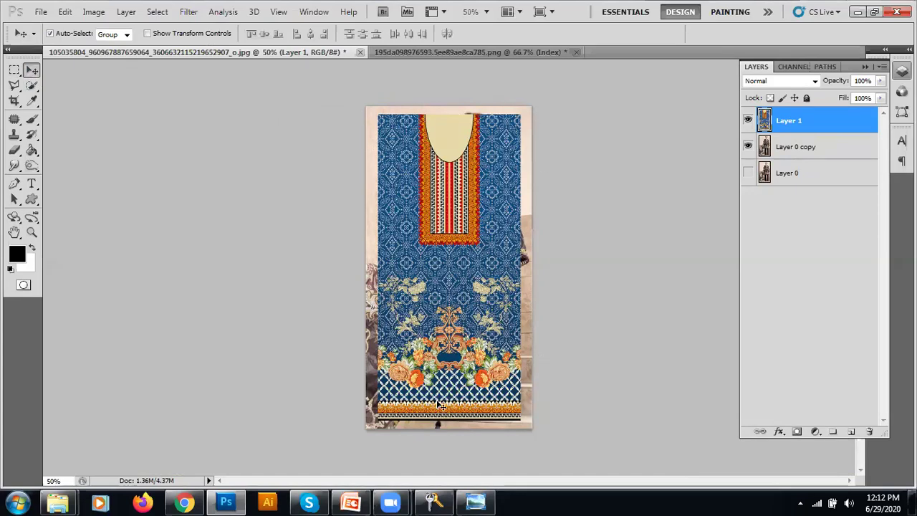
Free-transform the pasted pattern proportionally to about 48.6% and place it over the model's dress from shoulders to hem.
{"action": "key", "text": "ctrl+t"}
{"action": "left_click_drag", "start_coordinate": [417, 275], "coordinate": [429, 282]}
{"action": "left_click_drag", "start_coordinate": [414, 229], "coordinate": [464, 280]}
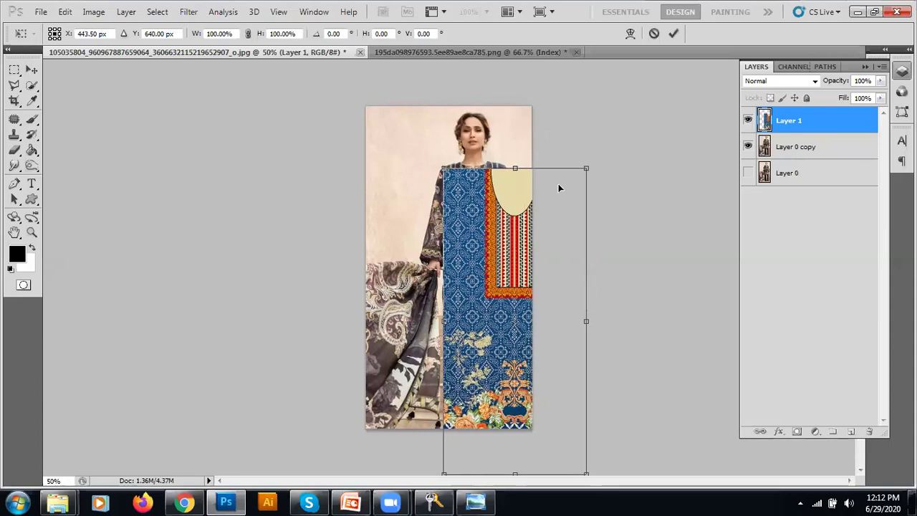
{"action": "left_click_drag", "start_coordinate": [586, 167], "coordinate": [565, 212]}
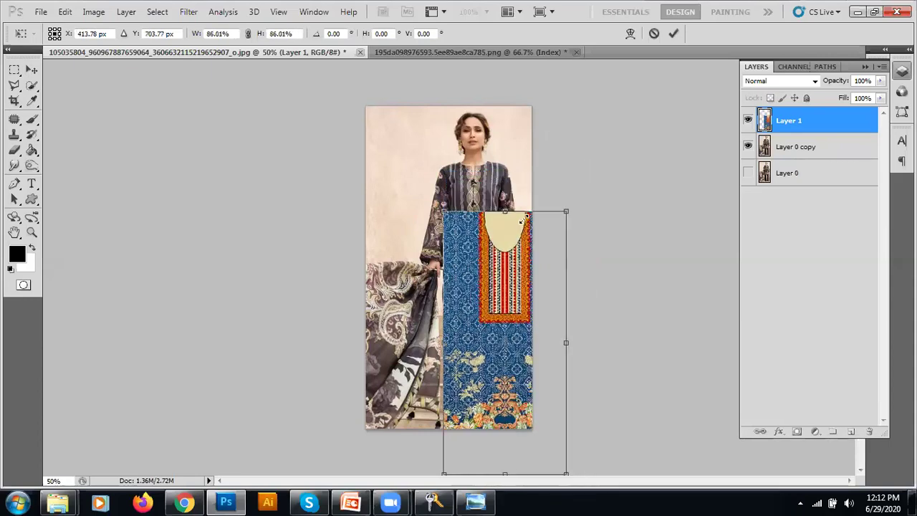
{"action": "left_click_drag", "start_coordinate": [511, 241], "coordinate": [511, 242]}
{"action": "left_click_drag", "start_coordinate": [503, 321], "coordinate": [497, 226]}
{"action": "left_click_drag", "start_coordinate": [544, 382], "coordinate": [507, 319]}
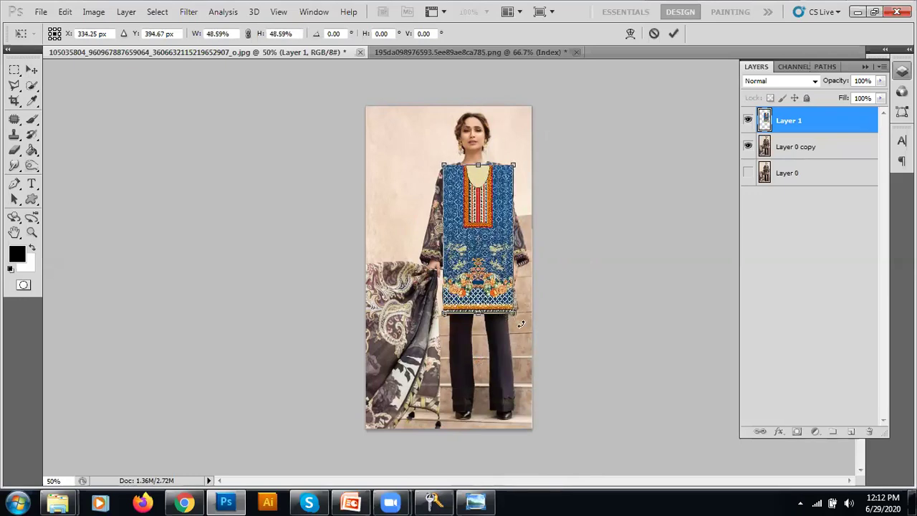
Enlarge the pattern proportionally to 49.07% from its lower corner to fit the dress more closely at the hem.
{"action": "key", "text": "ctrl+plus"}
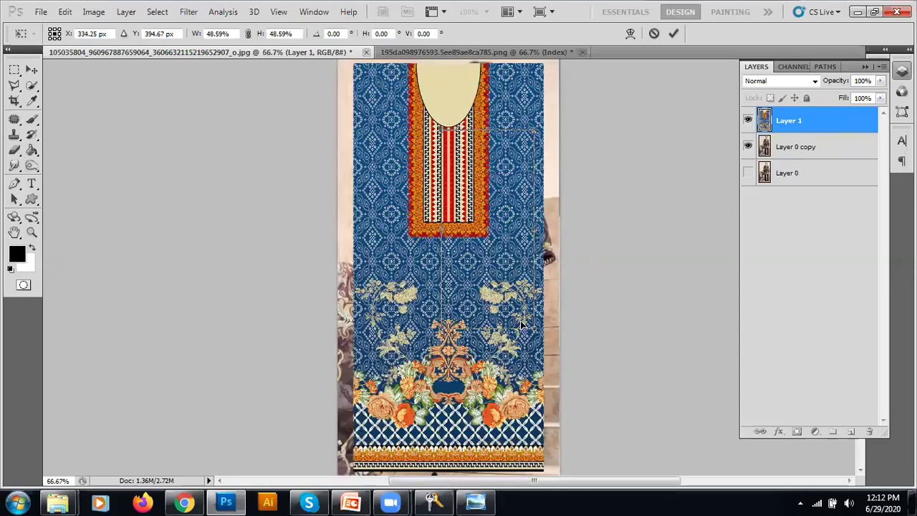
{"action": "key", "text": "ctrl+plus"}
{"action": "key", "text": "ctrl+plus"}
{"action": "key", "text": "ctrl+plus"}
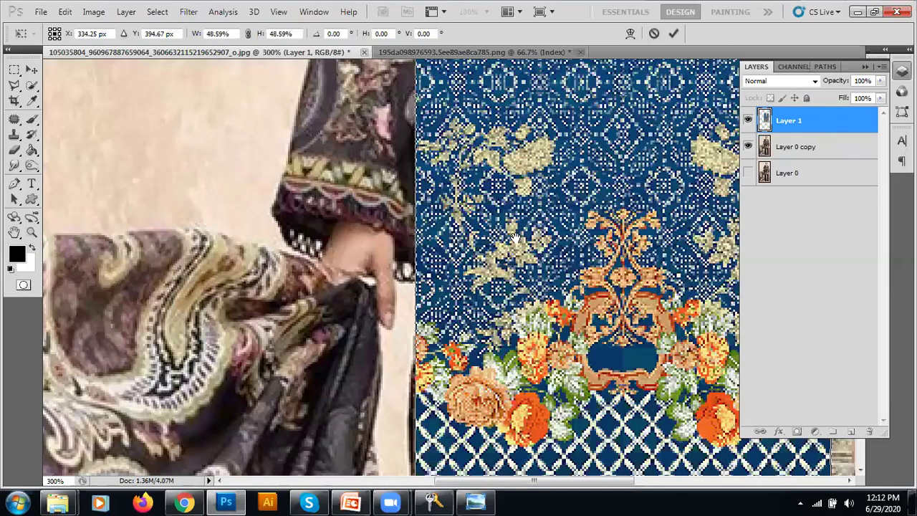
{"action": "left_click_drag", "start_coordinate": [516, 239], "coordinate": [222, 54]}
{"action": "left_click_drag", "start_coordinate": [537, 358], "coordinate": [542, 365]}
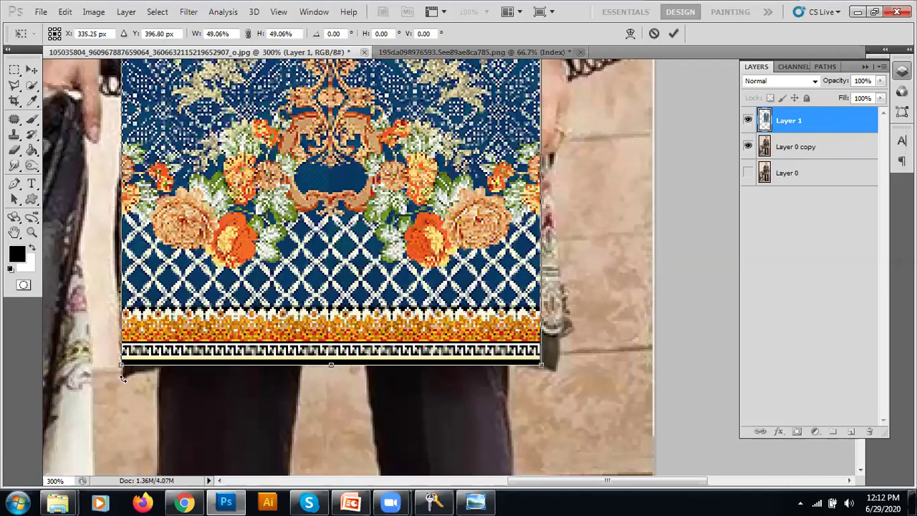
{"action": "left_click_drag", "start_coordinate": [539, 362], "coordinate": [539, 363]}
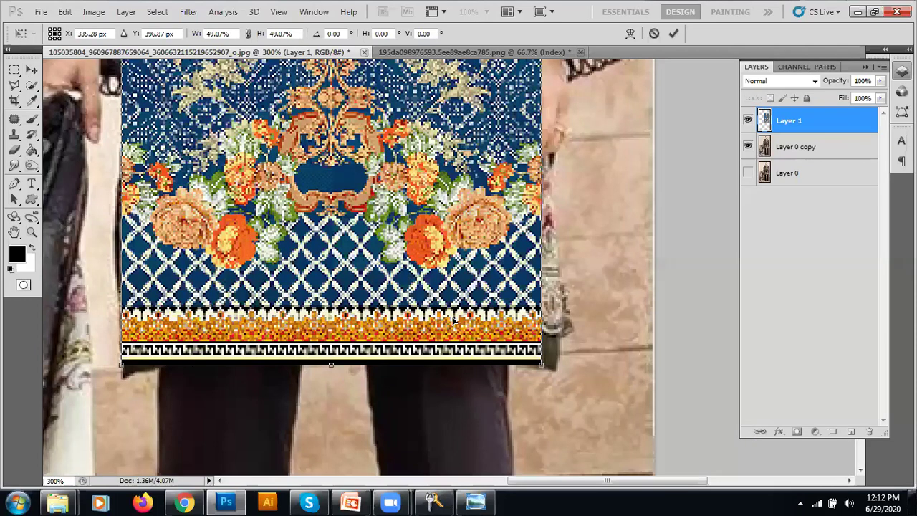
Adjust the pattern's vertical position so its lower border lies at the dress hem, and apply the transformation.
{"action": "left_click_drag", "start_coordinate": [453, 318], "coordinate": [453, 315]}
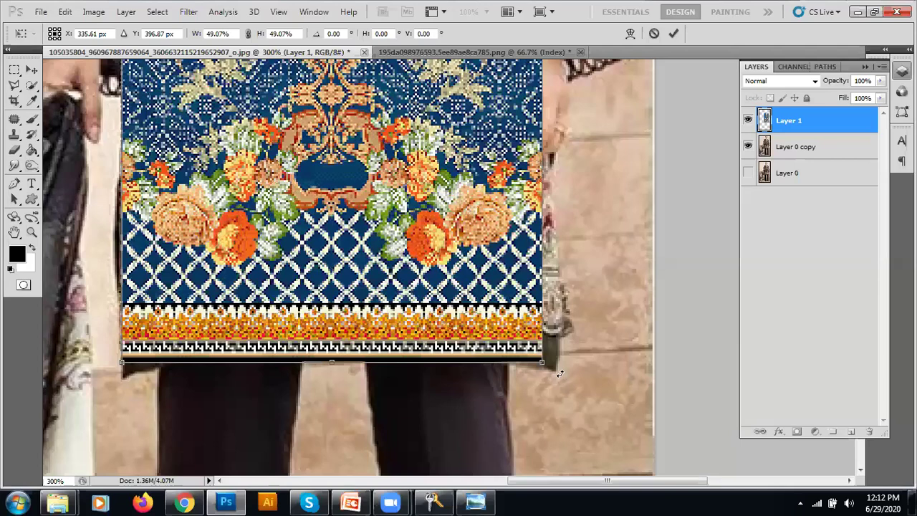
{"action": "key", "text": "shift+Up"}
{"action": "key", "text": "shift+Up"}
{"action": "key", "text": "shift+Up"}
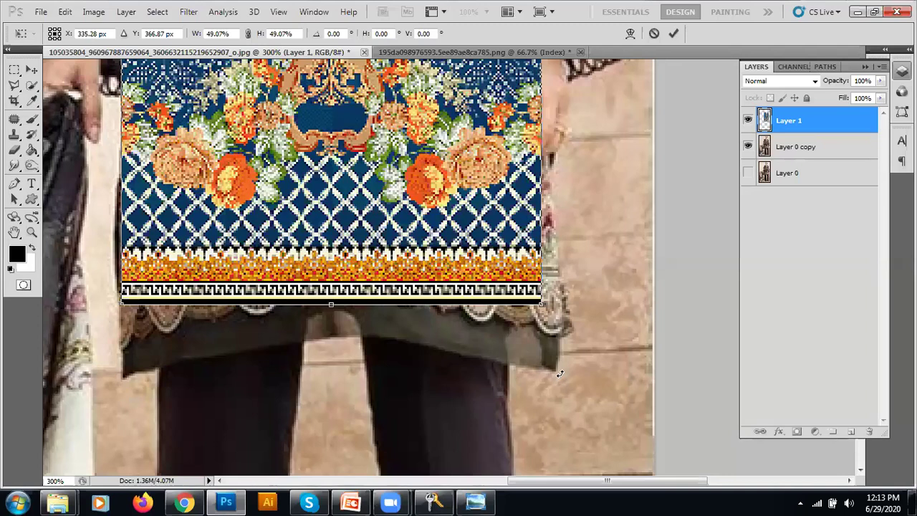
{"action": "left_click_drag", "start_coordinate": [453, 223], "coordinate": [452, 283]}
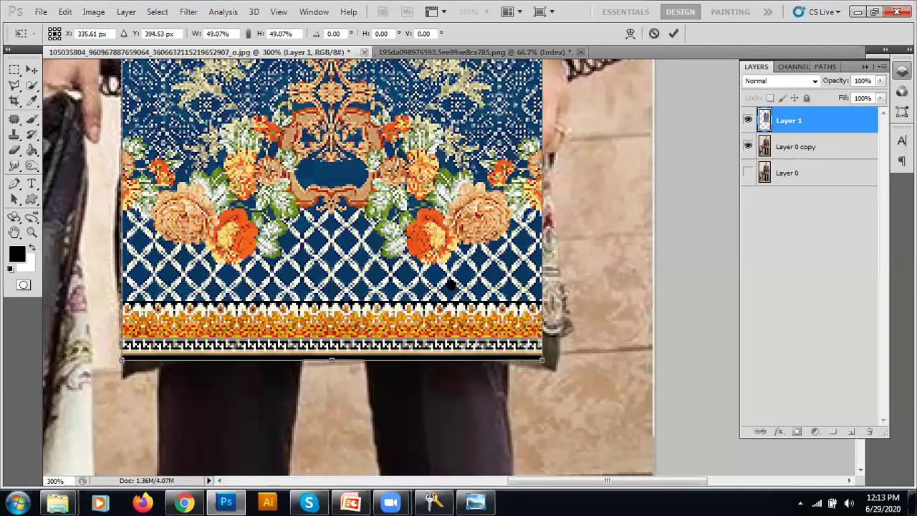
{"action": "key", "text": "Return"}
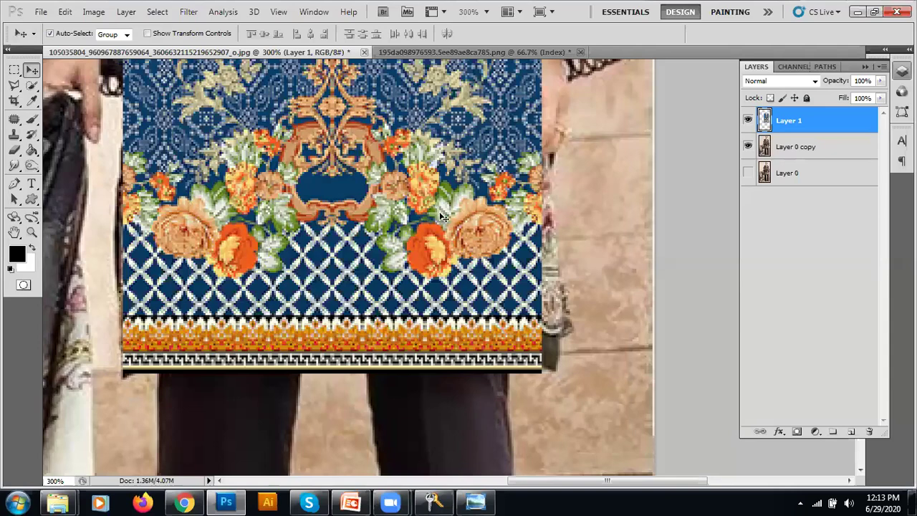
Hide the shirt pattern layer and make Layer 0 copy the active layer.
{"action": "scroll", "coordinate": [442, 217], "scroll_direction": "down", "scroll_amount": 1}
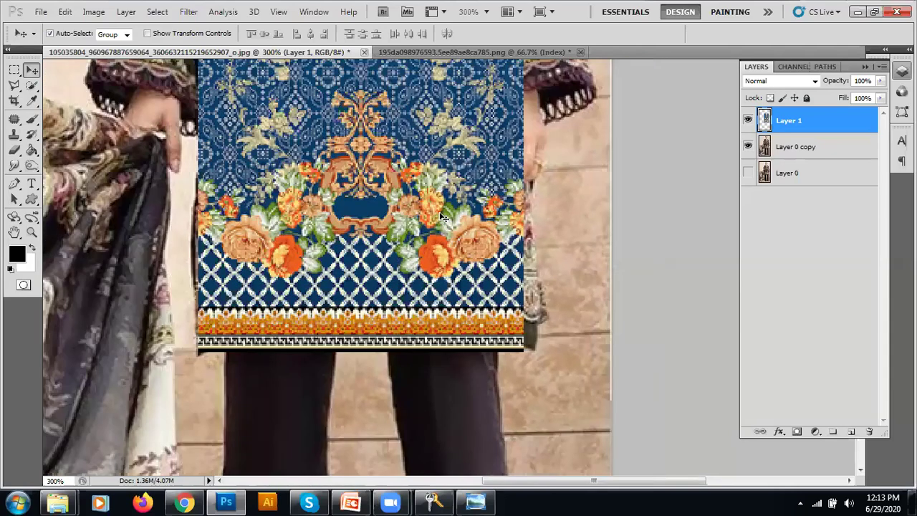
{"action": "scroll", "coordinate": [443, 217], "scroll_direction": "down", "scroll_amount": 1}
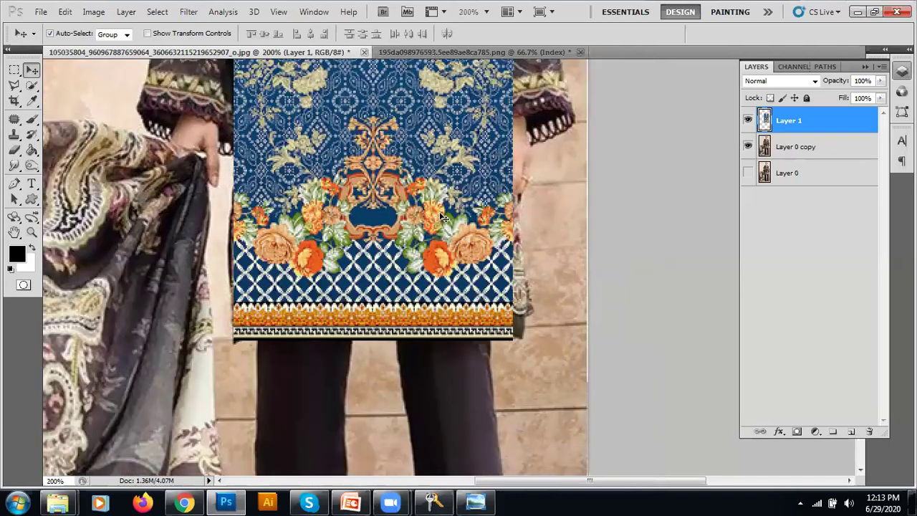
{"action": "key", "text": "ctrl+minus"}
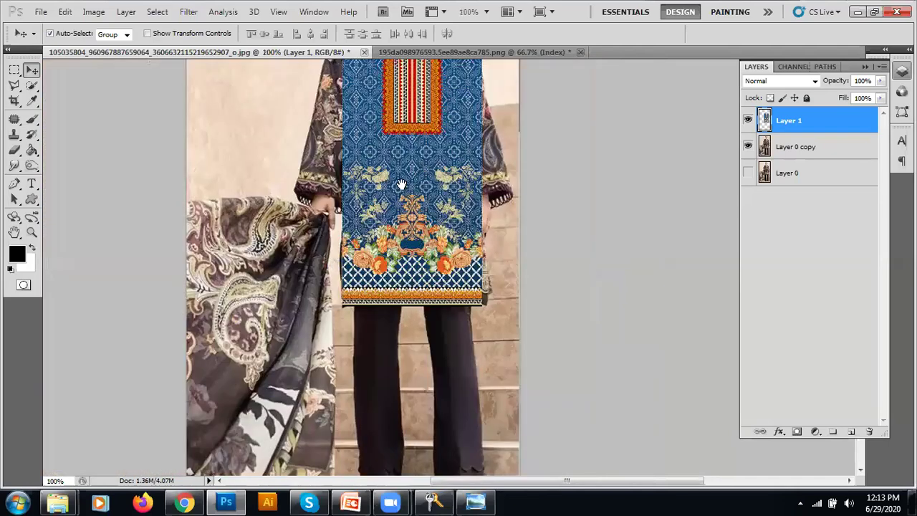
{"action": "left_click_drag", "start_coordinate": [401, 184], "coordinate": [394, 289]}
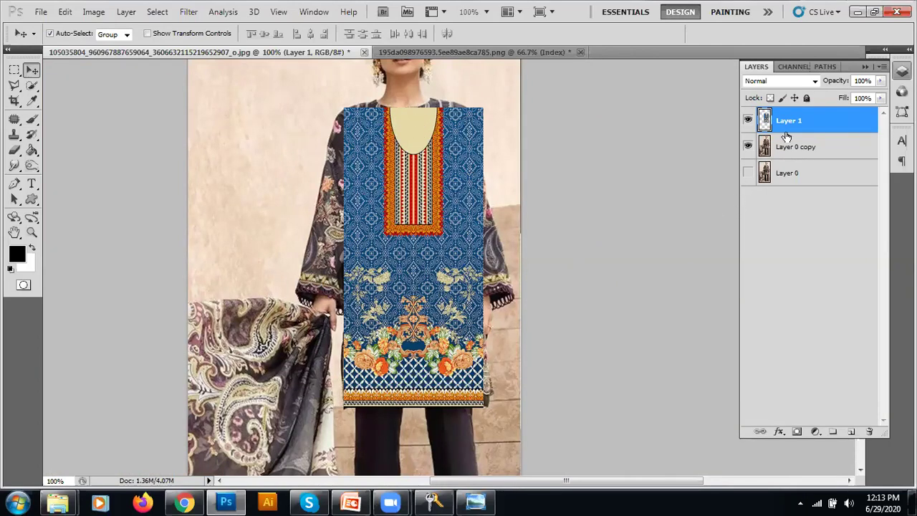
{"action": "left_click", "coordinate": [748, 121]}
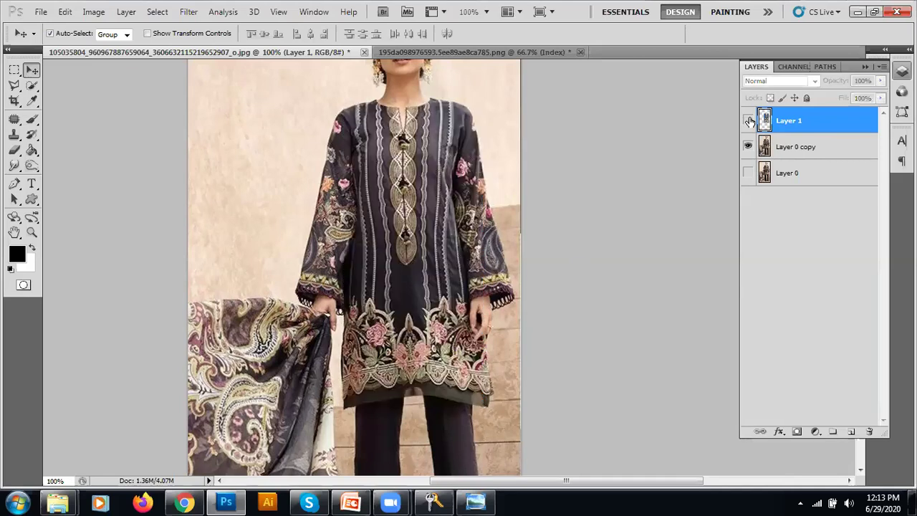
{"action": "left_click", "coordinate": [748, 121]}
{"action": "left_click", "coordinate": [748, 122]}
{"action": "left_click", "coordinate": [797, 153]}
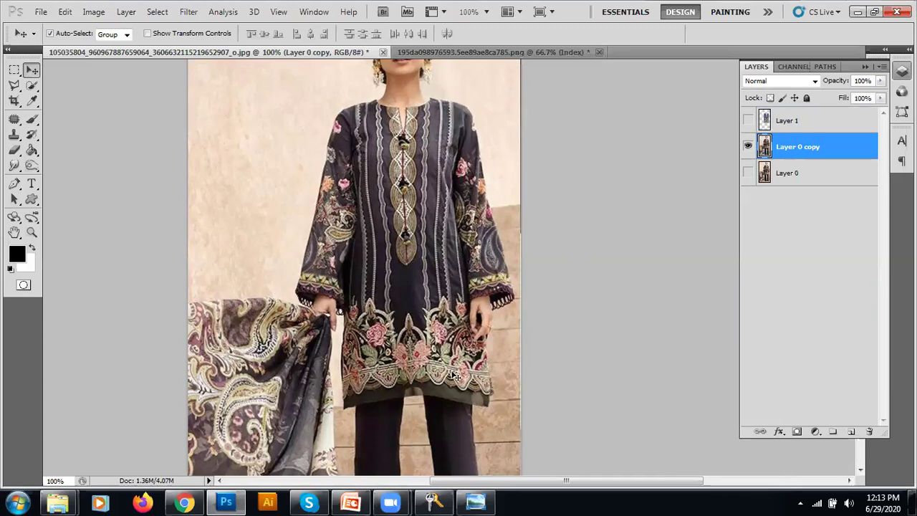
{"action": "left_click", "coordinate": [748, 121]}
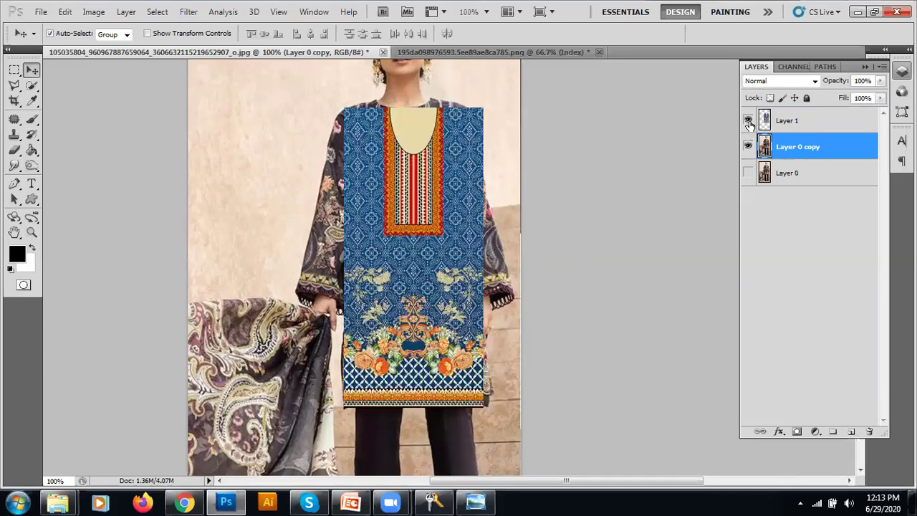
{"action": "left_click", "coordinate": [748, 121]}
{"action": "left_click", "coordinate": [765, 129]}
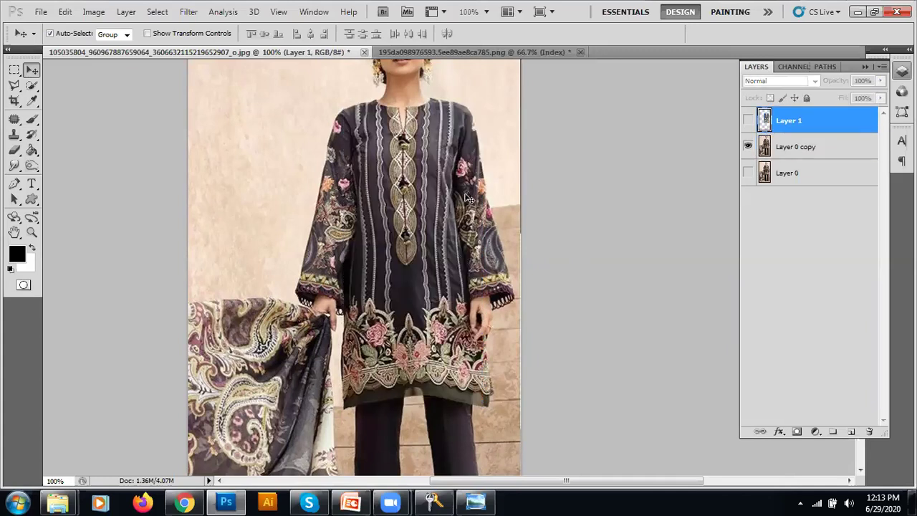
{"action": "left_click", "coordinate": [796, 149]}
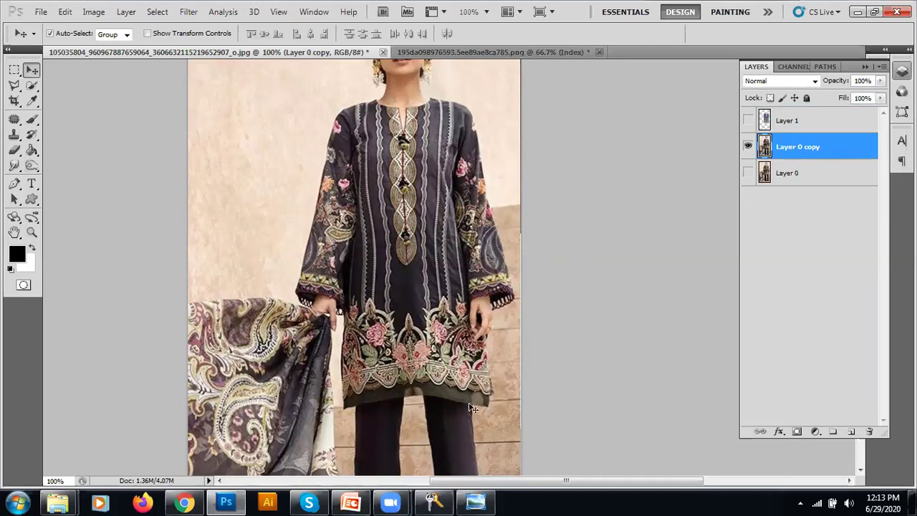
Try to select the body of the model's dress without the sleeves using the Quick Selection tool.
{"action": "left_click", "coordinate": [32, 86]}
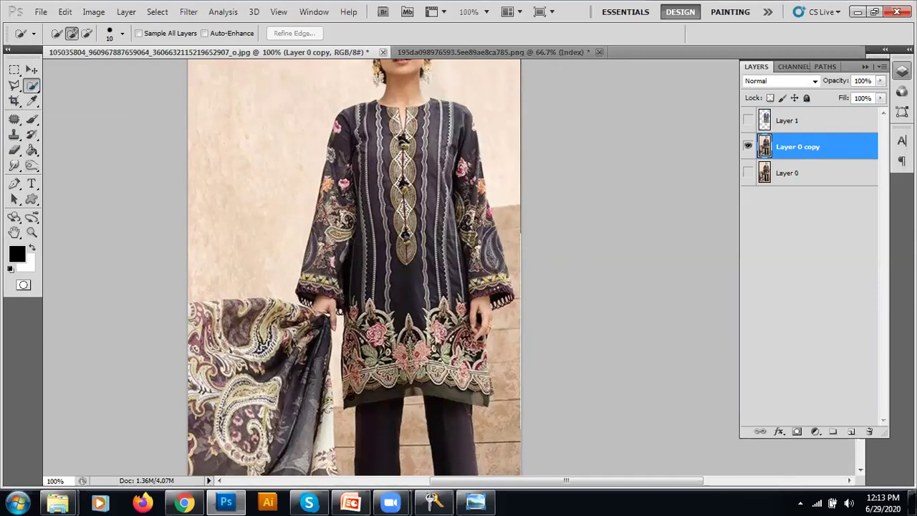
{"action": "mouse_move", "coordinate": [356, 370]}
{"action": "left_mouse_down"}
{"action": "mouse_move", "coordinate": [366, 126]}
{"action": "mouse_move", "coordinate": [401, 108]}
{"action": "mouse_move", "coordinate": [440, 109]}
{"action": "mouse_move", "coordinate": [463, 323]}
{"action": "mouse_move", "coordinate": [430, 386]}
{"action": "mouse_move", "coordinate": [400, 376]}
{"action": "mouse_move", "coordinate": [457, 364]}
{"action": "left_mouse_up"}
{"action": "left_click_drag", "start_coordinate": [416, 305], "coordinate": [418, 237]}
{"action": "mouse_move", "coordinate": [400, 135]}
{"action": "left_mouse_down"}
{"action": "mouse_move", "coordinate": [418, 114]}
{"action": "mouse_move", "coordinate": [363, 112]}
{"action": "mouse_move", "coordinate": [447, 120]}
{"action": "left_mouse_up"}
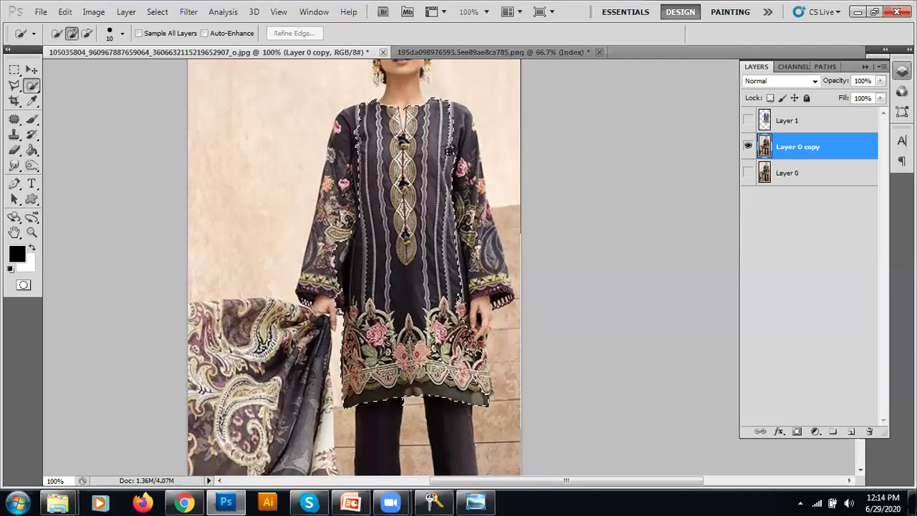
{"action": "mouse_move", "coordinate": [445, 186]}
{"action": "left_mouse_down"}
{"action": "mouse_move", "coordinate": [447, 296]}
{"action": "mouse_move", "coordinate": [455, 262]}
{"action": "left_mouse_up"}
{"action": "mouse_move", "coordinate": [337, 129]}
{"action": "left_mouse_down"}
{"action": "mouse_move", "coordinate": [357, 150]}
{"action": "mouse_move", "coordinate": [405, 119]}
{"action": "mouse_move", "coordinate": [452, 113]}
{"action": "left_mouse_up"}
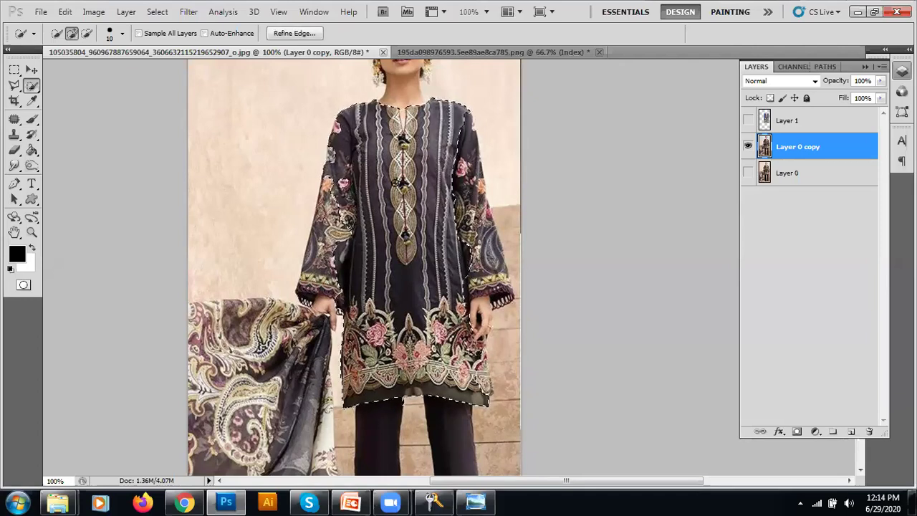
Try to refine the quick selection around the hand and dress edges, and discard the selection.
{"action": "key", "text": "alt"}
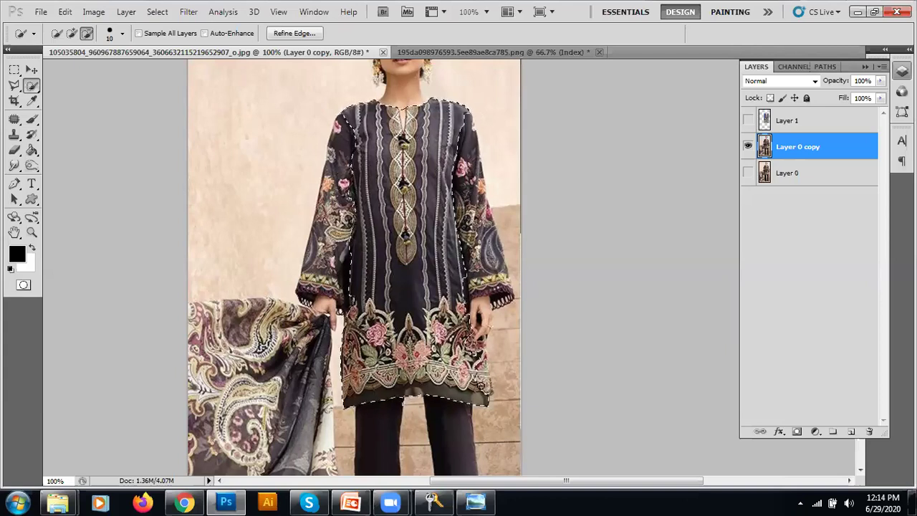
{"action": "key", "text": "alt"}
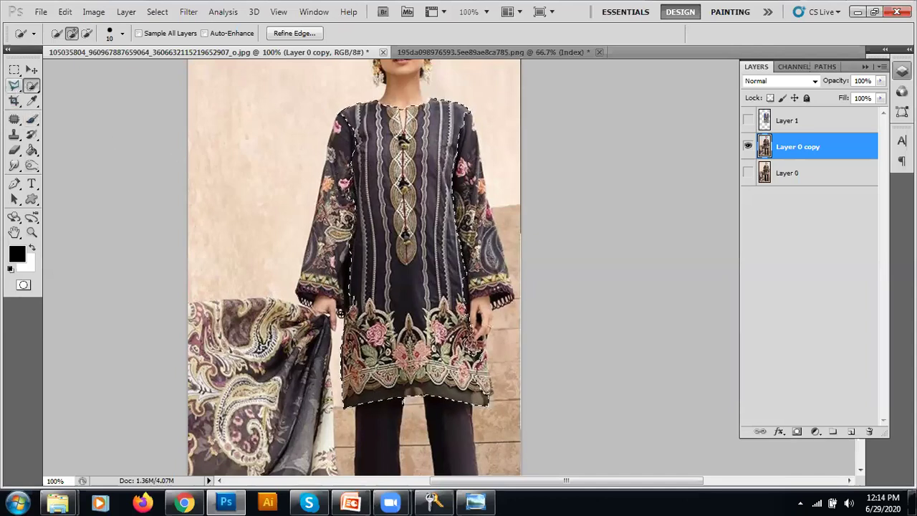
{"action": "left_click", "coordinate": [462, 346]}
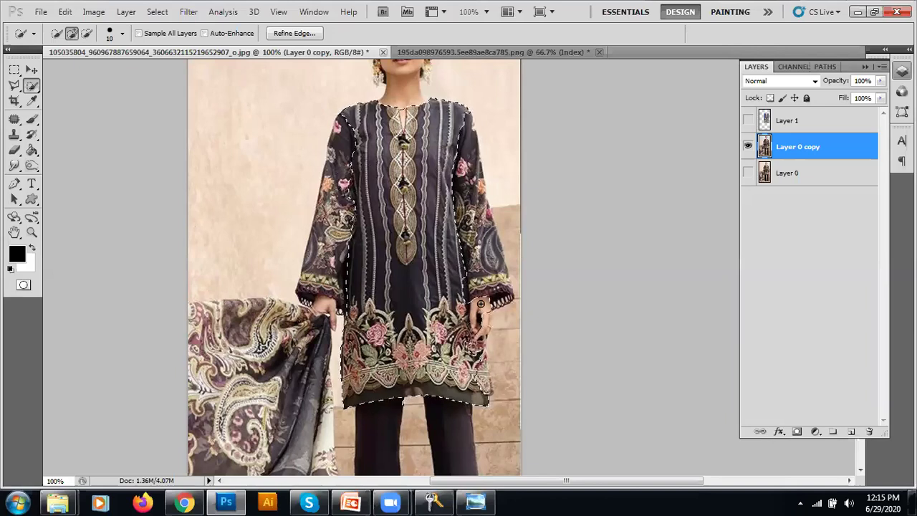
{"action": "key", "text": "alt"}
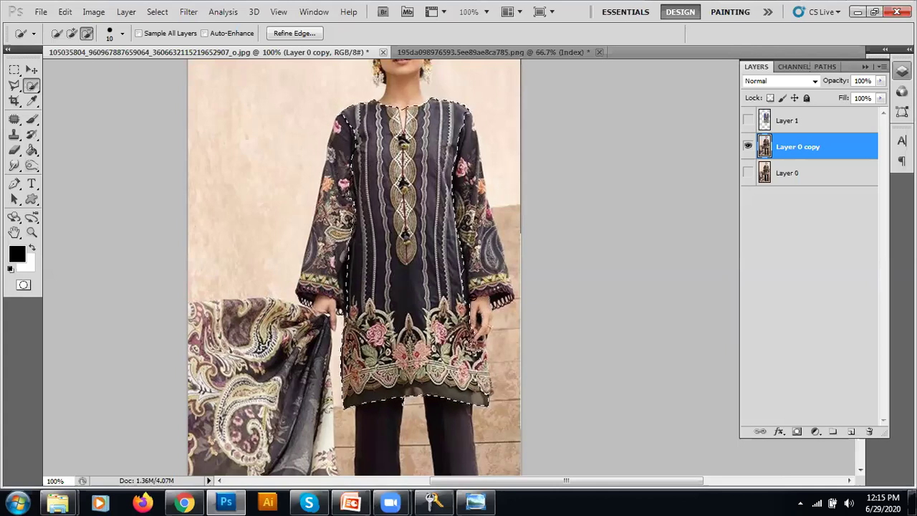
{"action": "left_click", "coordinate": [472, 337], "text": "alt"}
{"action": "key", "text": "ctrl+d"}
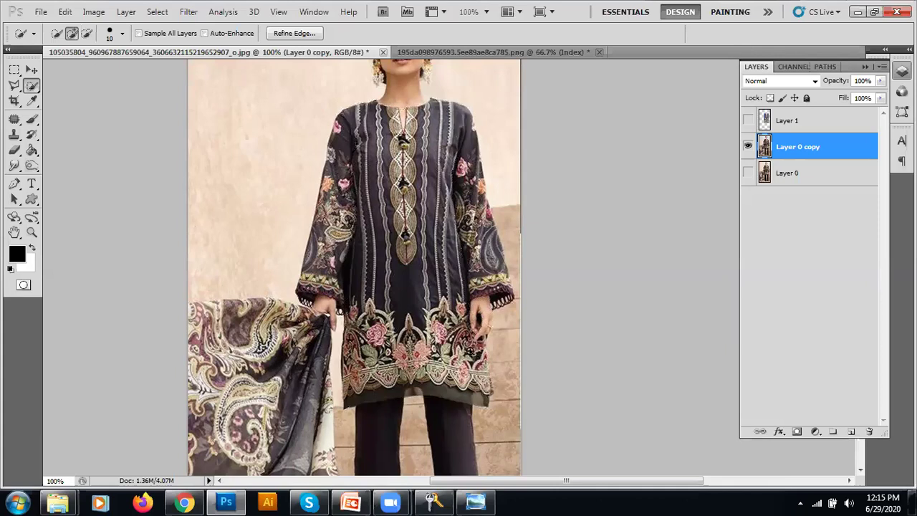
Start a Pen tool path at the left shoulder seam and trace down the dress side past the sleeve cuff.
{"action": "key", "text": "p"}
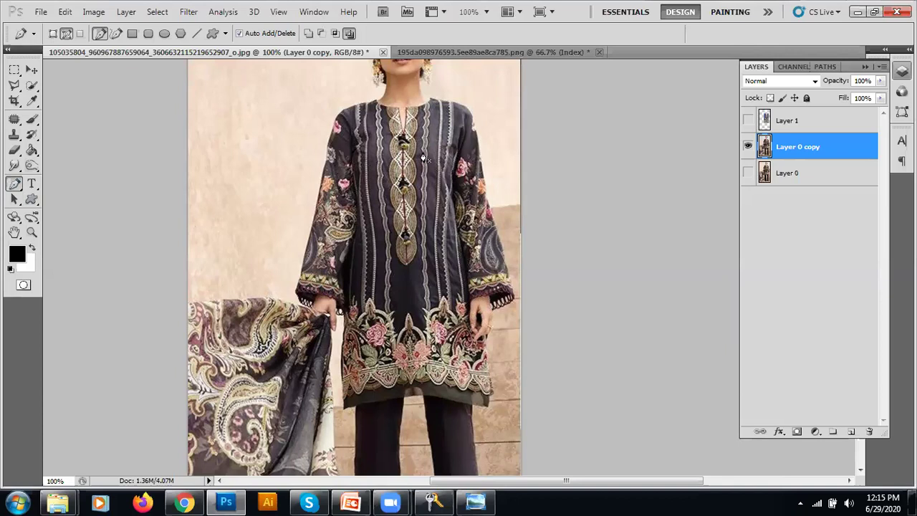
{"action": "left_click", "coordinate": [340, 114]}
{"action": "left_click_drag", "start_coordinate": [351, 137], "coordinate": [351, 160]}
{"action": "left_click_drag", "start_coordinate": [354, 209], "coordinate": [358, 218]}
{"action": "left_click_drag", "start_coordinate": [345, 276], "coordinate": [343, 298]}
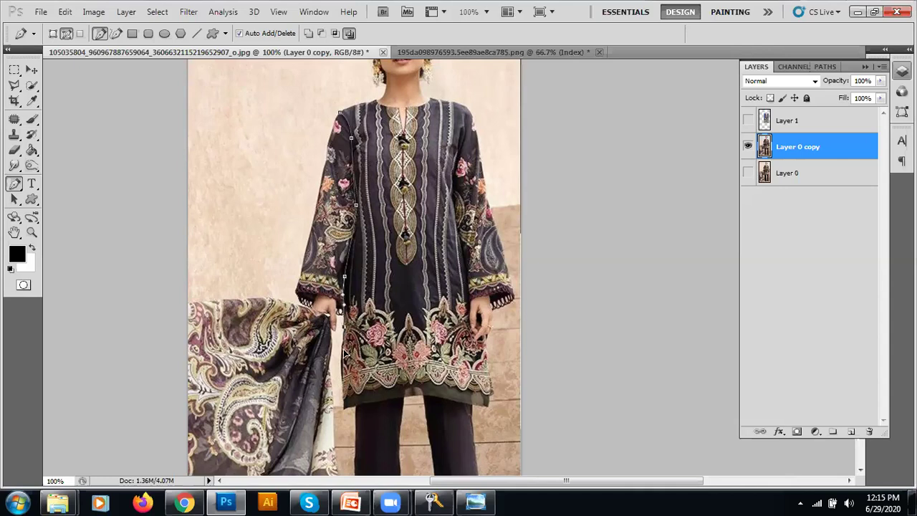
Continue the path down to the lower left corner of the dress and along its curved hem.
{"action": "left_click", "coordinate": [343, 416]}
{"action": "left_click", "coordinate": [346, 426]}
{"action": "left_click", "coordinate": [373, 402]}
{"action": "left_click", "coordinate": [395, 395]}
{"action": "left_click", "coordinate": [438, 395]}
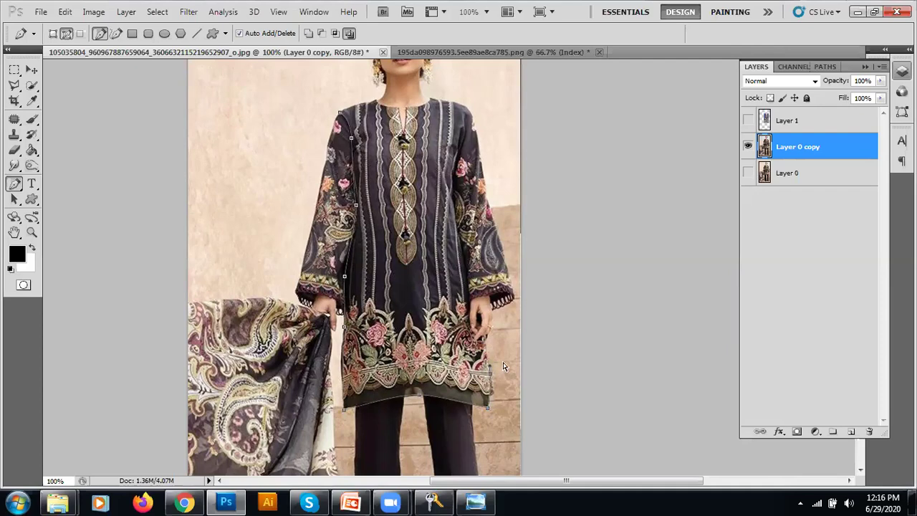
Continue the path from the lower right corner of the dress up its side edge and along the hand's fingertips.
{"action": "key", "text": "ctrl+plus"}
{"action": "key", "text": "ctrl+plus"}
{"action": "key", "text": "ctrl+plus"}
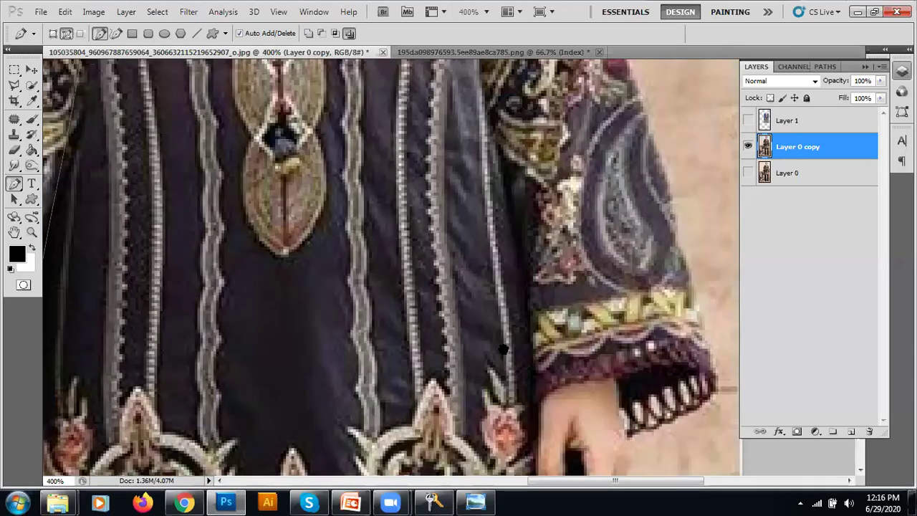
{"action": "left_click_drag", "start_coordinate": [352, 219], "coordinate": [300, 341]}
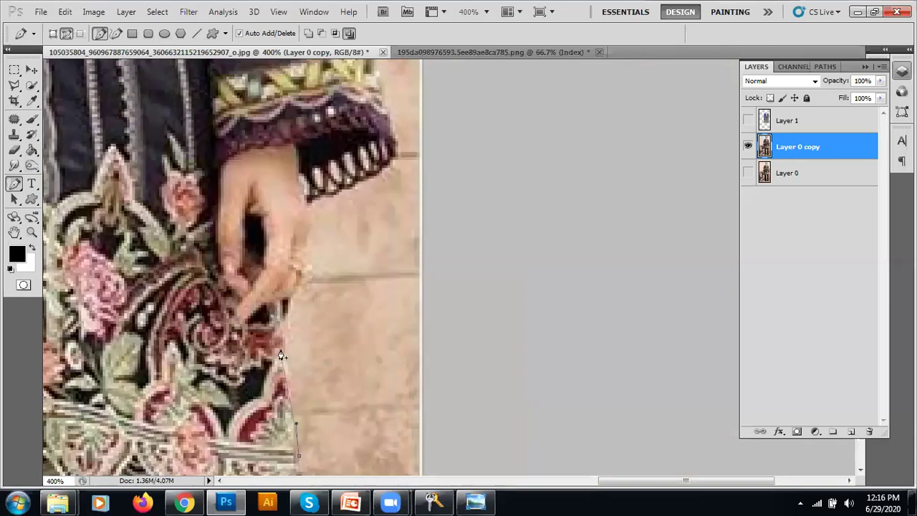
{"action": "key", "text": "ctrl+z"}
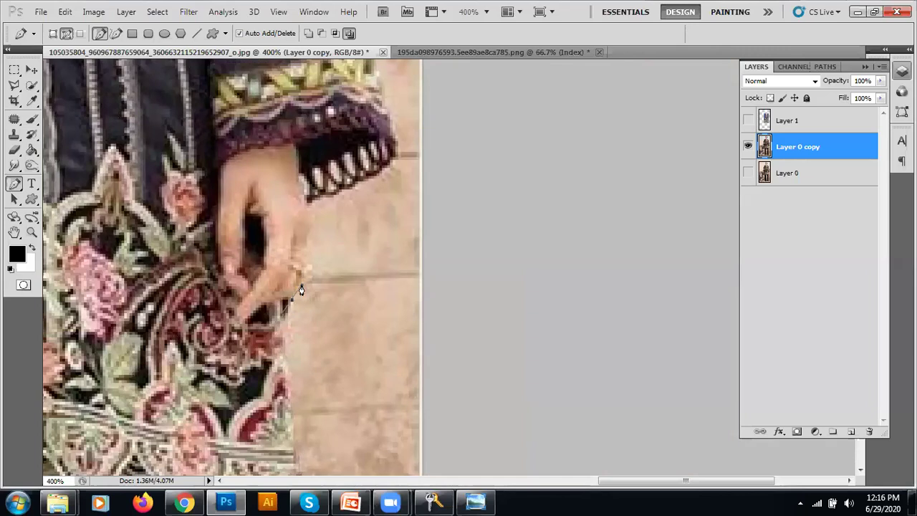
{"action": "left_click_drag", "start_coordinate": [301, 377], "coordinate": [298, 309]}
{"action": "scroll", "coordinate": [298, 308], "scroll_direction": "down", "scroll_amount": 2}
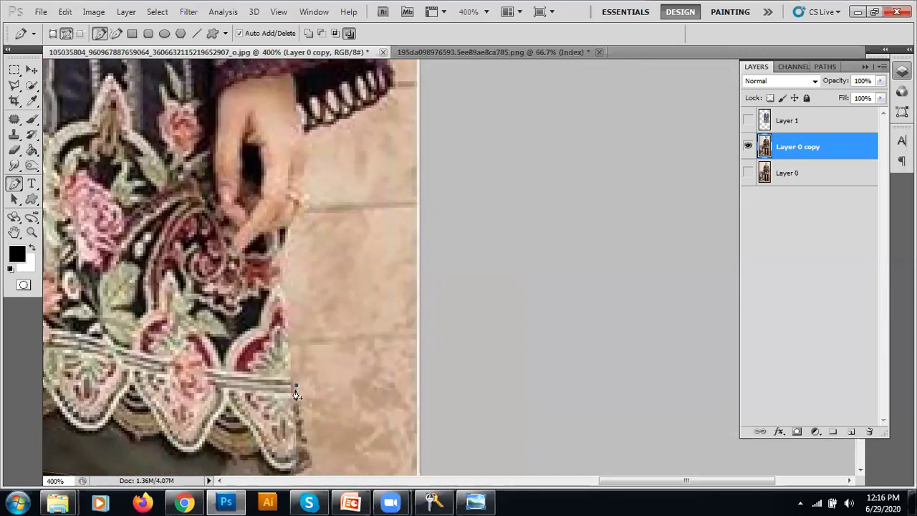
{"action": "left_click", "coordinate": [295, 386]}
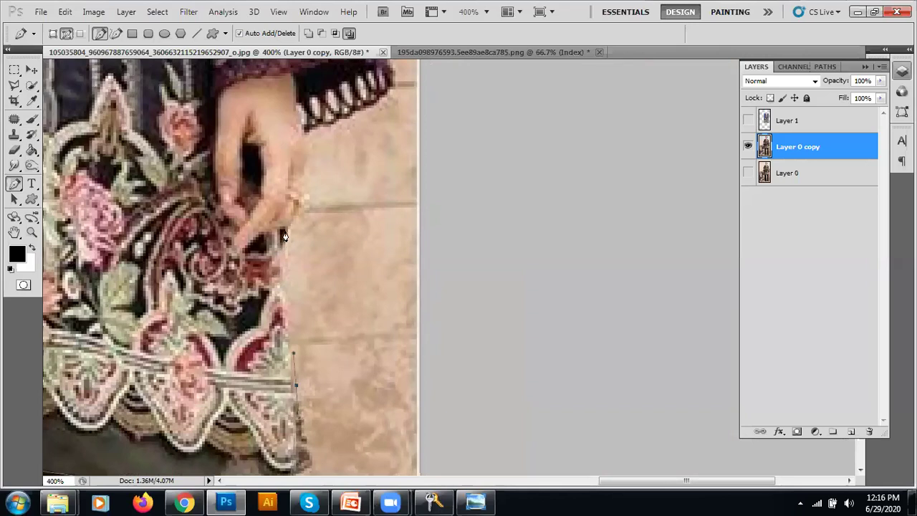
{"action": "left_click_drag", "start_coordinate": [283, 231], "coordinate": [261, 239]}
{"action": "left_click", "coordinate": [260, 236]}
{"action": "left_click_drag", "start_coordinate": [283, 235], "coordinate": [335, 263]}
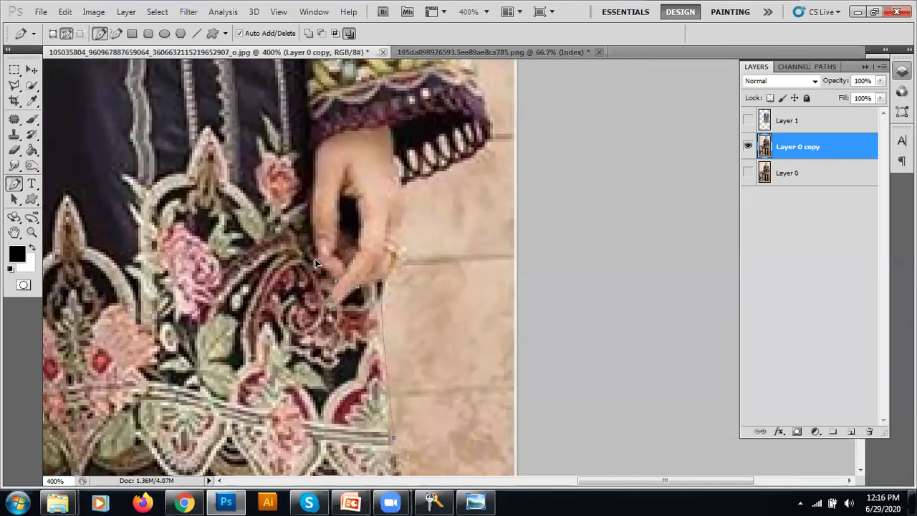
Trace the path up the inner edge of the right hand, past the sleeve cuff and along the dress side.
{"action": "left_click", "coordinate": [311, 222]}
{"action": "left_click", "coordinate": [314, 153]}
{"action": "left_click_drag", "start_coordinate": [314, 152], "coordinate": [388, 358]}
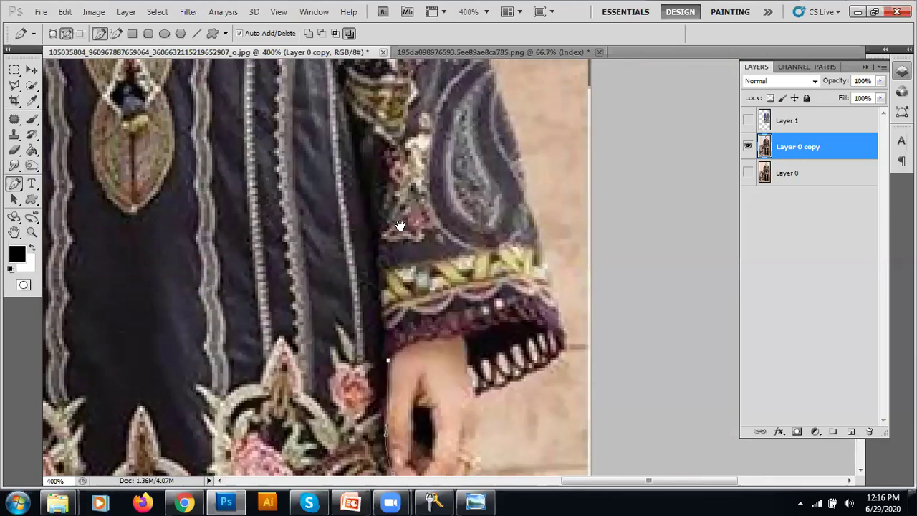
{"action": "left_click", "coordinate": [381, 362]}
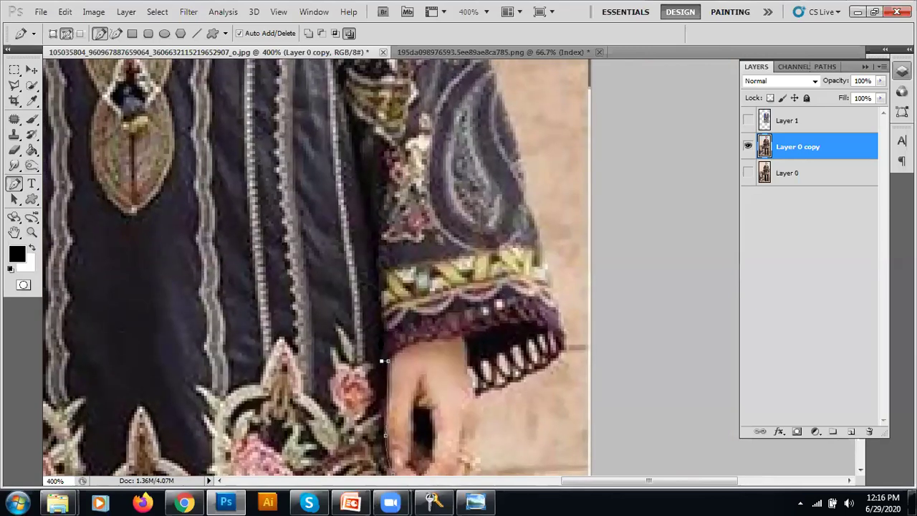
{"action": "left_click", "coordinate": [380, 318]}
{"action": "left_click_drag", "start_coordinate": [381, 247], "coordinate": [393, 375]}
{"action": "left_click_drag", "start_coordinate": [375, 310], "coordinate": [365, 256]}
{"action": "left_click_drag", "start_coordinate": [351, 184], "coordinate": [389, 352]}
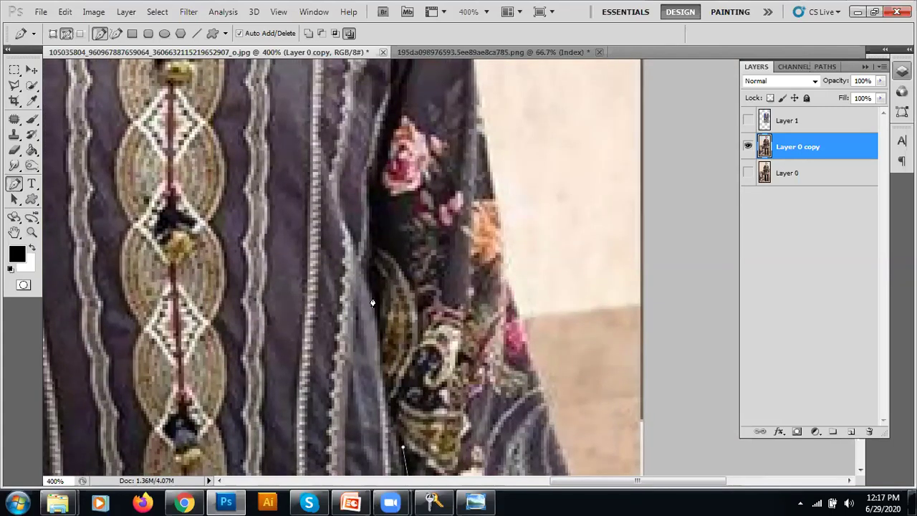
Extend the path up between the dress body and right sleeve, following the armhole seam to the shoulder.
{"action": "scroll", "coordinate": [370, 301], "scroll_direction": "up", "scroll_amount": 2}
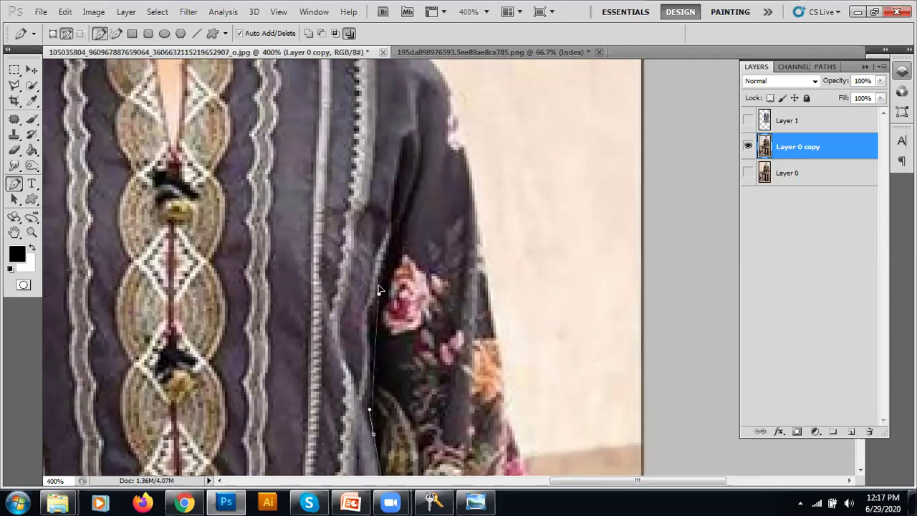
{"action": "left_click_drag", "start_coordinate": [390, 228], "coordinate": [385, 331]}
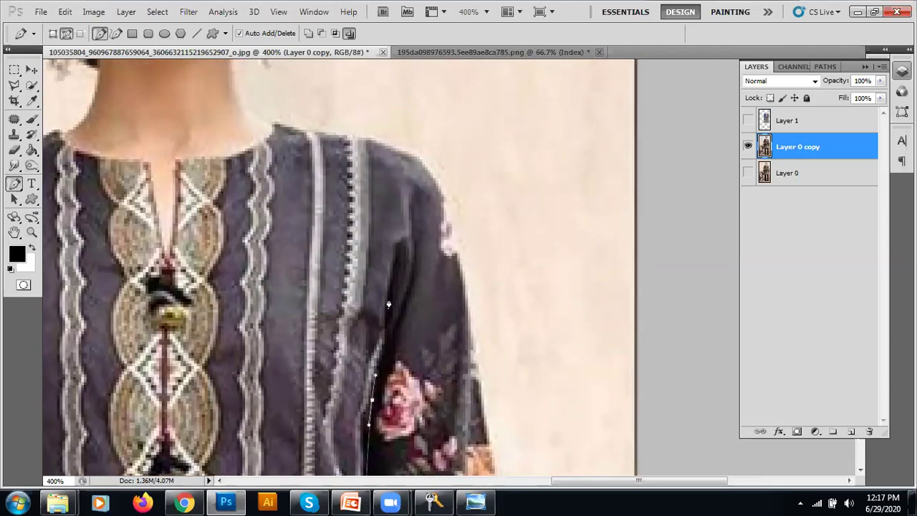
{"action": "left_click", "coordinate": [397, 318]}
{"action": "left_click", "coordinate": [404, 298]}
{"action": "left_click", "coordinate": [412, 277]}
{"action": "left_click_drag", "start_coordinate": [410, 212], "coordinate": [411, 285]}
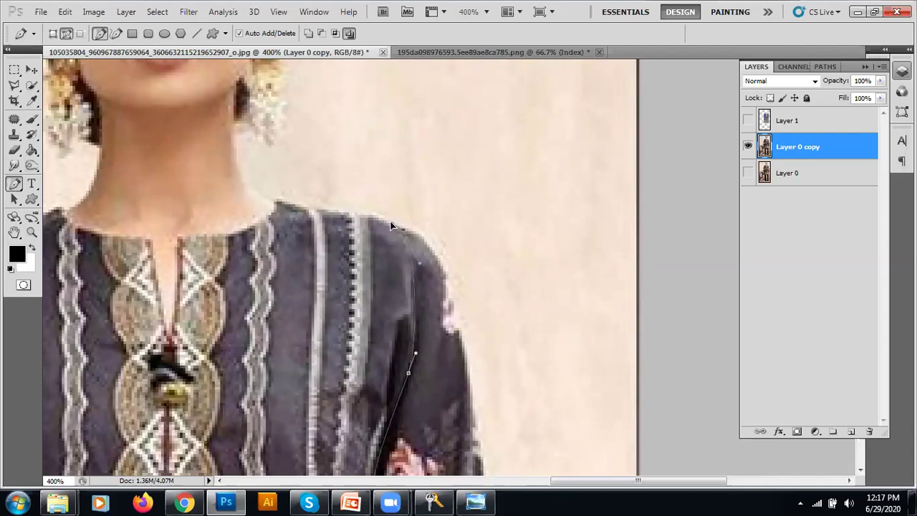
Complete the path across the right shoulder, neckline and left shoulder, closing it at the start point, and load it as a selection.
{"action": "left_click_drag", "start_coordinate": [334, 209], "coordinate": [490, 228]}
{"action": "left_click", "coordinate": [467, 217]}
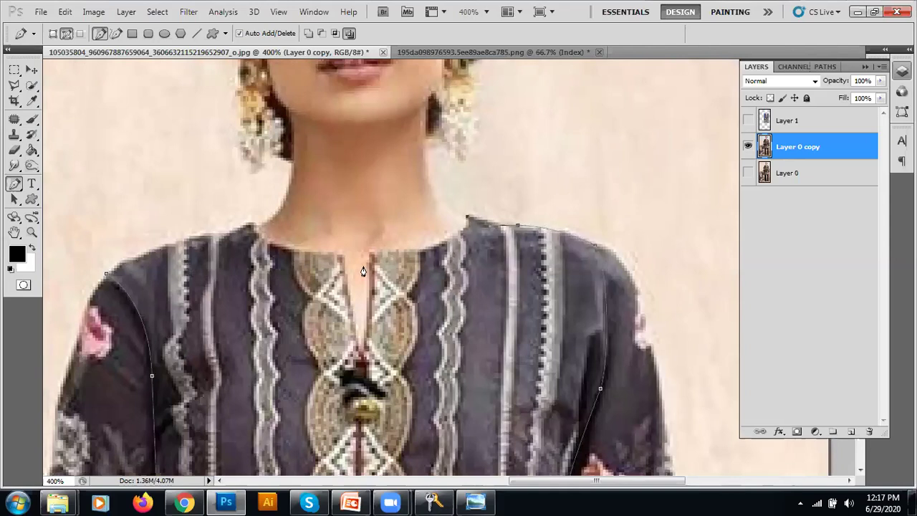
{"action": "left_click_drag", "start_coordinate": [359, 255], "coordinate": [252, 262]}
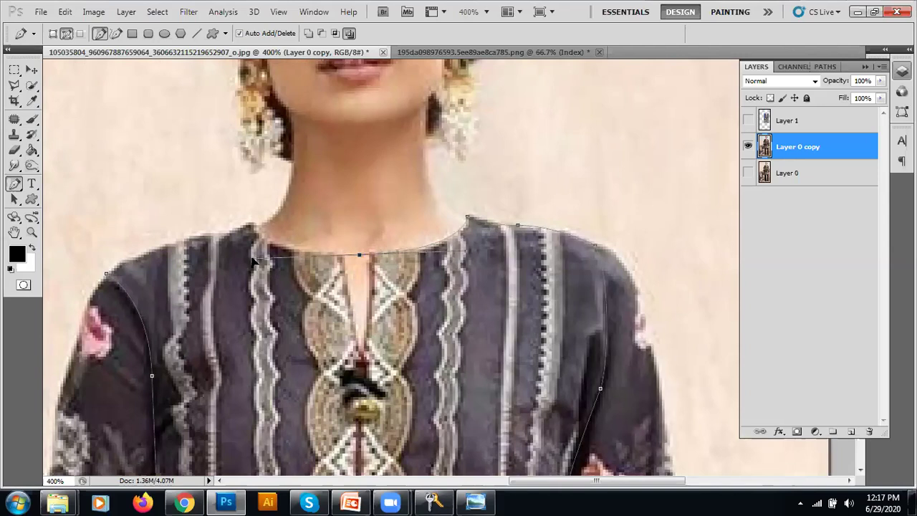
{"action": "left_click_drag", "start_coordinate": [251, 231], "coordinate": [387, 268]}
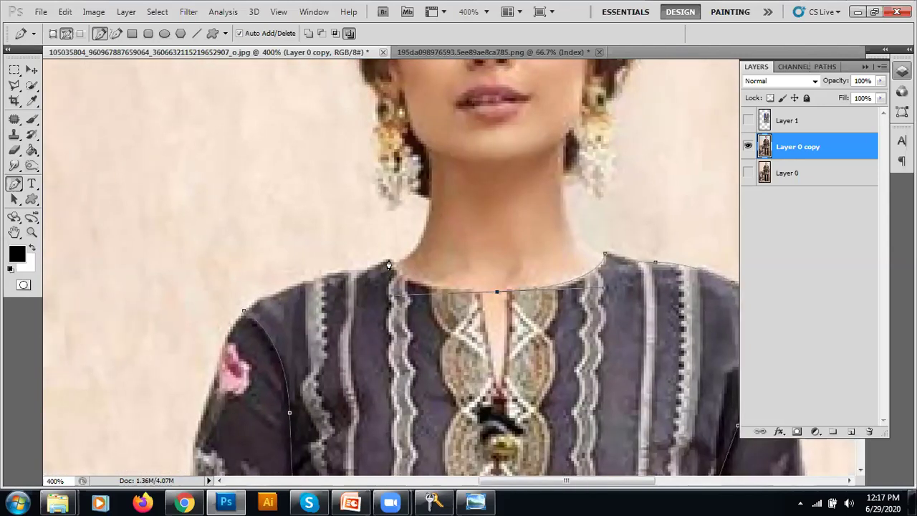
{"action": "left_click", "coordinate": [243, 311], "text": "ctrl"}
{"action": "left_click_drag", "start_coordinate": [237, 322], "coordinate": [231, 326]}
{"action": "left_click", "coordinate": [244, 300], "text": "ctrl"}
{"action": "key", "text": "ctrl+Return"}
Inspect the selection outline around the whole dress body, including the side edges, hem, hand and neckline.
{"action": "left_click_drag", "start_coordinate": [518, 334], "coordinate": [412, 192]}
{"action": "left_click_drag", "start_coordinate": [340, 308], "coordinate": [283, 203]}
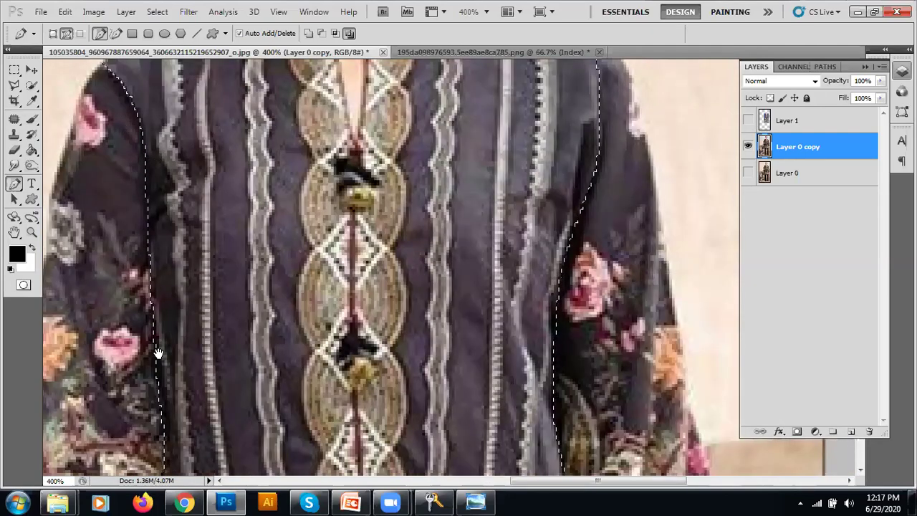
{"action": "left_click_drag", "start_coordinate": [176, 369], "coordinate": [168, 201]}
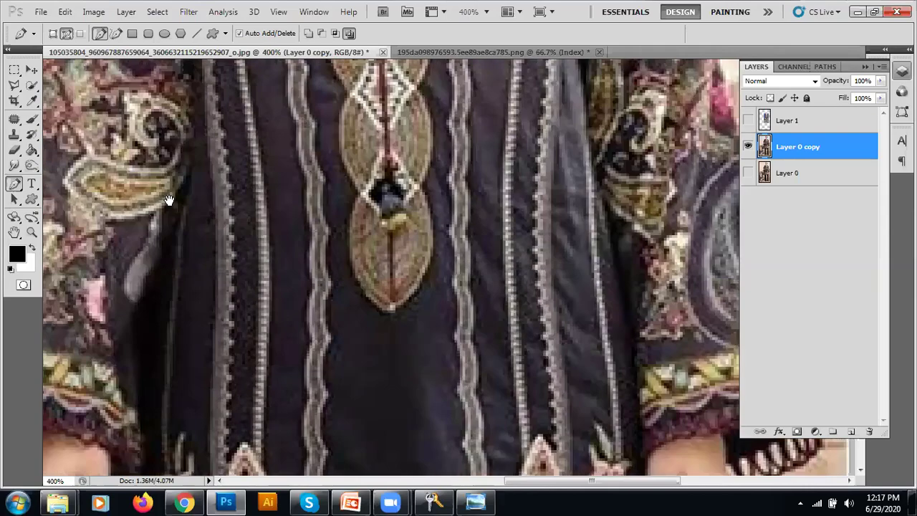
{"action": "left_click_drag", "start_coordinate": [159, 375], "coordinate": [160, 201]}
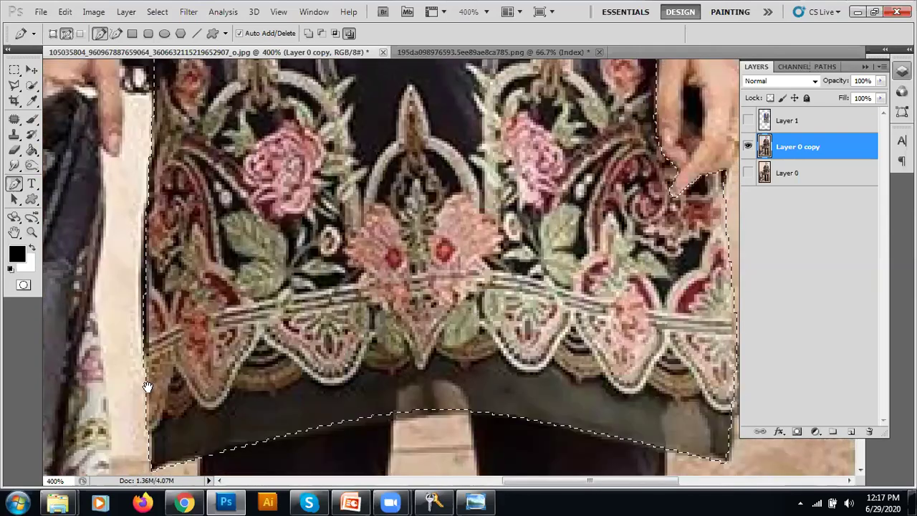
{"action": "left_click_drag", "start_coordinate": [150, 416], "coordinate": [148, 359]}
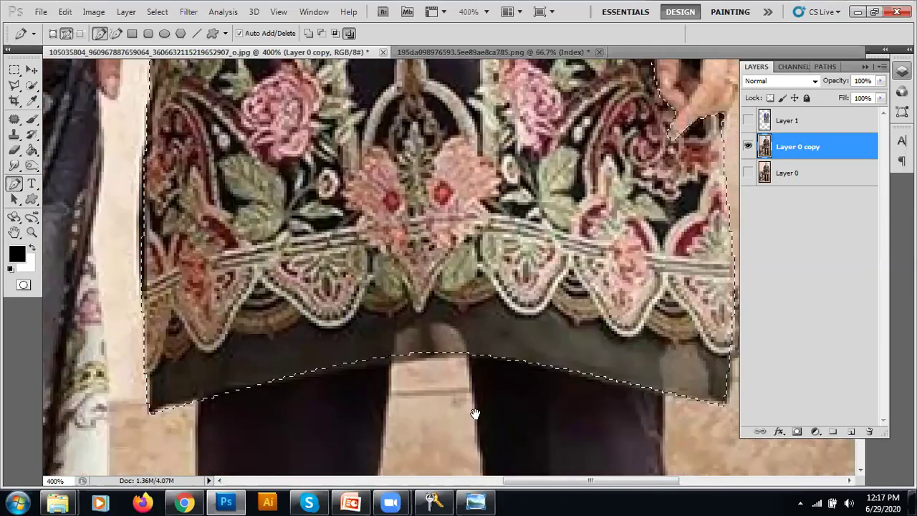
{"action": "left_click_drag", "start_coordinate": [475, 414], "coordinate": [274, 388]}
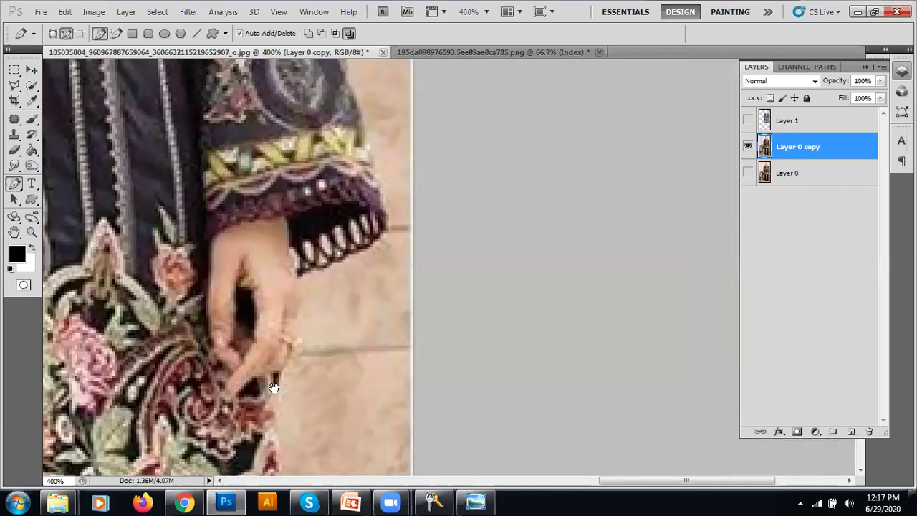
{"action": "left_click_drag", "start_coordinate": [218, 217], "coordinate": [222, 343]}
{"action": "left_click_drag", "start_coordinate": [215, 187], "coordinate": [214, 318]}
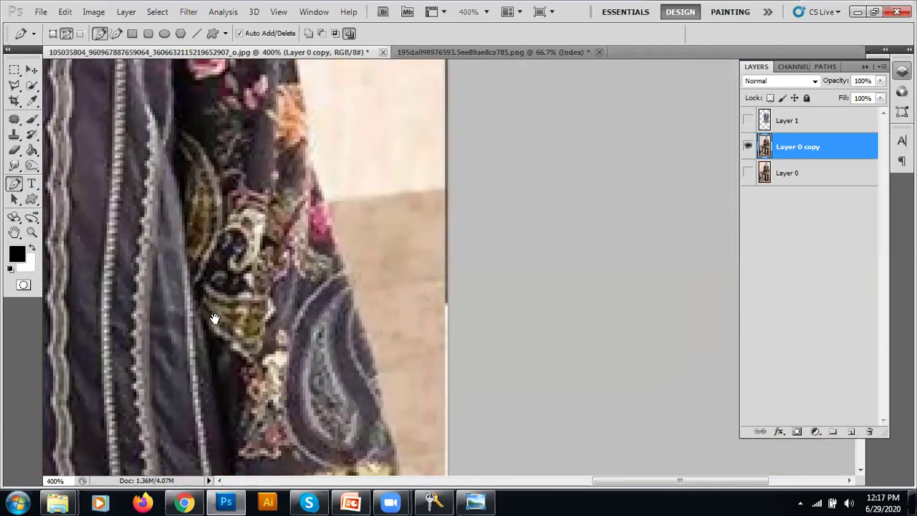
{"action": "left_click_drag", "start_coordinate": [205, 215], "coordinate": [229, 270]}
{"action": "left_click_drag", "start_coordinate": [241, 189], "coordinate": [356, 241]}
{"action": "left_click_drag", "start_coordinate": [268, 217], "coordinate": [469, 213]}
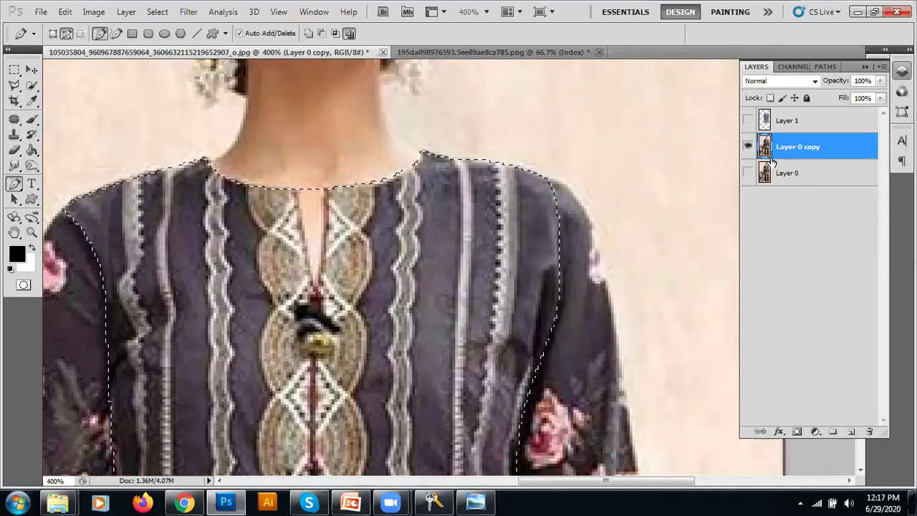
Try to copy the selected dress body to a new layer and clip the visible pattern in Layer 1 to it.
{"action": "key", "text": "ctrl+j"}
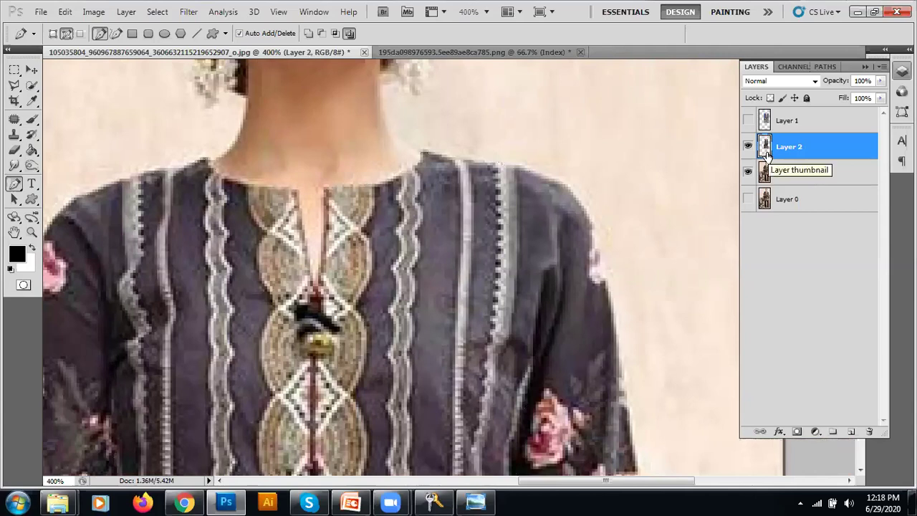
{"action": "left_click", "coordinate": [31, 70]}
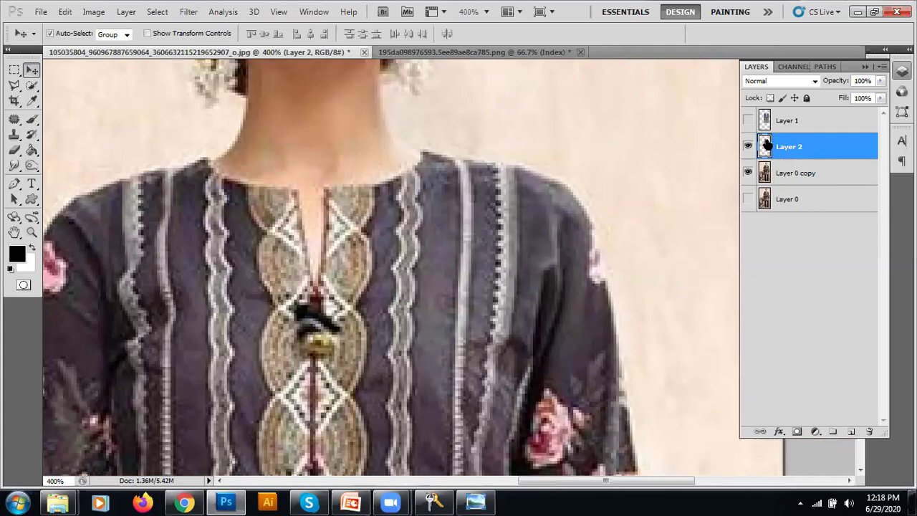
{"action": "left_click", "coordinate": [748, 121]}
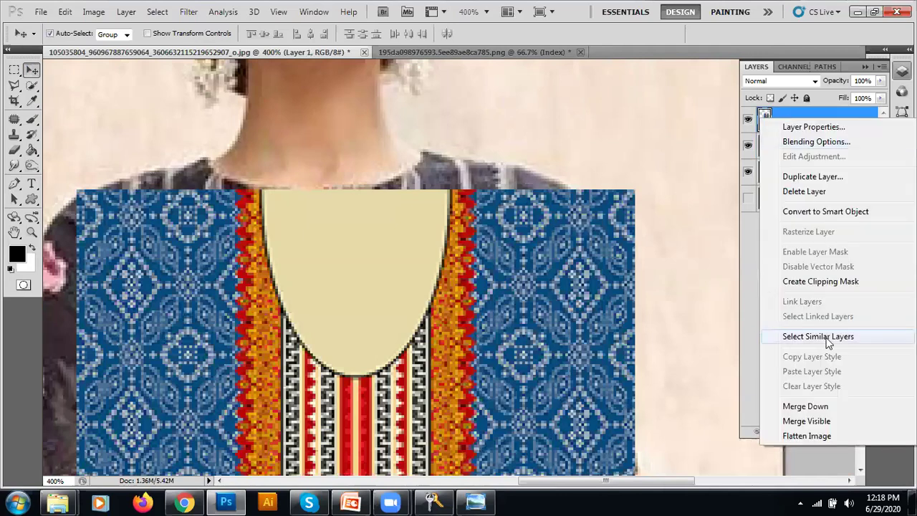
{"action": "left_click", "coordinate": [823, 282]}
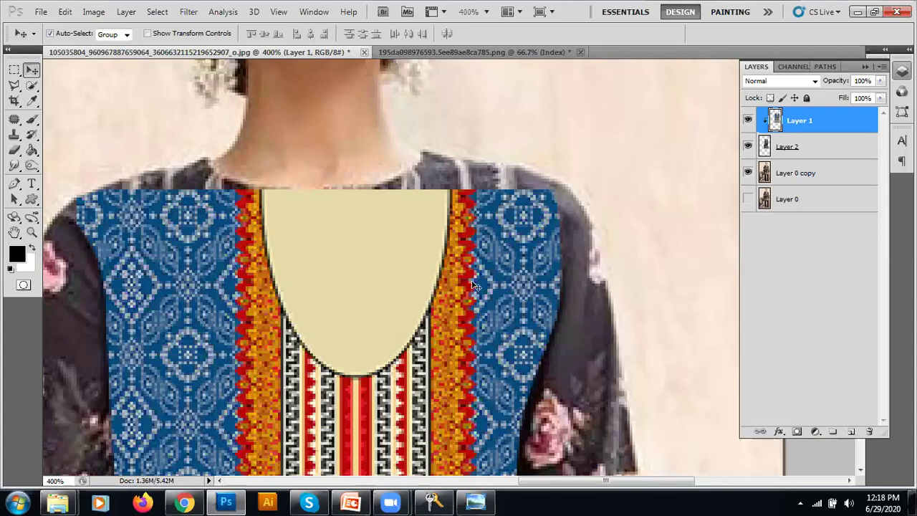
Examine how the clipped pattern covers the dress body from the neckline down to the hem.
{"action": "left_click_drag", "start_coordinate": [377, 245], "coordinate": [342, 147]}
{"action": "scroll", "coordinate": [320, 266], "scroll_direction": "down", "scroll_amount": 3}
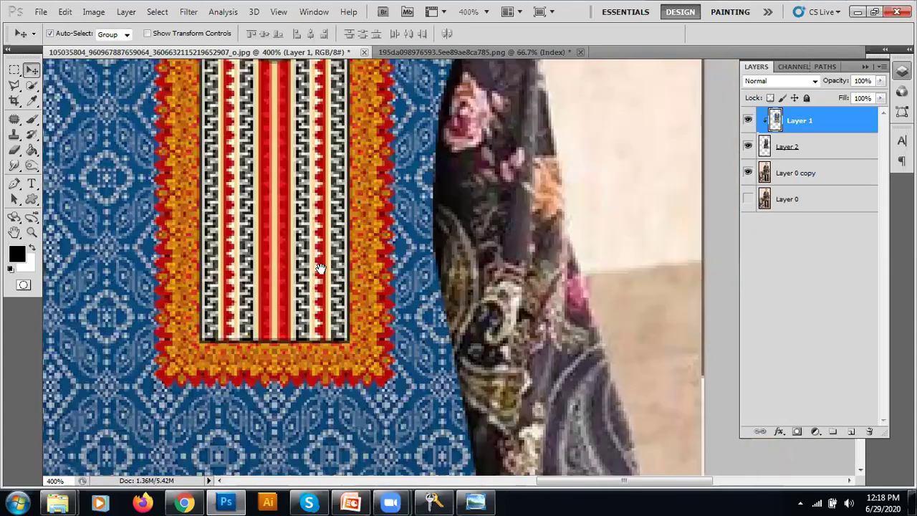
{"action": "scroll", "coordinate": [318, 265], "scroll_direction": "down", "scroll_amount": 2}
{"action": "scroll", "coordinate": [318, 265], "scroll_direction": "down", "scroll_amount": 3}
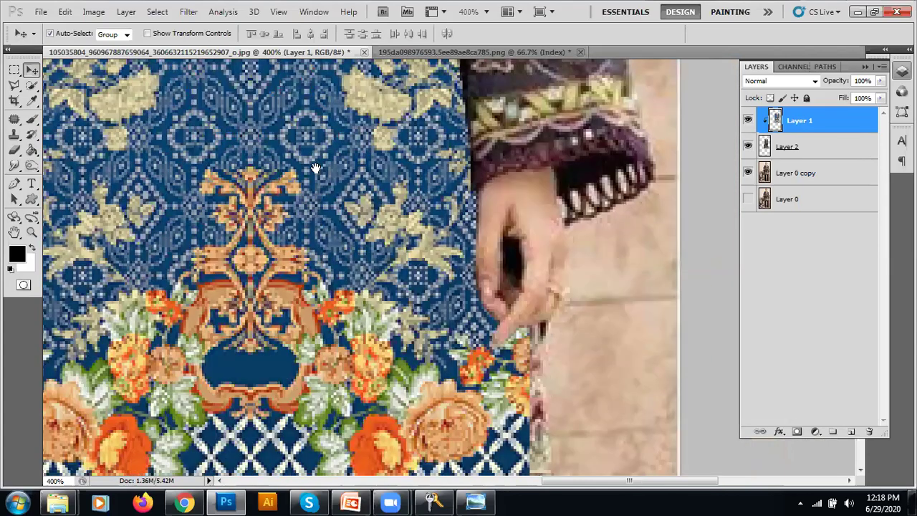
{"action": "scroll", "coordinate": [318, 265], "scroll_direction": "down", "scroll_amount": 3}
{"action": "left_click_drag", "start_coordinate": [398, 251], "coordinate": [513, 229]}
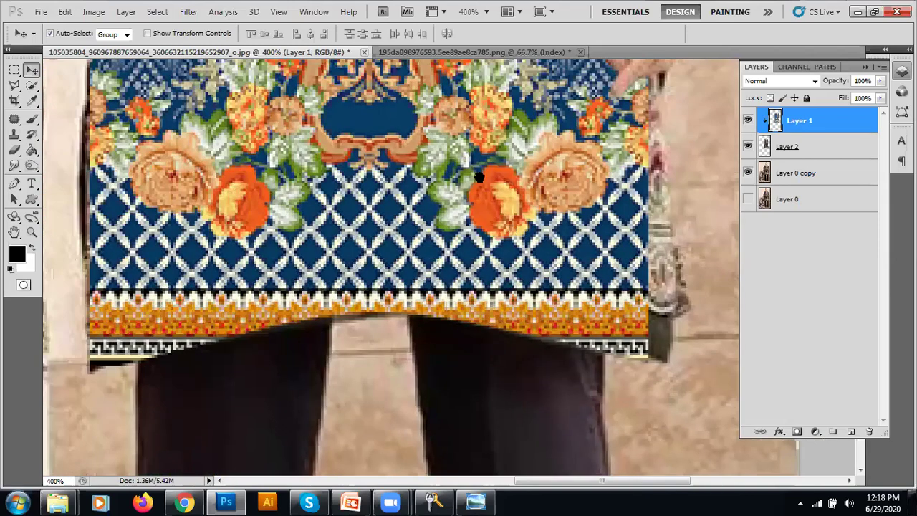
{"action": "scroll", "coordinate": [479, 214], "scroll_direction": "up", "scroll_amount": 2}
{"action": "scroll", "coordinate": [479, 234], "scroll_direction": "up", "scroll_amount": 1}
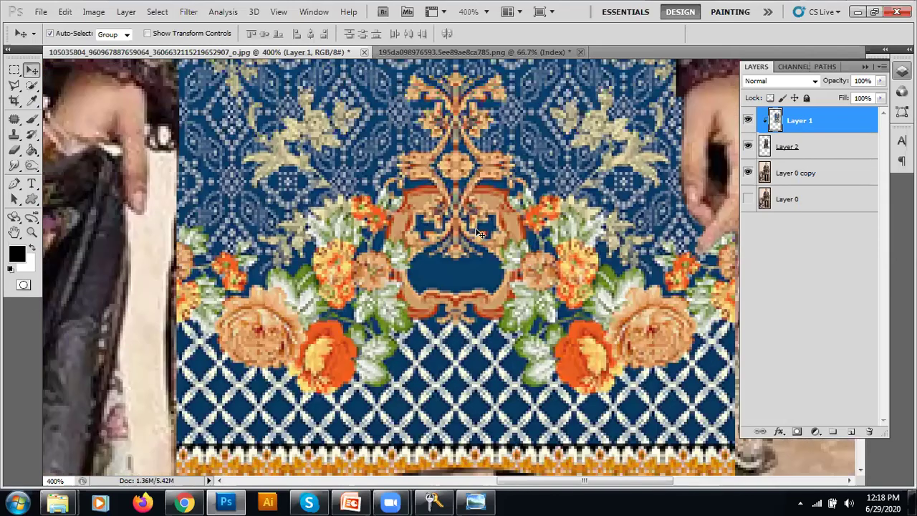
Undo the clipping mask and copied layer, hide Layer 1, and reload the dress path as a selection on Layer 0 copy.
{"action": "key", "text": "ctrl+z"}
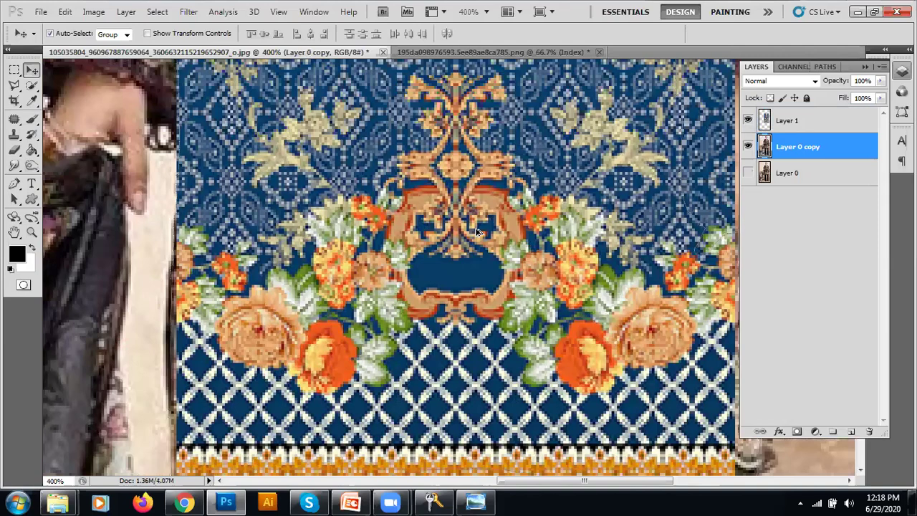
{"action": "left_click", "coordinate": [748, 120]}
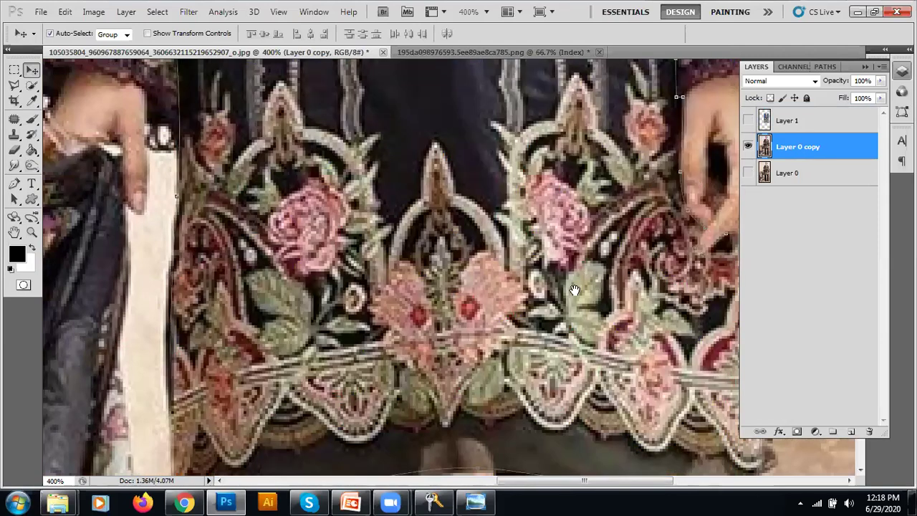
{"action": "scroll", "coordinate": [575, 290], "scroll_direction": "up", "scroll_amount": 5}
{"action": "key", "text": "ctrl+Return"}
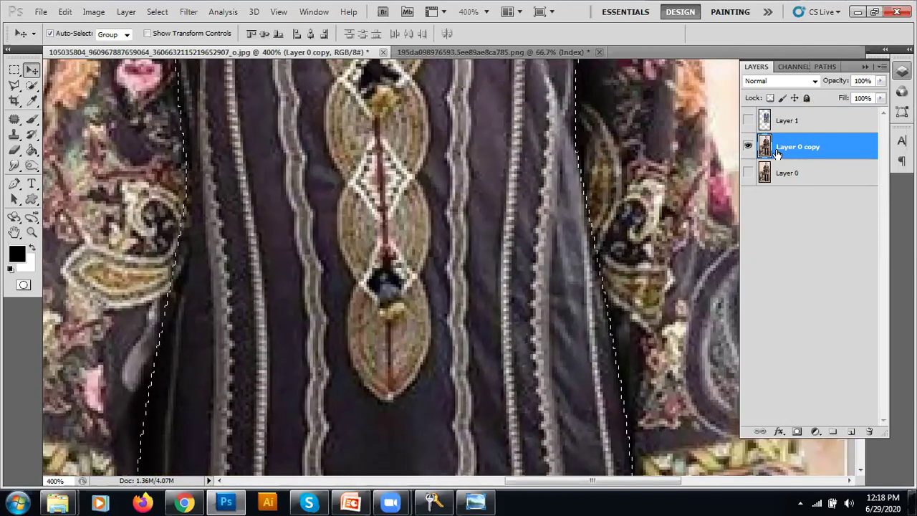
{"action": "left_click", "coordinate": [795, 172]}
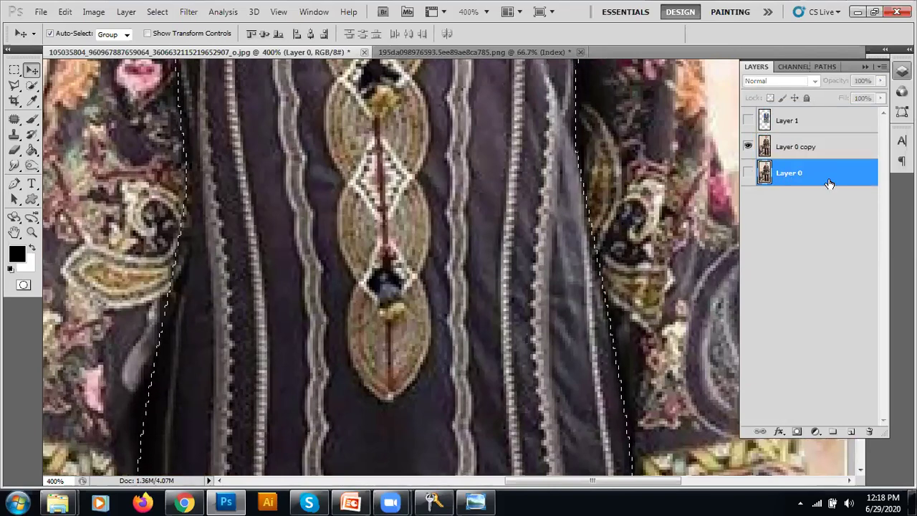
{"action": "left_click", "coordinate": [789, 147]}
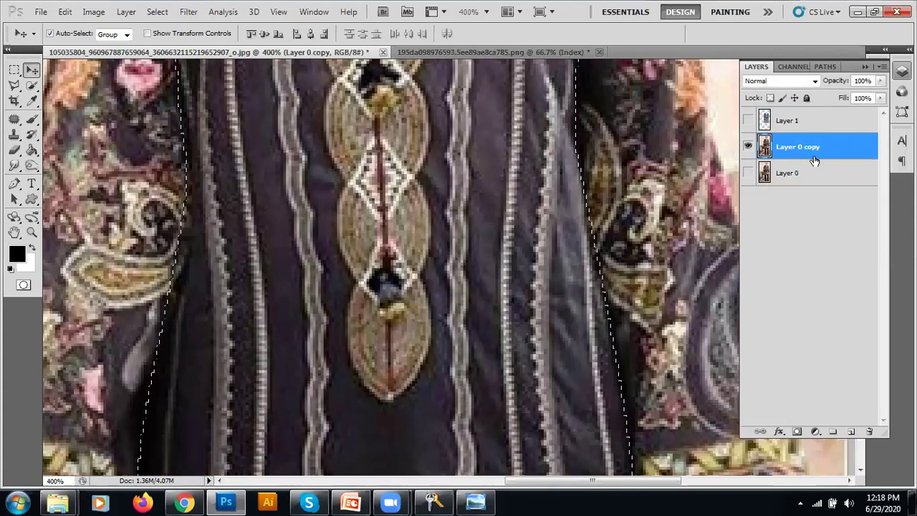
{"action": "key", "text": "ctrl+minus"}
{"action": "key", "text": "ctrl+minus"}
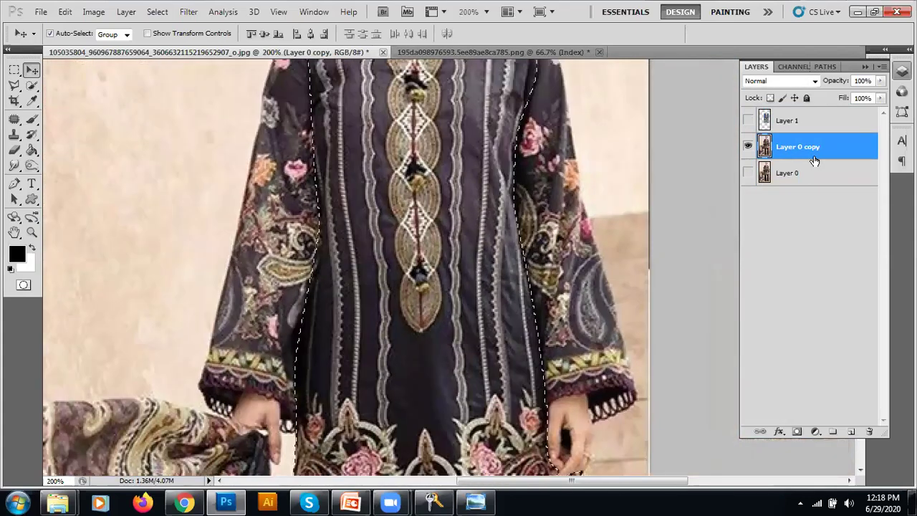
{"action": "key", "text": "ctrl+minus"}
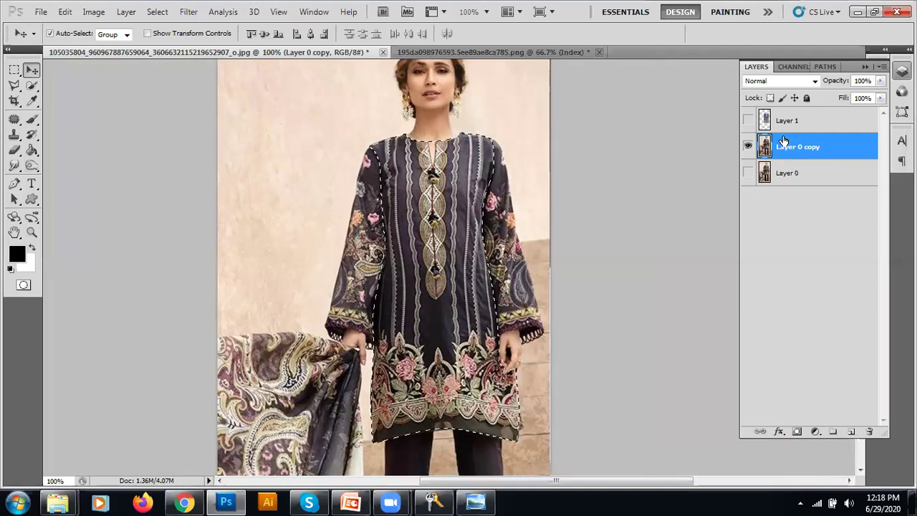
{"action": "key", "text": "ctrl+j"}
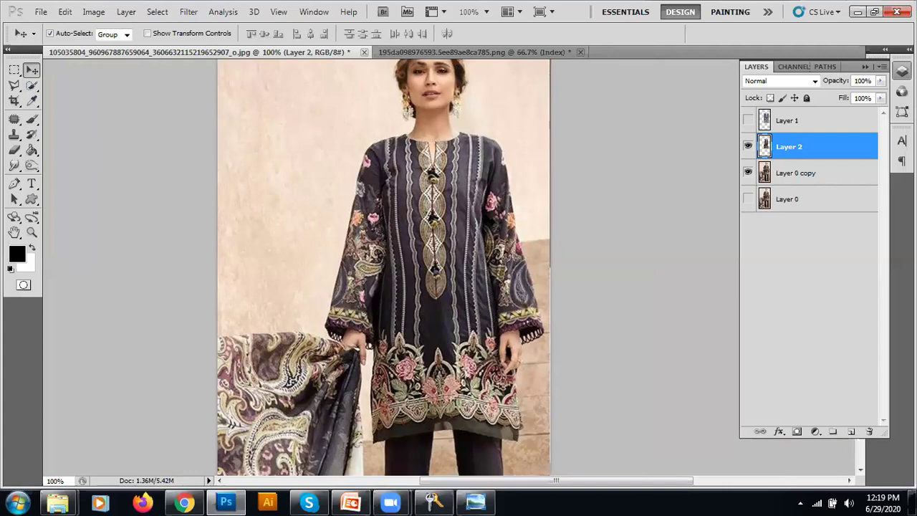
{"action": "key", "text": "ctrl+z"}
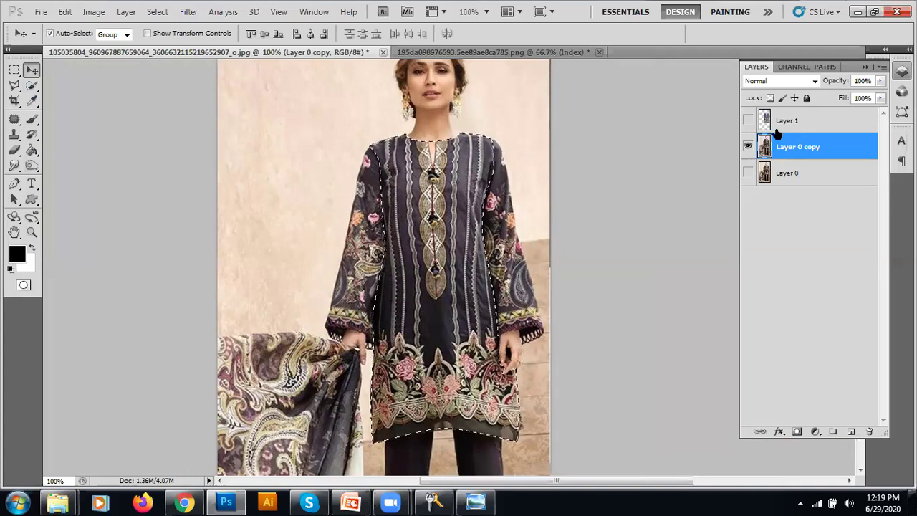
{"action": "key", "text": "ctrl+z"}
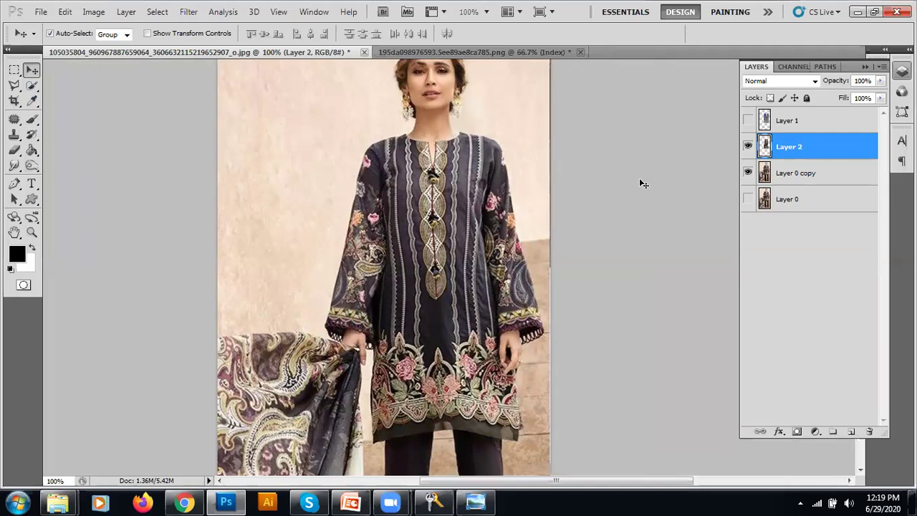
{"action": "key", "text": "ctrl+z"}
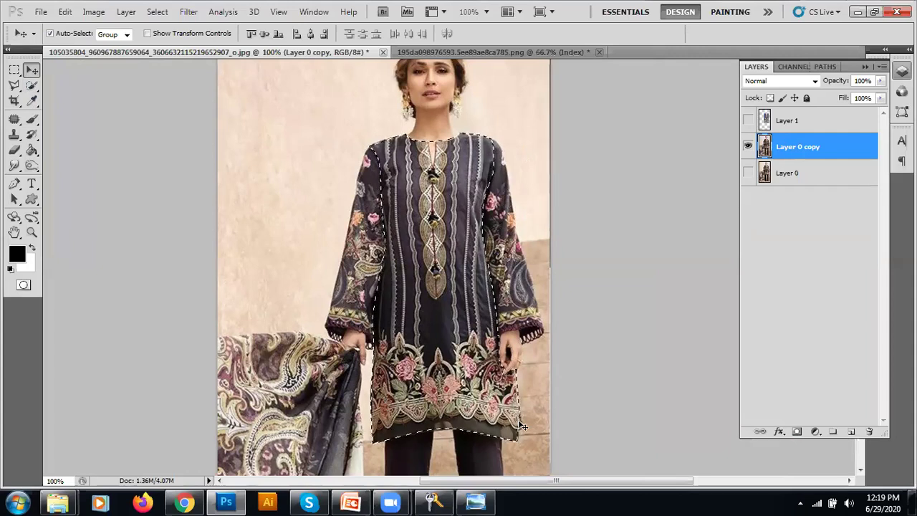
Copy the selected dress body to a new layer, then show Layer 1 and clip it to that copy.
{"action": "key", "text": "ctrl+j"}
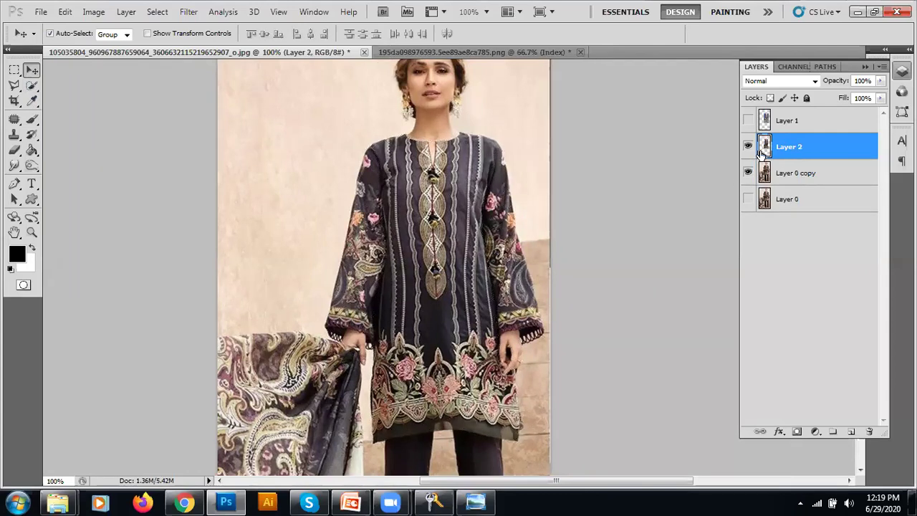
{"action": "left_click", "coordinate": [747, 121]}
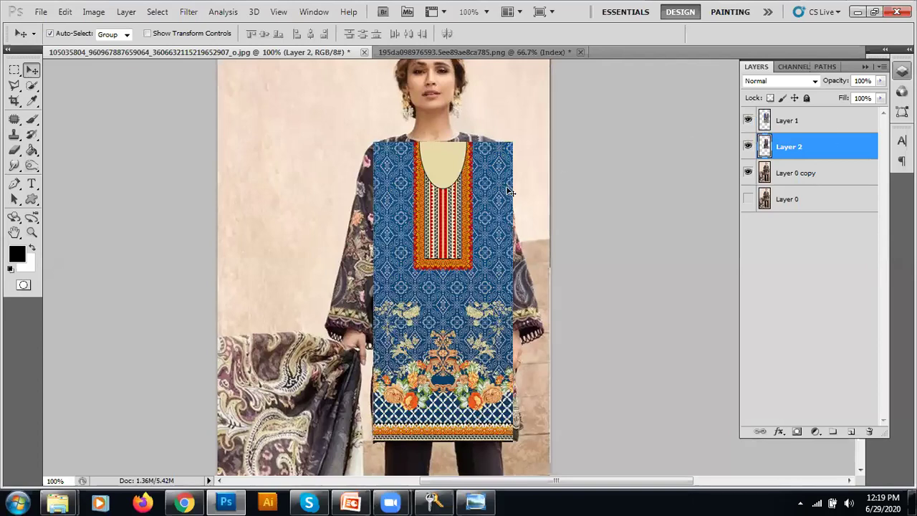
{"action": "left_click", "coordinate": [789, 123]}
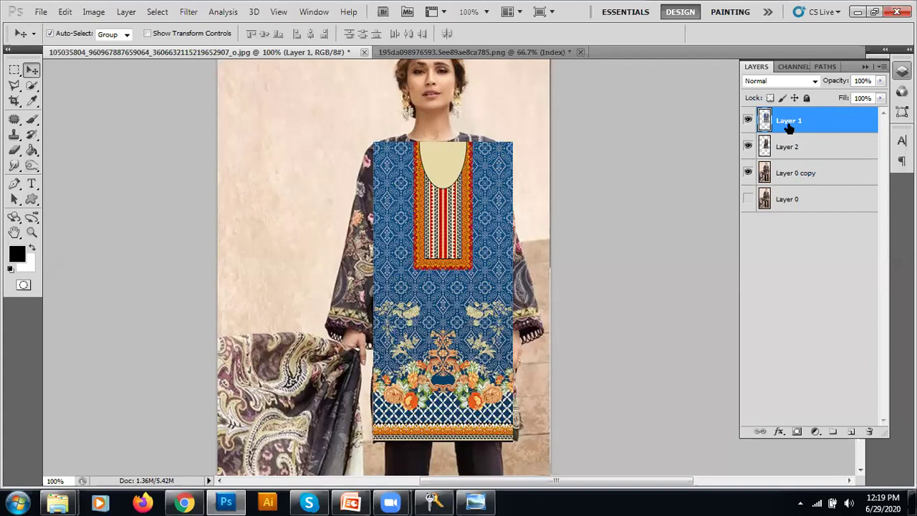
{"action": "right_click", "coordinate": [788, 123]}
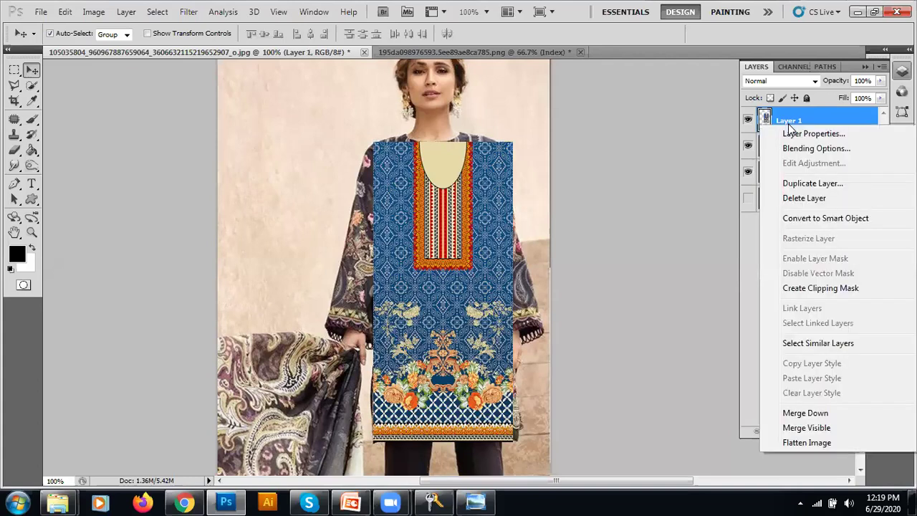
{"action": "left_click", "coordinate": [812, 290]}
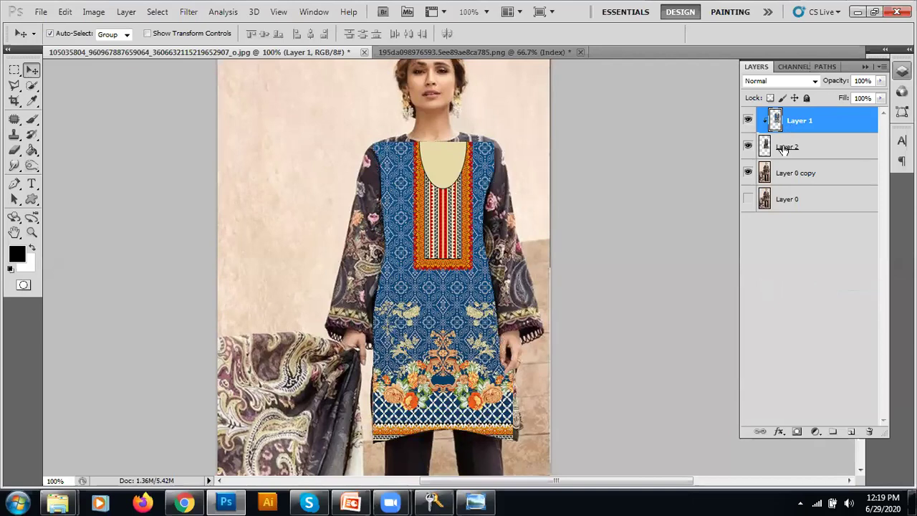
Try to warp Layer 1's upper edge upward so the pattern and its neckline follow the model's shoulders and neck.
{"action": "left_click_drag", "start_coordinate": [467, 237], "coordinate": [400, 198]}
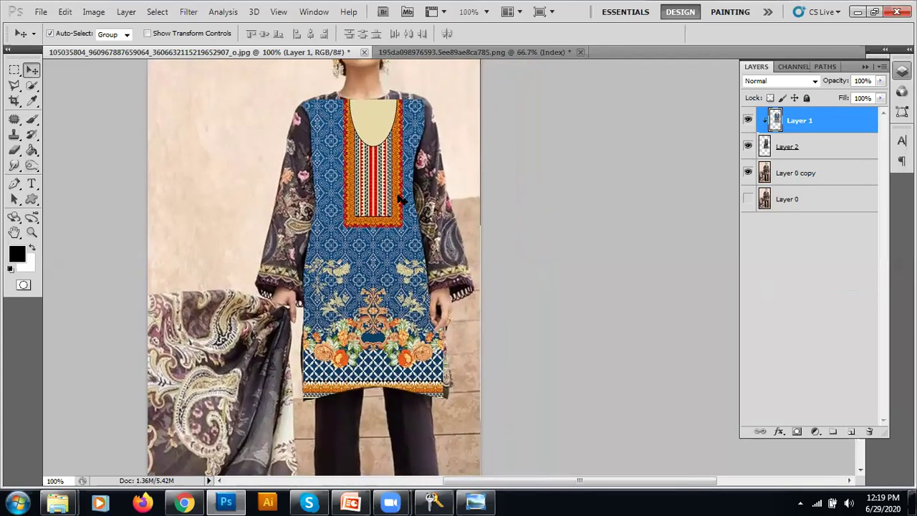
{"action": "key", "text": "ctrl+t"}
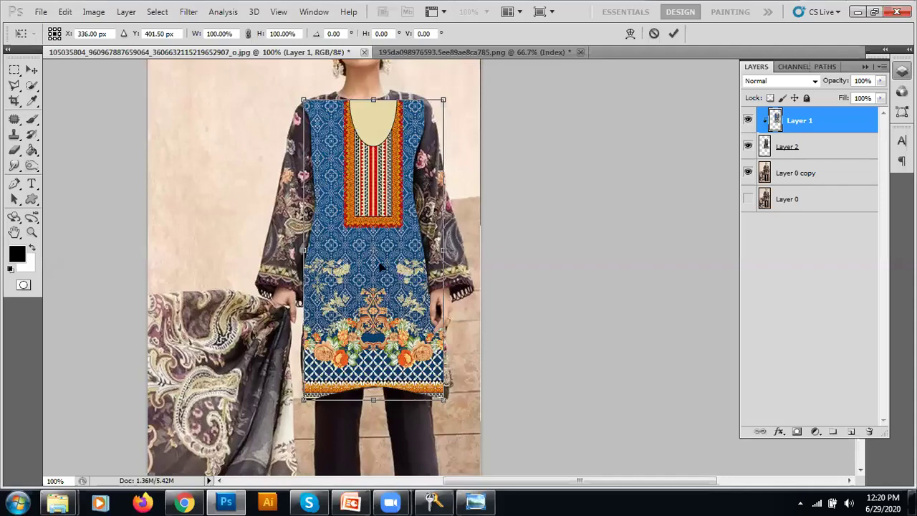
{"action": "right_click", "coordinate": [384, 201]}
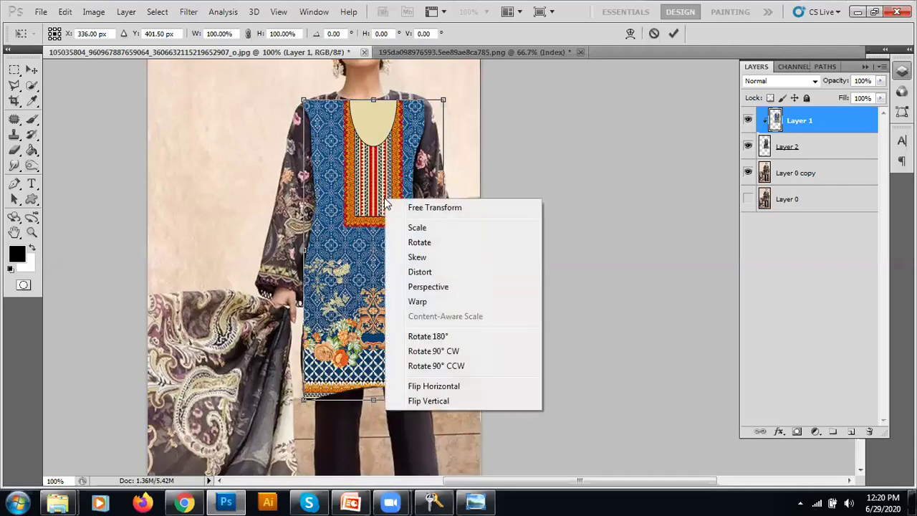
{"action": "left_click", "coordinate": [417, 302]}
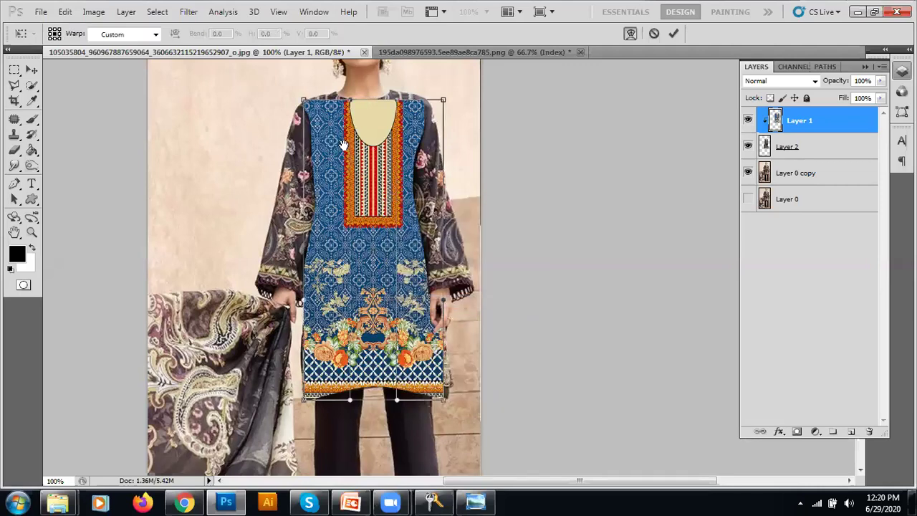
{"action": "scroll", "coordinate": [407, 154], "scroll_direction": "up", "scroll_amount": 4}
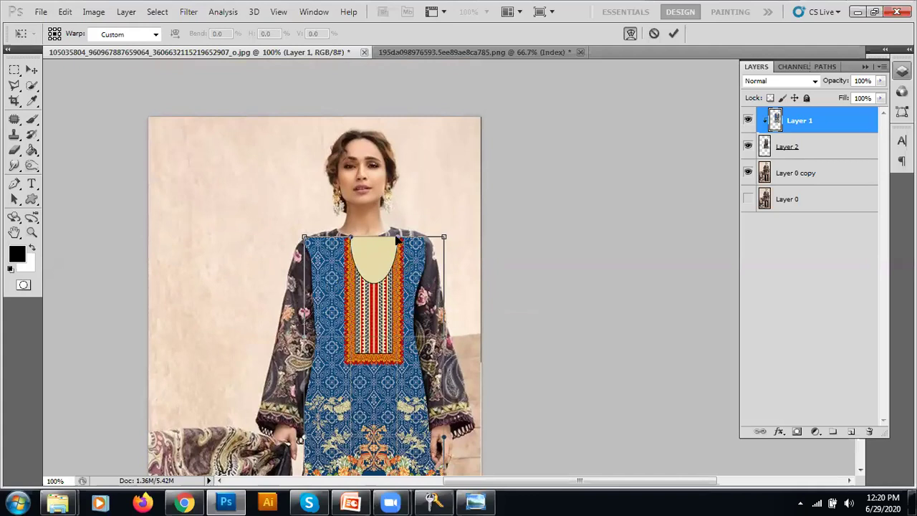
{"action": "left_click_drag", "start_coordinate": [397, 241], "coordinate": [387, 176]}
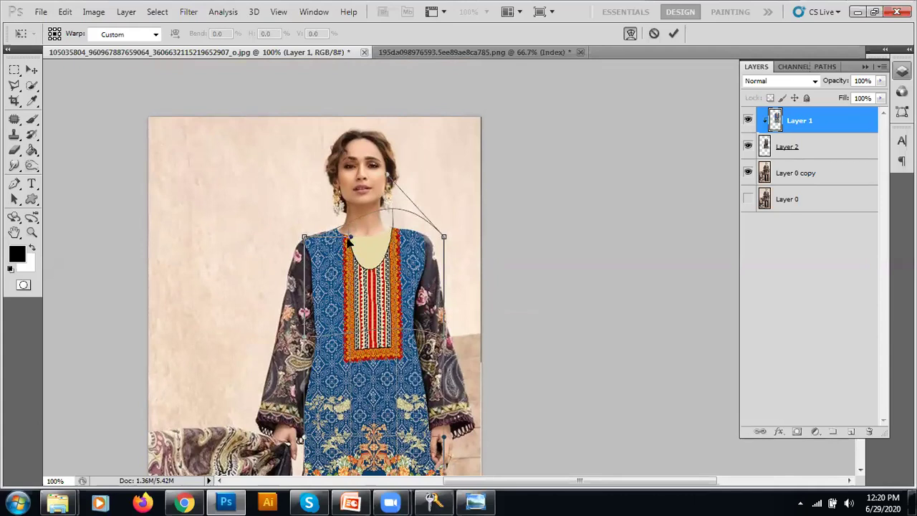
{"action": "left_click_drag", "start_coordinate": [349, 240], "coordinate": [316, 214]}
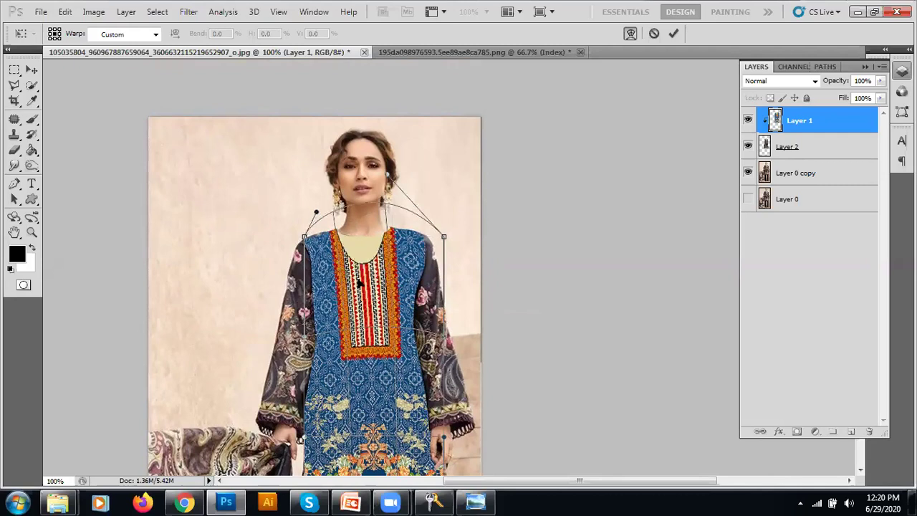
{"action": "left_click_drag", "start_coordinate": [365, 266], "coordinate": [368, 253]}
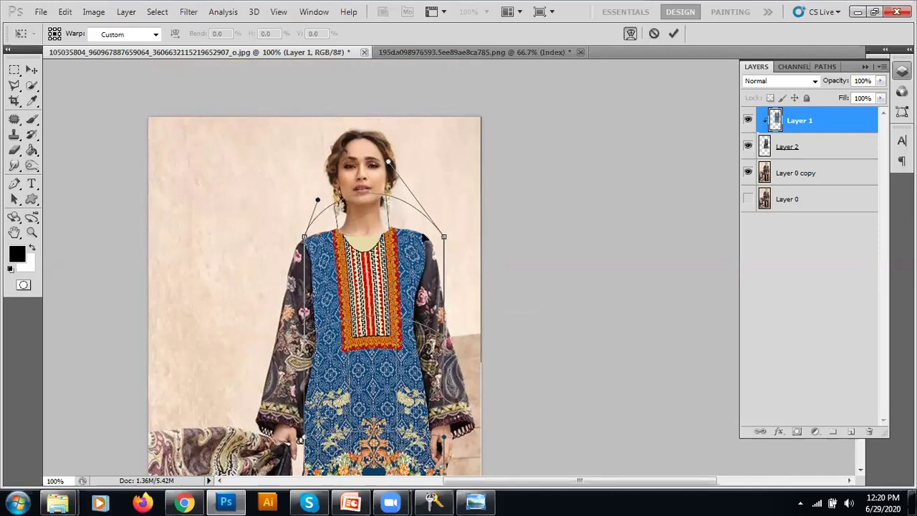
{"action": "left_click_drag", "start_coordinate": [390, 164], "coordinate": [410, 173]}
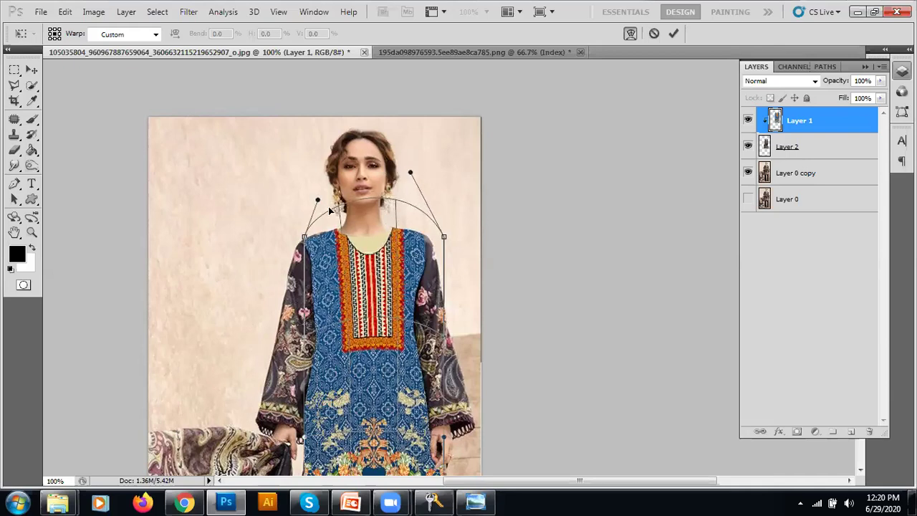
{"action": "left_click_drag", "start_coordinate": [342, 207], "coordinate": [332, 208]}
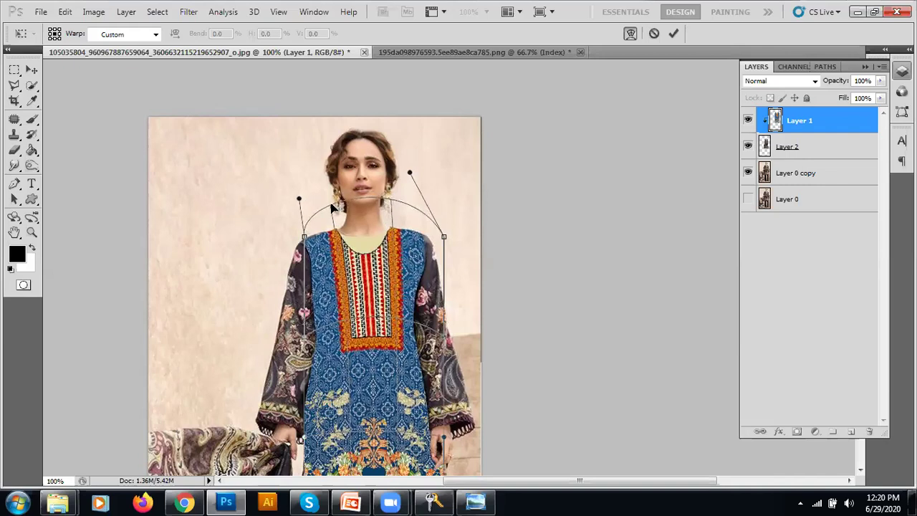
{"action": "left_click_drag", "start_coordinate": [393, 204], "coordinate": [393, 202]}
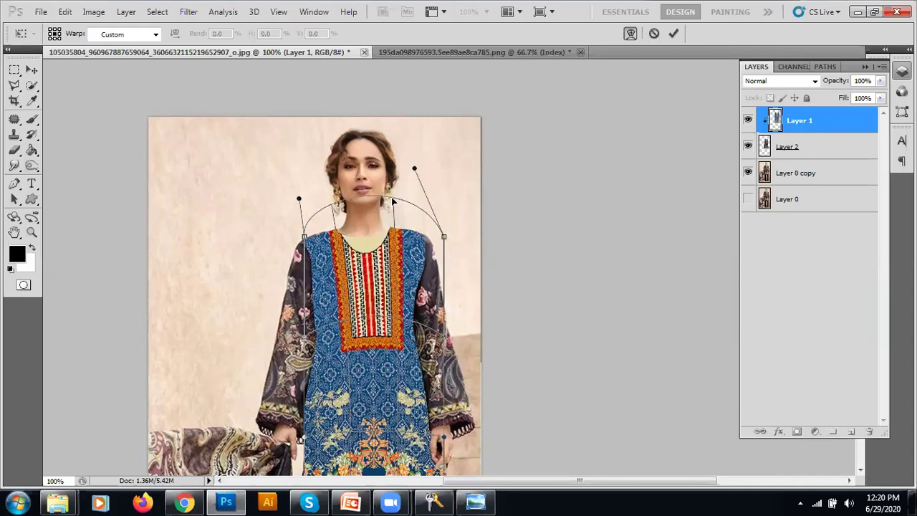
Try to stretch the lower-left corner of Layer 1's warp outward beyond the side of the dress hem.
{"action": "left_click_drag", "start_coordinate": [344, 347], "coordinate": [335, 223]}
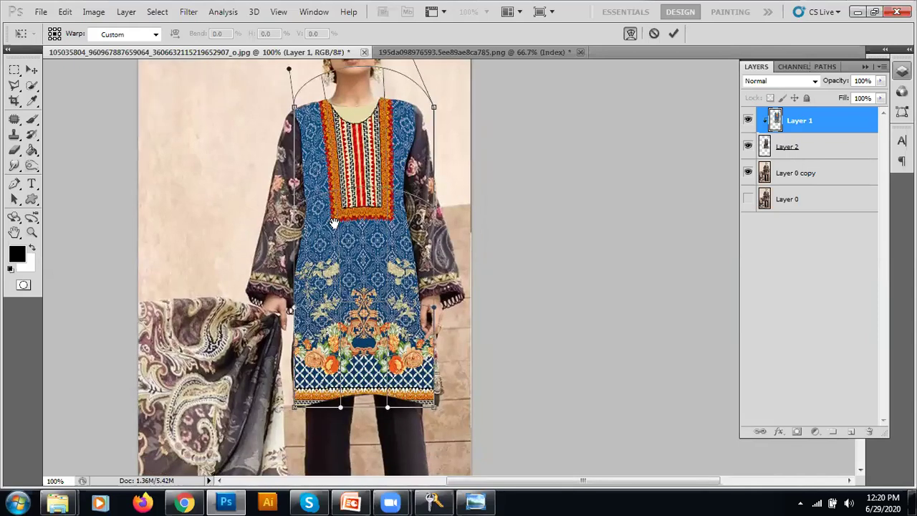
{"action": "left_click_drag", "start_coordinate": [304, 351], "coordinate": [284, 328]}
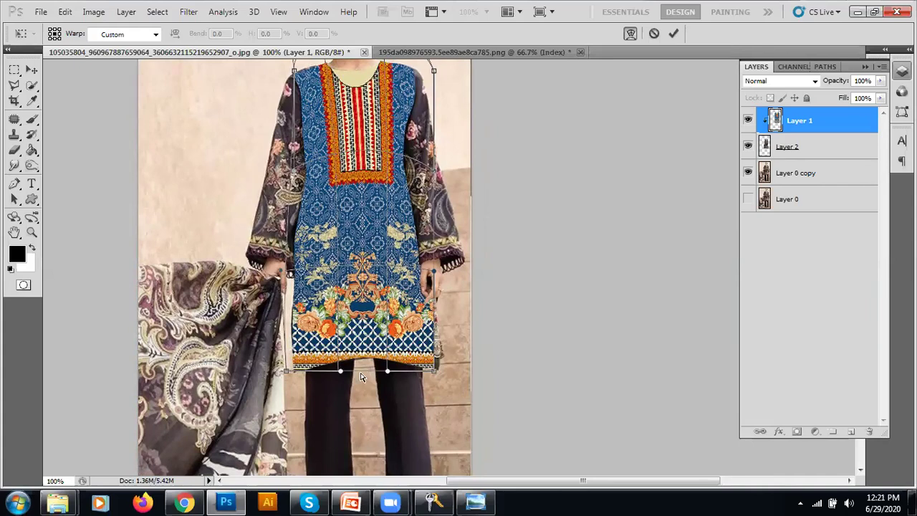
{"action": "key", "text": "ctrl+plus"}
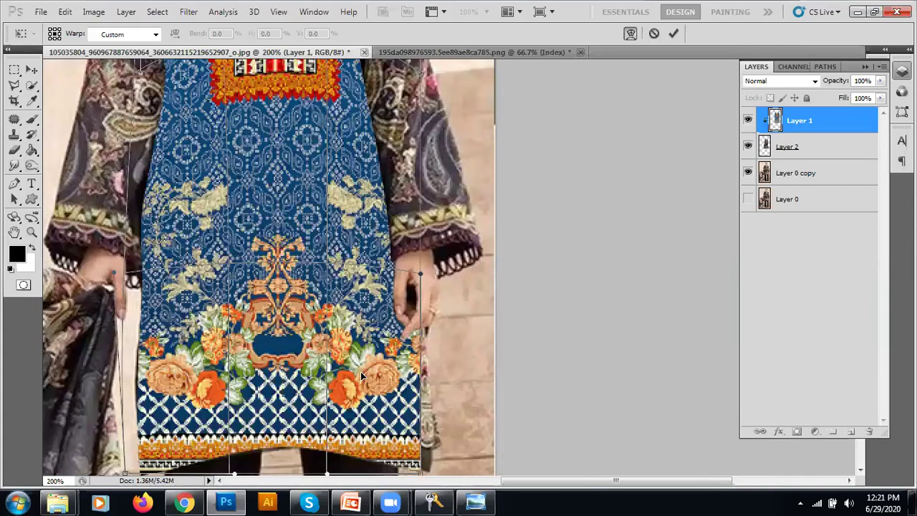
{"action": "scroll", "coordinate": [310, 346], "scroll_direction": "down", "scroll_amount": 5}
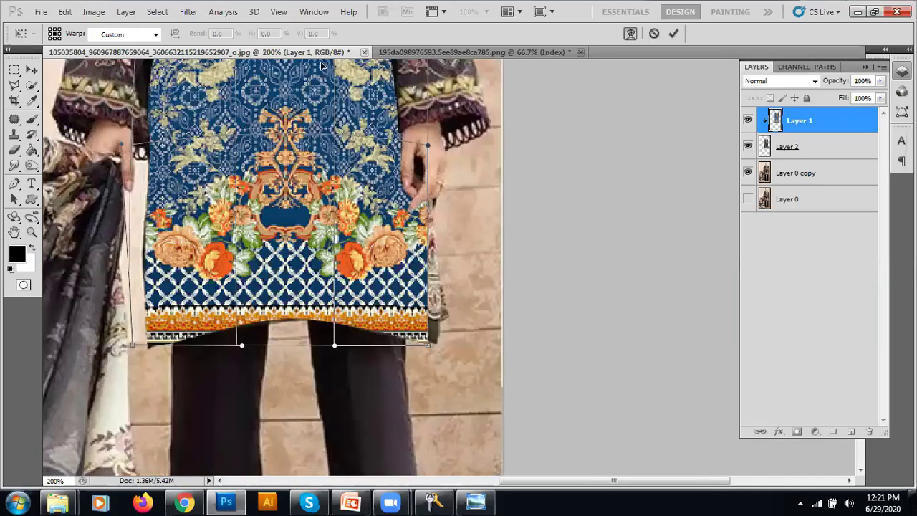
Examine the hem border of the original shirt pattern in the PNG document, then return to the model photo.
{"action": "left_click", "coordinate": [419, 53]}
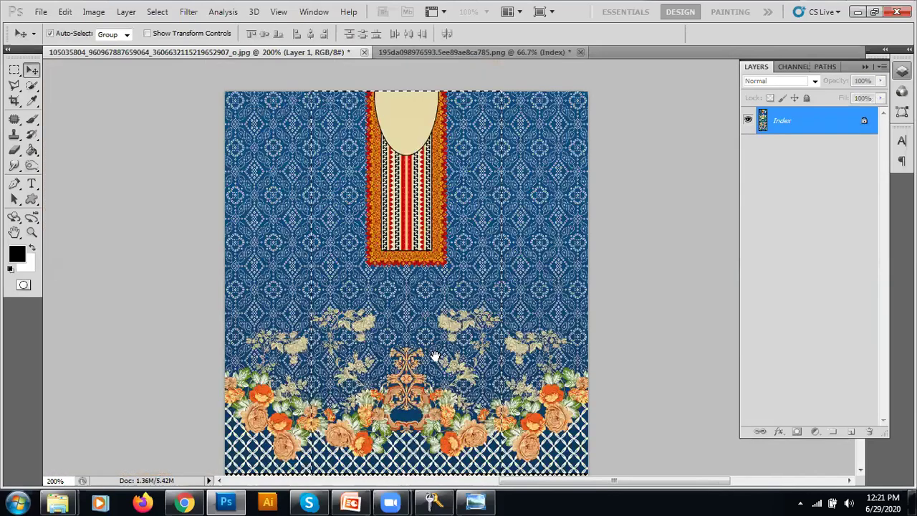
{"action": "scroll", "coordinate": [423, 373], "scroll_direction": "down", "scroll_amount": 2}
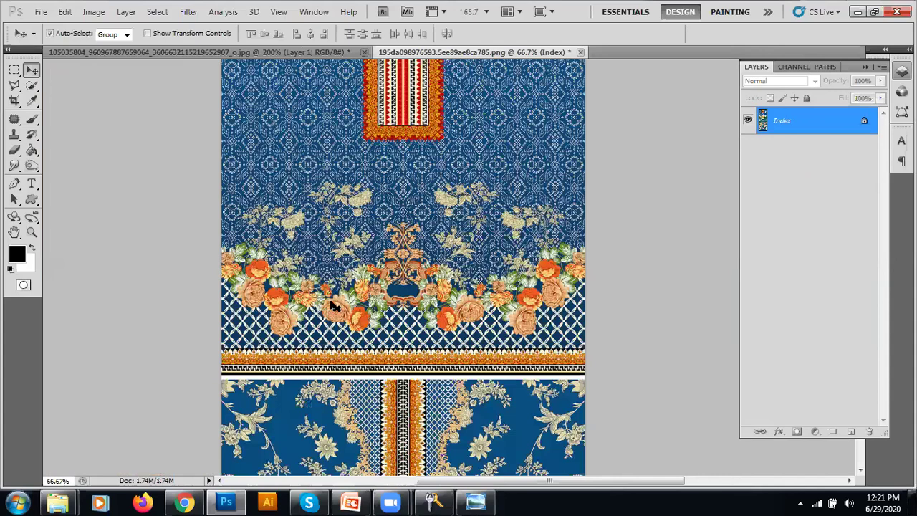
{"action": "scroll", "coordinate": [517, 308], "scroll_direction": "down", "scroll_amount": 3}
{"action": "left_click", "coordinate": [308, 53]}
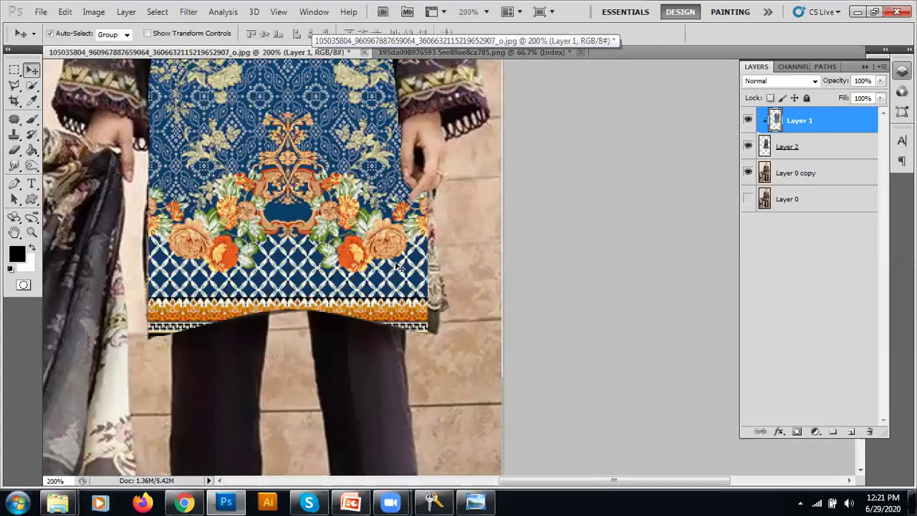
Warp Layer 1's lower edge upward in the middle so the pattern's hem border follows the curved dress hem.
{"action": "key", "text": "ctrl+t"}
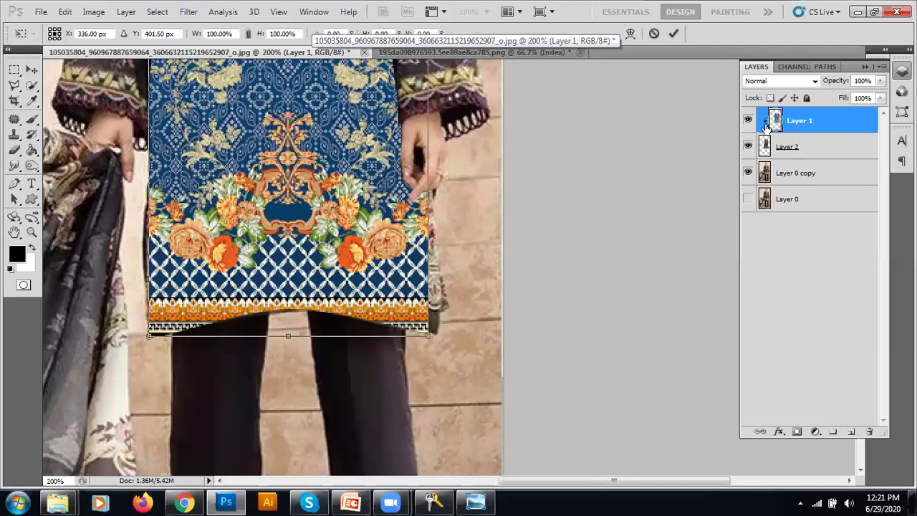
{"action": "right_click", "coordinate": [407, 187]}
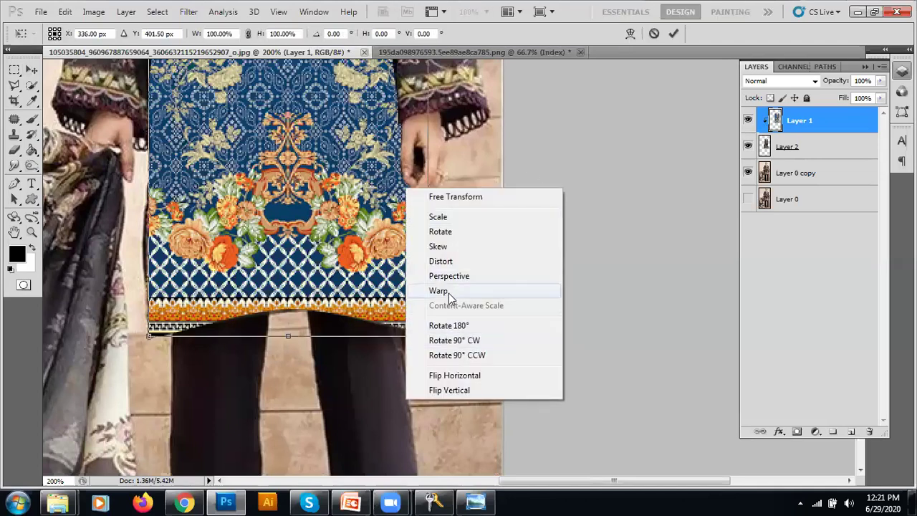
{"action": "left_click", "coordinate": [439, 290]}
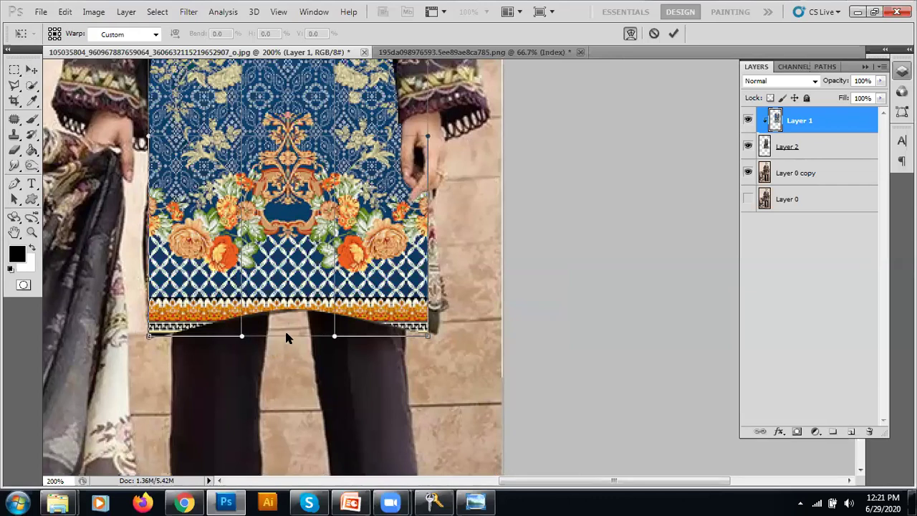
{"action": "left_click_drag", "start_coordinate": [243, 339], "coordinate": [242, 320]}
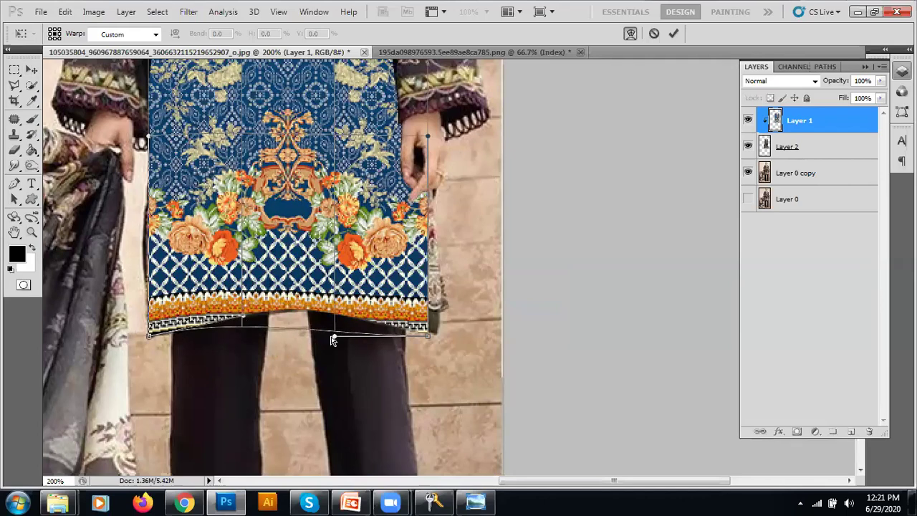
{"action": "left_click_drag", "start_coordinate": [333, 336], "coordinate": [334, 313]}
{"action": "left_click_drag", "start_coordinate": [334, 313], "coordinate": [335, 310]}
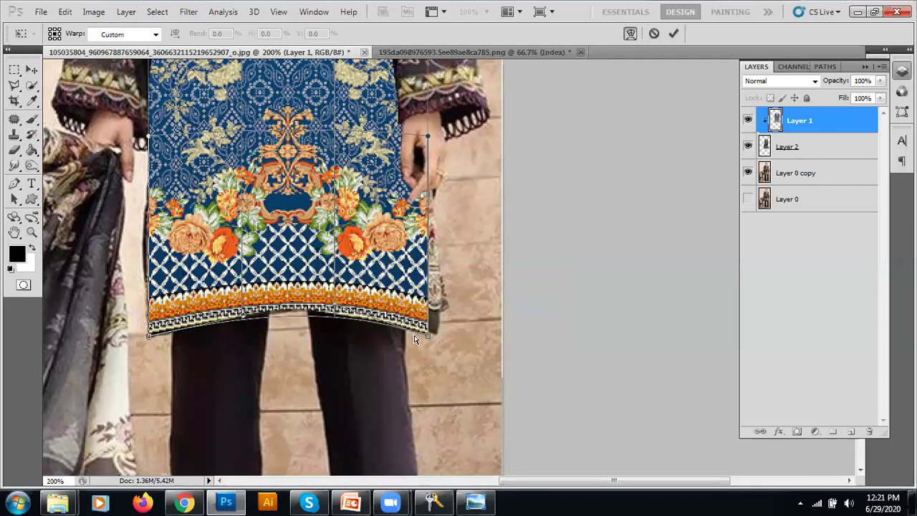
Stretch the warp's lower-right corner and left edge outward to cover the dress sides, and refine the hem curve.
{"action": "left_click_drag", "start_coordinate": [429, 336], "coordinate": [452, 338]}
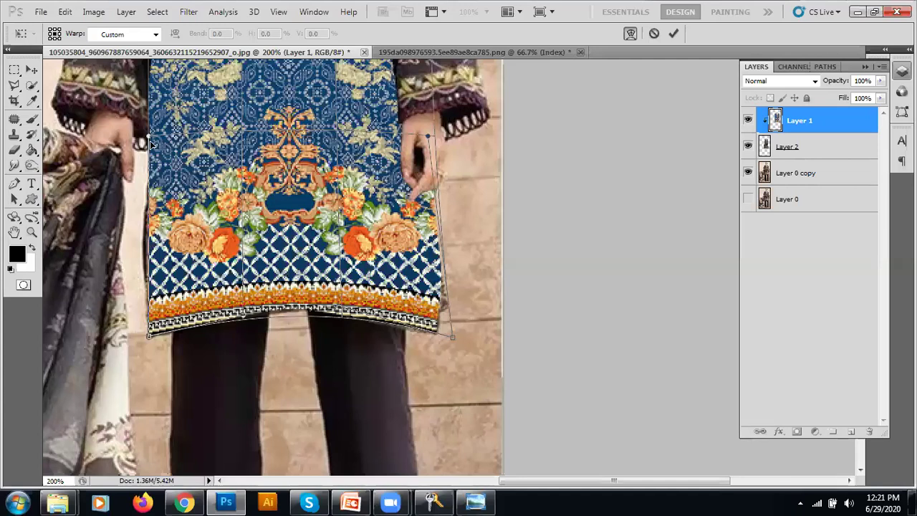
{"action": "left_click_drag", "start_coordinate": [143, 138], "coordinate": [141, 221]}
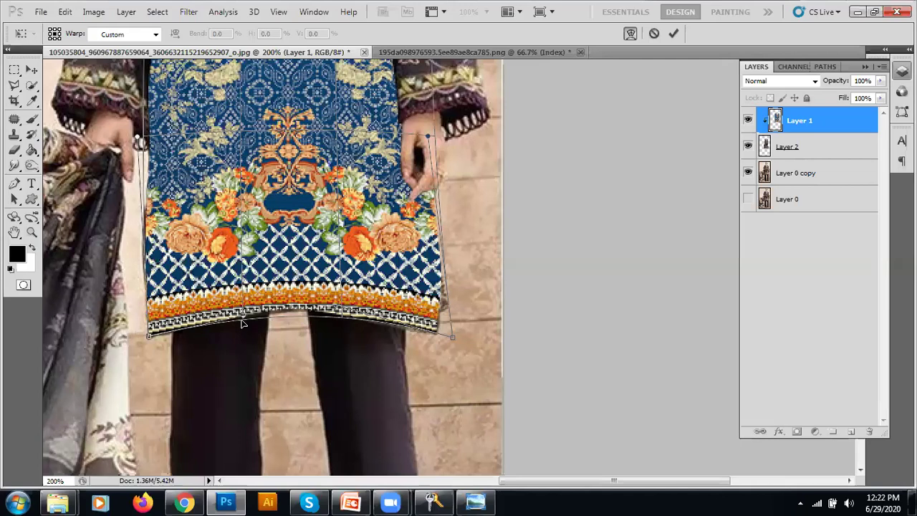
{"action": "left_click_drag", "start_coordinate": [242, 320], "coordinate": [243, 308]}
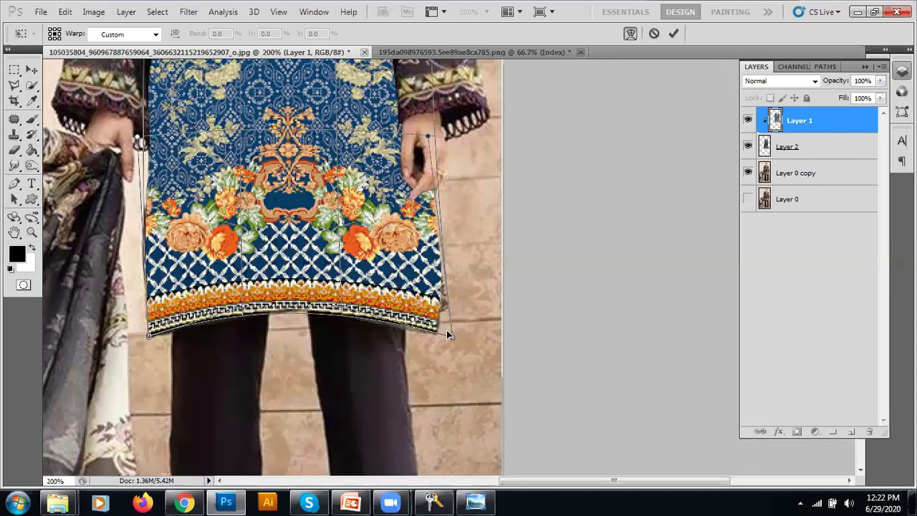
Pull both side edges of Layer 1's warp inward at the waist so the pattern follows the fitted dress shape.
{"action": "left_click_drag", "start_coordinate": [392, 251], "coordinate": [373, 328]}
{"action": "scroll", "coordinate": [329, 222], "scroll_direction": "up", "scroll_amount": 3}
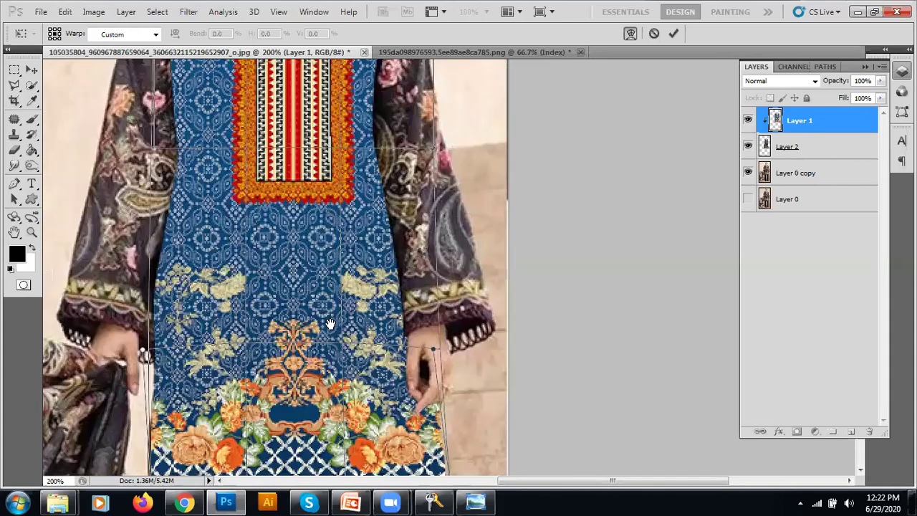
{"action": "scroll", "coordinate": [329, 324], "scroll_direction": "up", "scroll_amount": 3}
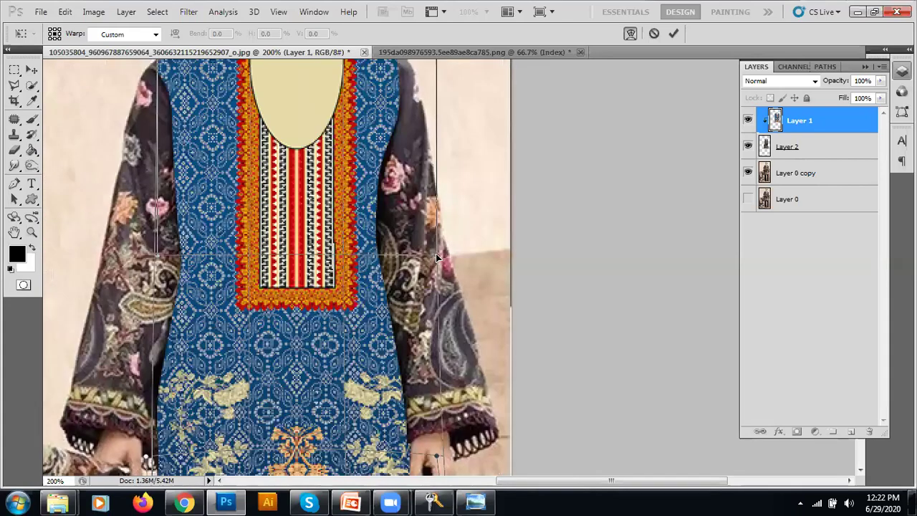
{"action": "left_click_drag", "start_coordinate": [420, 256], "coordinate": [385, 258]}
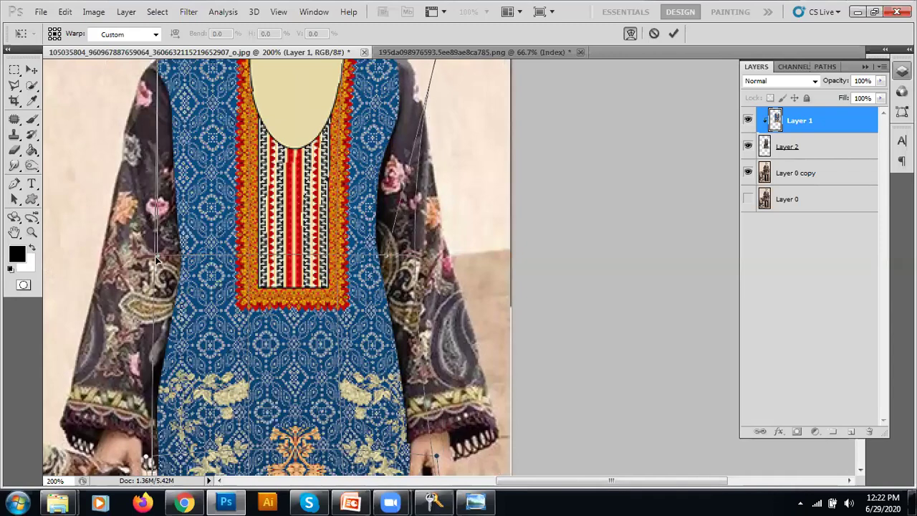
{"action": "left_click_drag", "start_coordinate": [157, 260], "coordinate": [190, 259]}
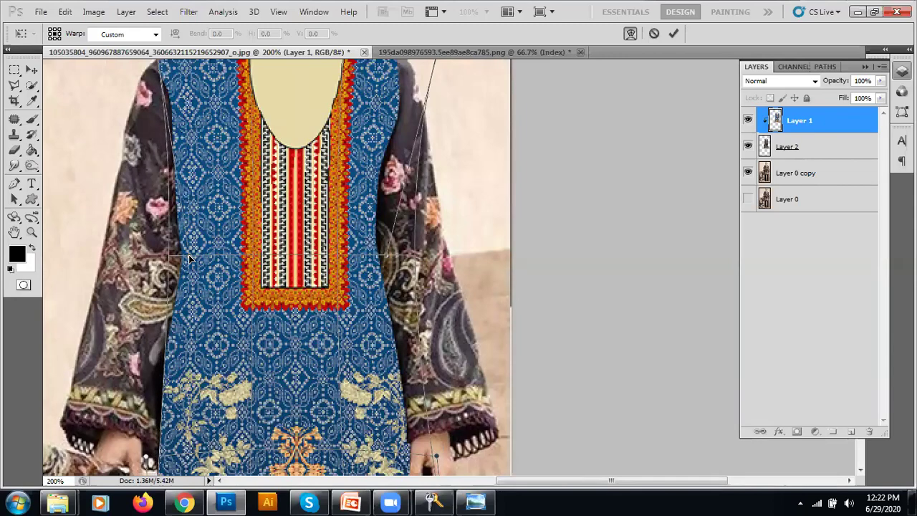
Warp the pattern's neckline up to the model's neck, lower the front panel slightly, and apply the warp.
{"action": "key", "text": "ctrl+minus"}
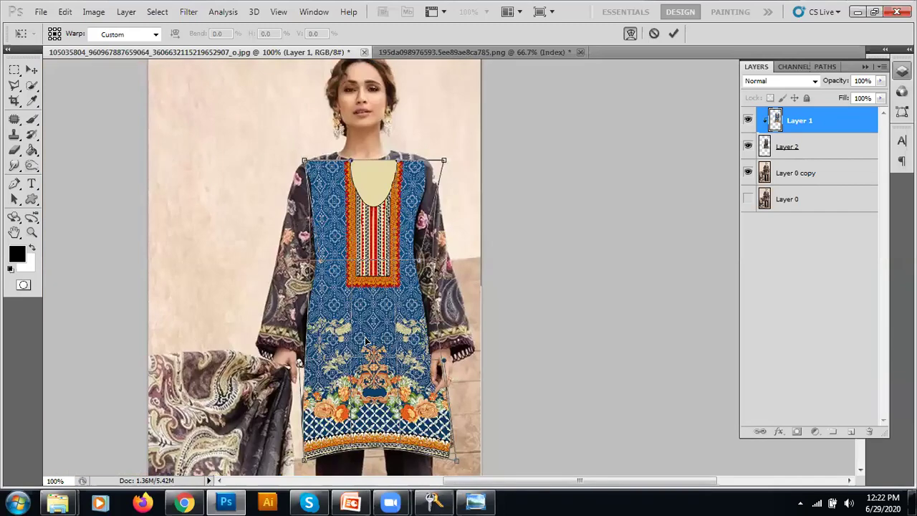
{"action": "key", "text": "ctrl+minus"}
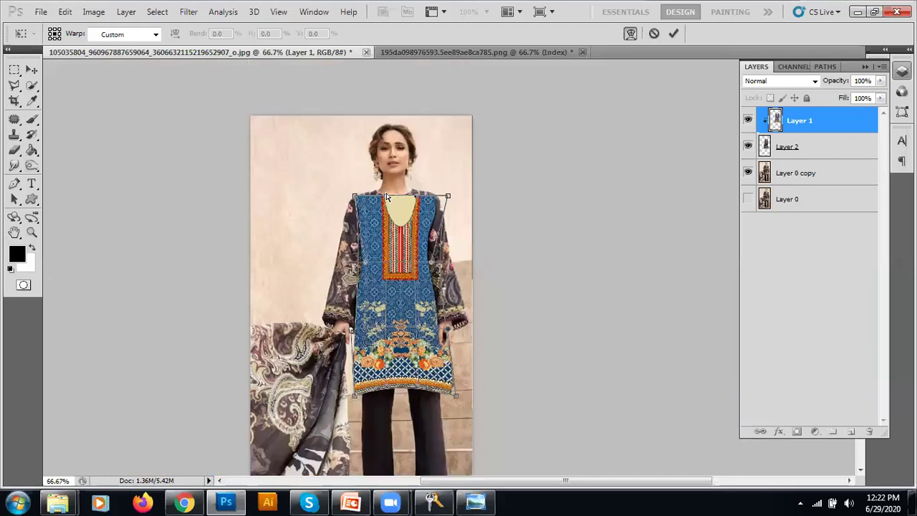
{"action": "left_click_drag", "start_coordinate": [385, 194], "coordinate": [367, 194]}
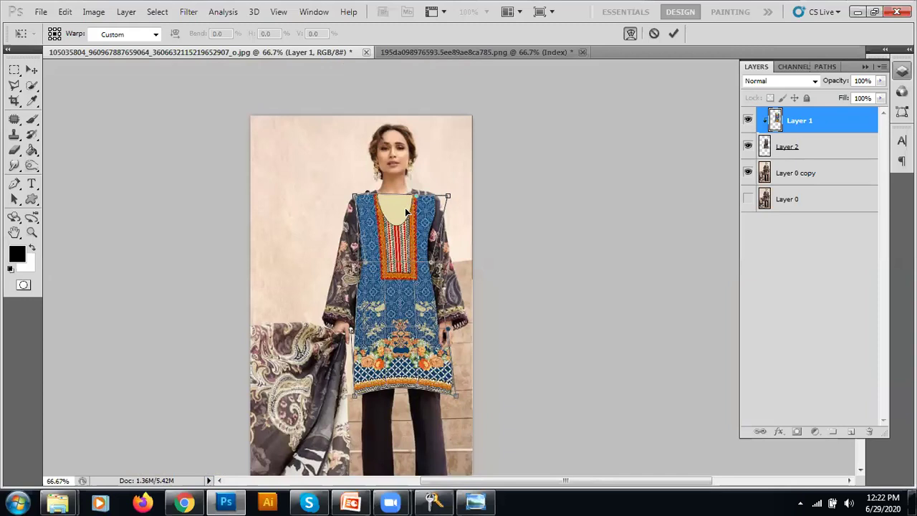
{"action": "left_click_drag", "start_coordinate": [399, 224], "coordinate": [396, 201]}
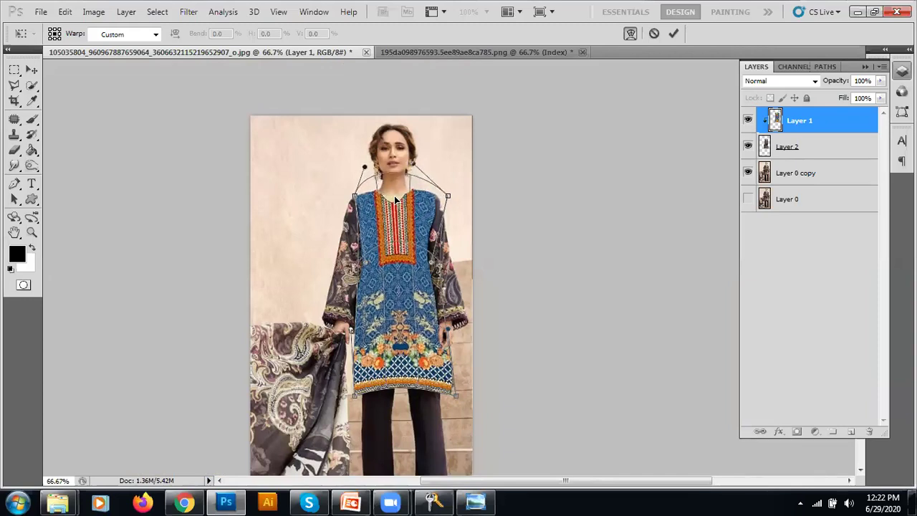
{"action": "left_click_drag", "start_coordinate": [394, 197], "coordinate": [394, 190]}
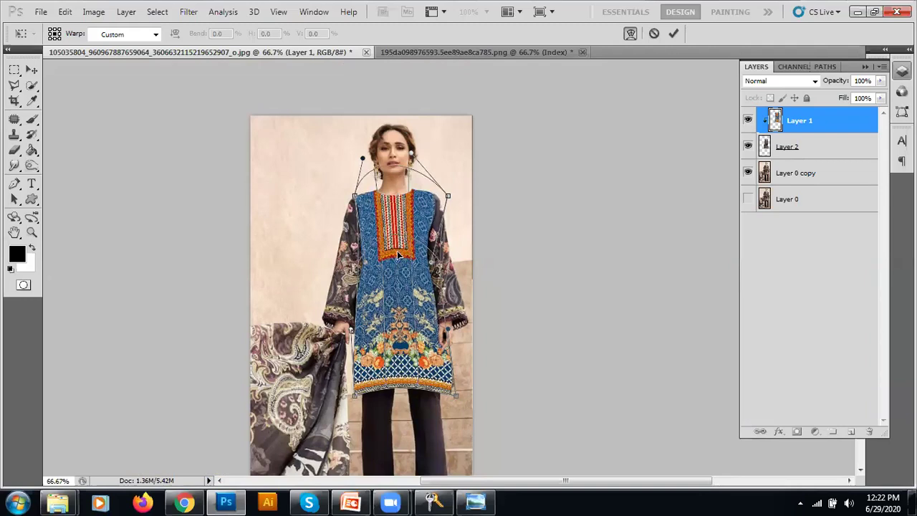
{"action": "mouse_move", "coordinate": [399, 260]}
{"action": "left_mouse_down"}
{"action": "mouse_move", "coordinate": [391, 264]}
{"action": "mouse_move", "coordinate": [402, 269]}
{"action": "left_mouse_up"}
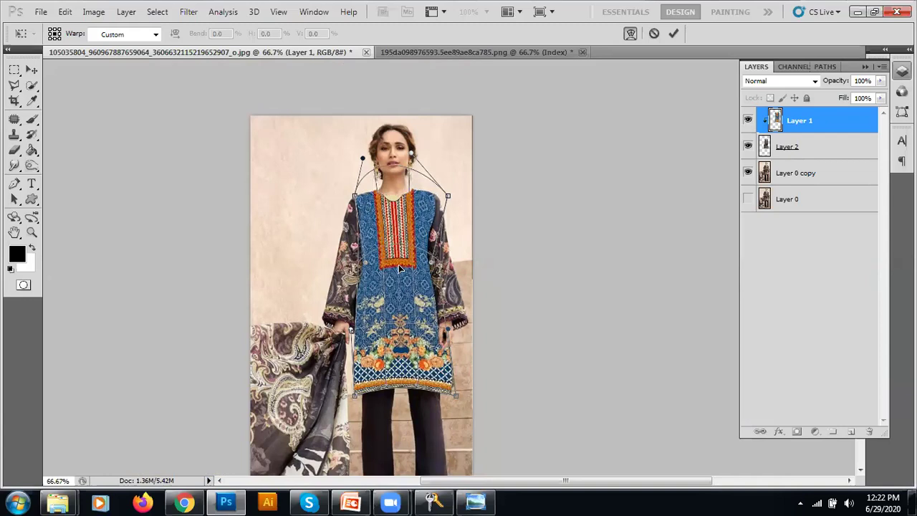
{"action": "left_click", "coordinate": [672, 32]}
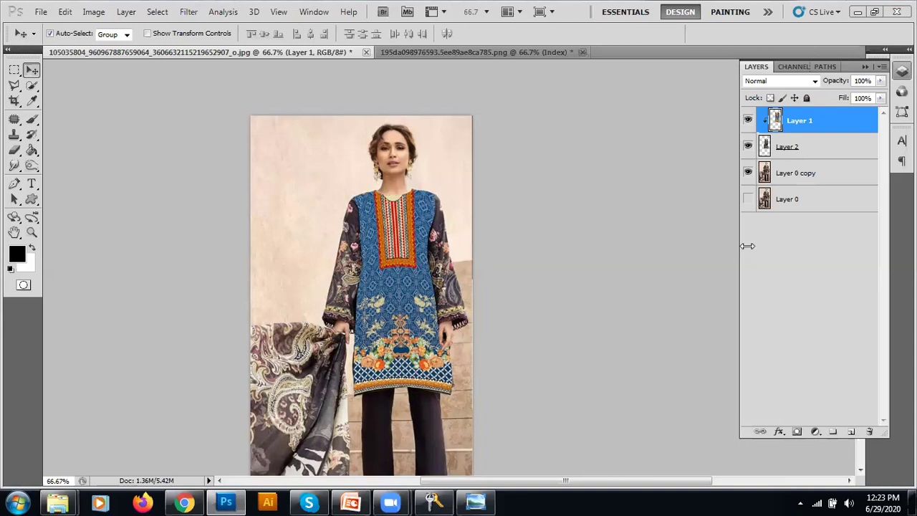
Select Layer 0 copy and toggle the visibility of the layers to compare the patterned dress with the original.
{"action": "left_click", "coordinate": [779, 175]}
{"action": "left_click", "coordinate": [748, 146]}
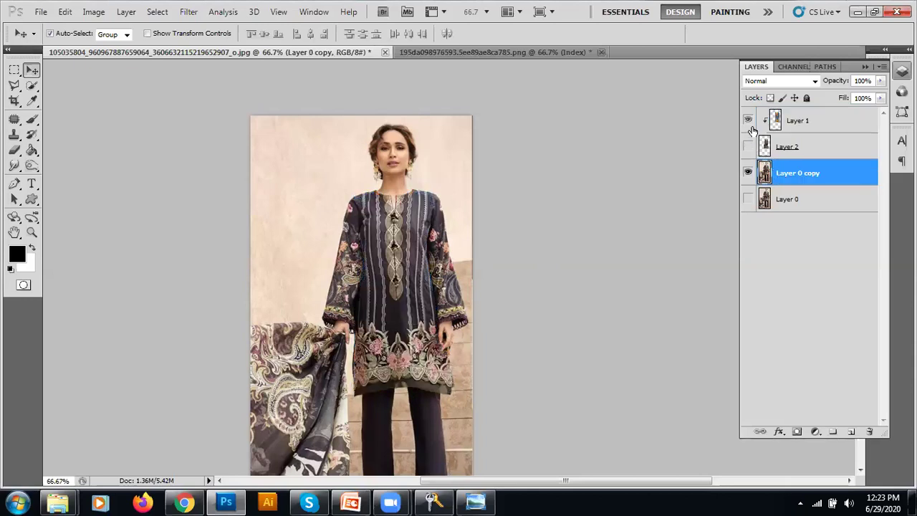
{"action": "left_click", "coordinate": [747, 122]}
{"action": "left_click", "coordinate": [747, 122]}
{"action": "left_click", "coordinate": [747, 146]}
{"action": "left_click", "coordinate": [747, 170]}
{"action": "left_click", "coordinate": [748, 147]}
{"action": "left_click", "coordinate": [748, 121]}
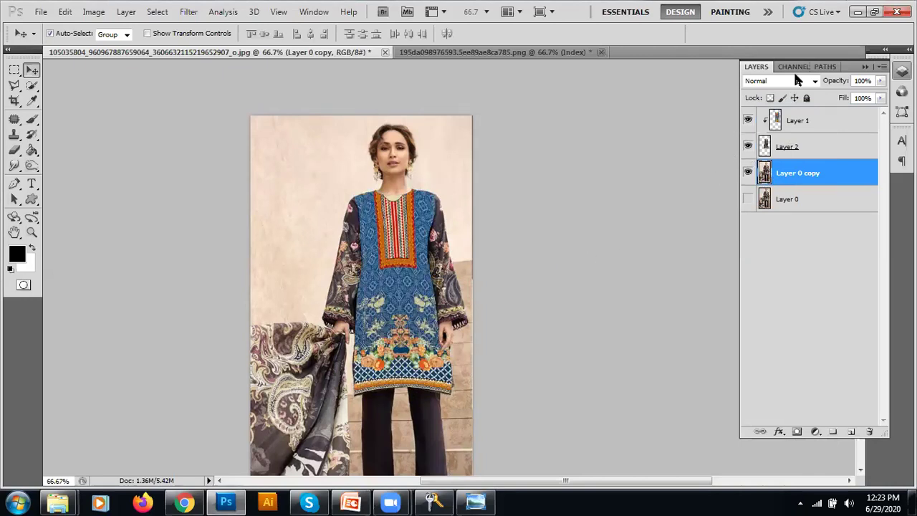
Try loading the dress's work path as a selection and inverting it.
{"action": "left_click", "coordinate": [822, 70]}
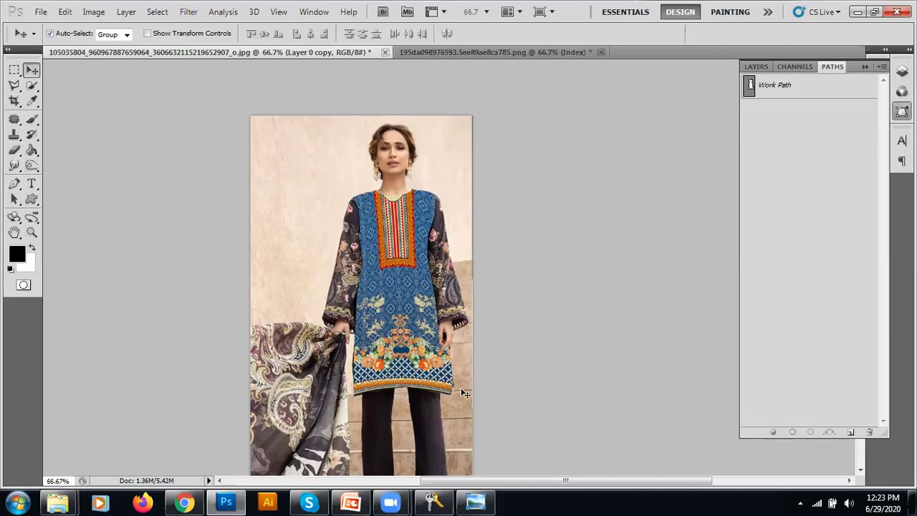
{"action": "left_click", "coordinate": [810, 432]}
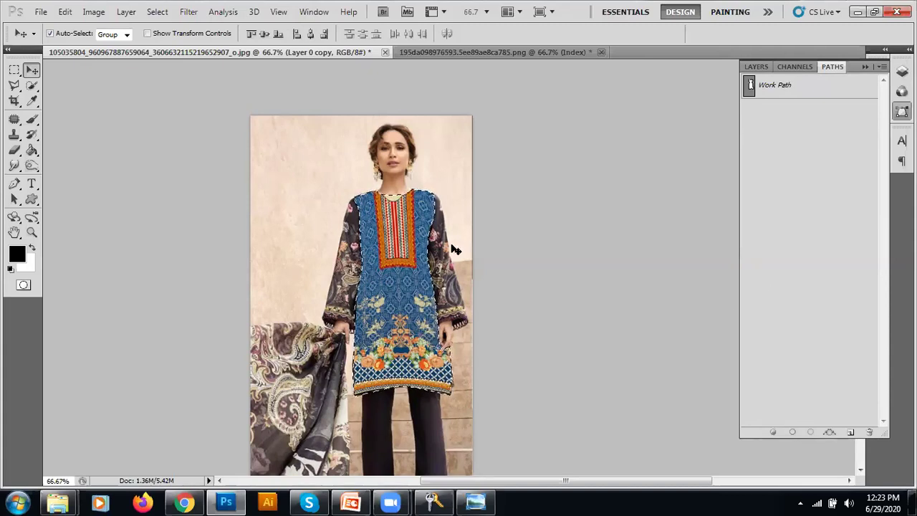
{"action": "right_click", "coordinate": [393, 246]}
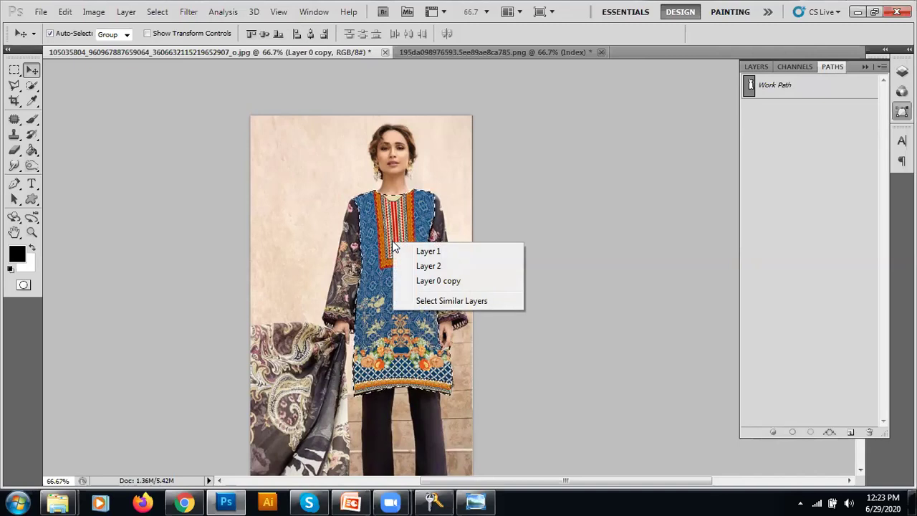
{"action": "left_click", "coordinate": [66, 14]}
{"action": "left_click", "coordinate": [67, 13]}
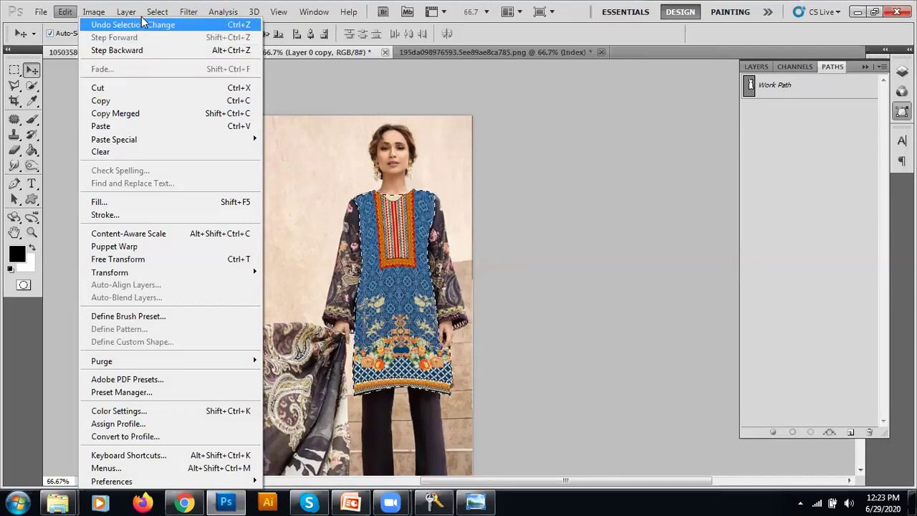
{"action": "mouse_move", "coordinate": [158, 13]}
{"action": "left_click", "coordinate": [168, 65]}
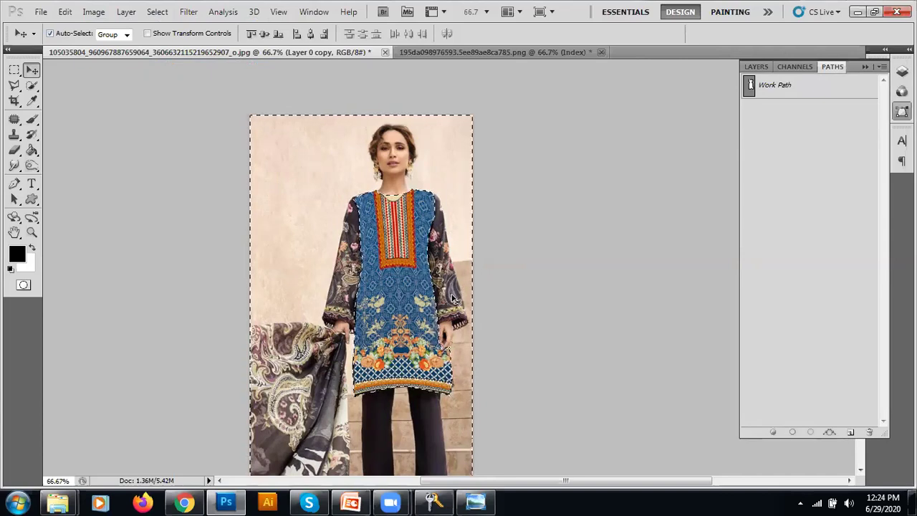
{"action": "key", "text": "ctrl+d"}
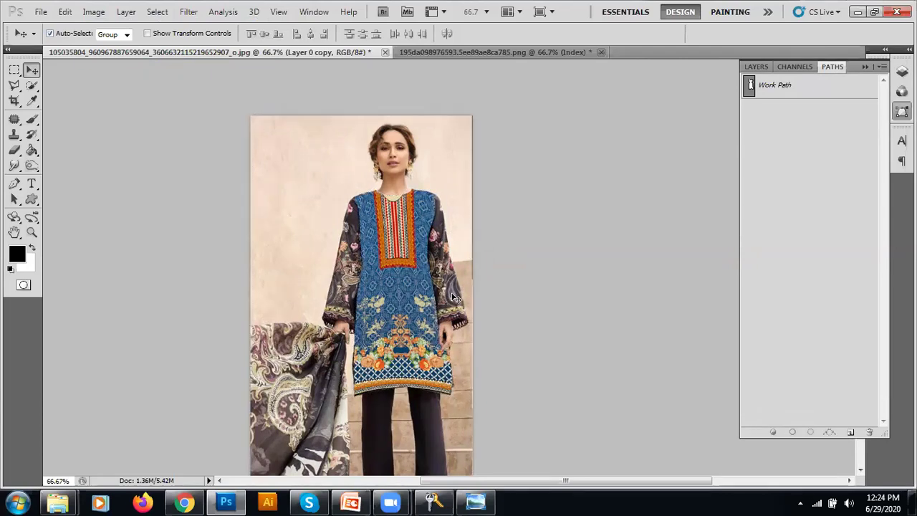
Start a Pen tool path at the shoulder of the sleeve on the scarf side and trace down its outer edge.
{"action": "key", "text": "p"}
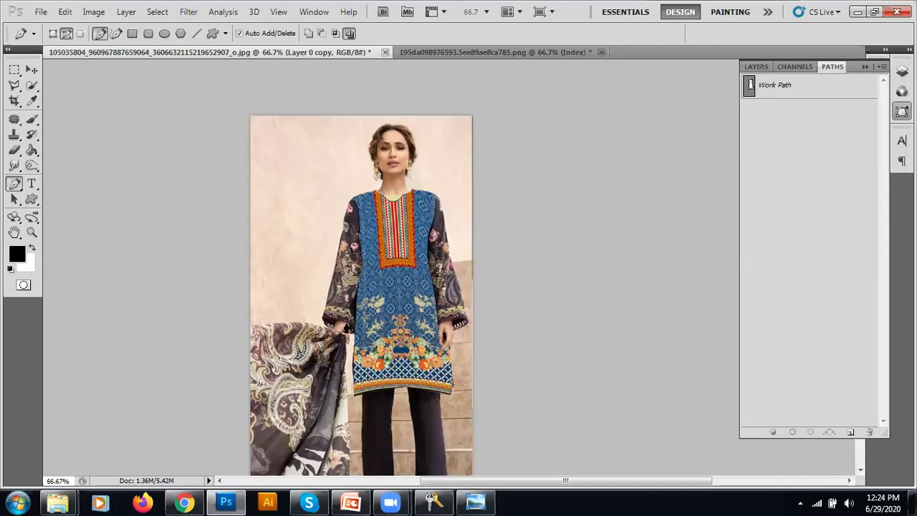
{"action": "key", "text": "ctrl+plus"}
{"action": "key", "text": "ctrl+plus"}
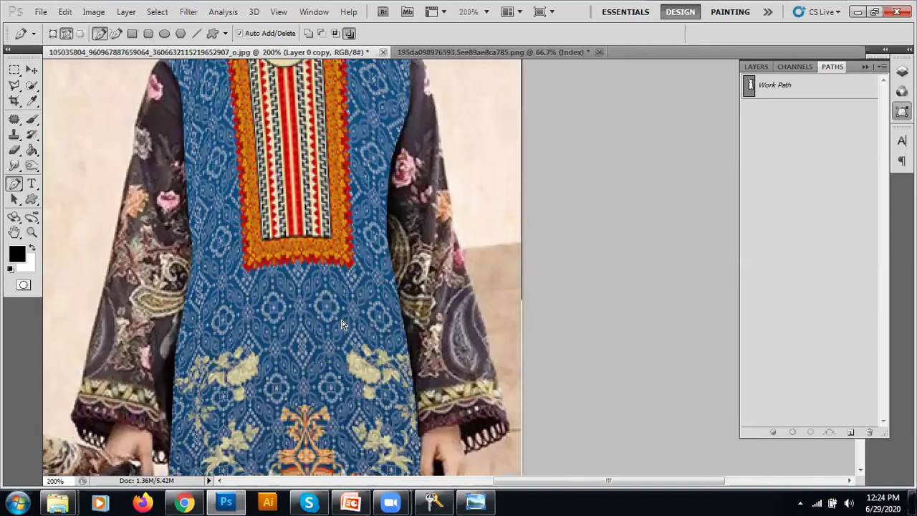
{"action": "left_click_drag", "start_coordinate": [266, 301], "coordinate": [427, 298]}
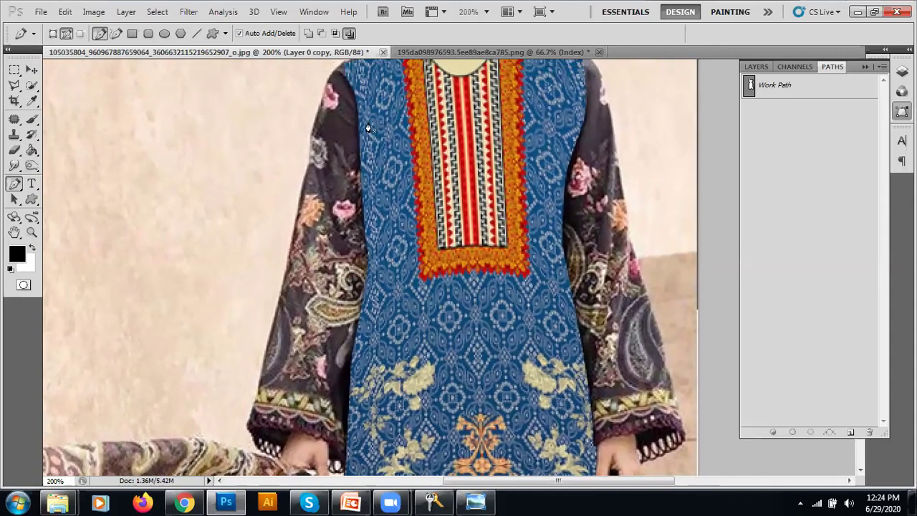
{"action": "left_click", "coordinate": [335, 74]}
{"action": "left_click", "coordinate": [313, 112]}
{"action": "left_click", "coordinate": [311, 132]}
{"action": "left_click_drag", "start_coordinate": [309, 152], "coordinate": [308, 168]}
{"action": "left_click", "coordinate": [301, 192], "text": "ctrl"}
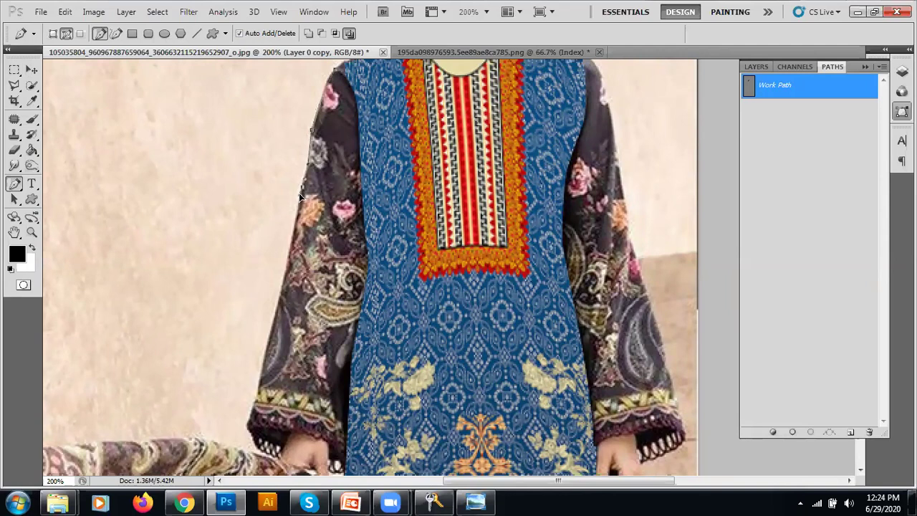
Continue the Pen tool path down the sleeve's outer edge to the cuff and around the wrist opening.
{"action": "scroll", "coordinate": [296, 218], "scroll_direction": "down", "scroll_amount": 2}
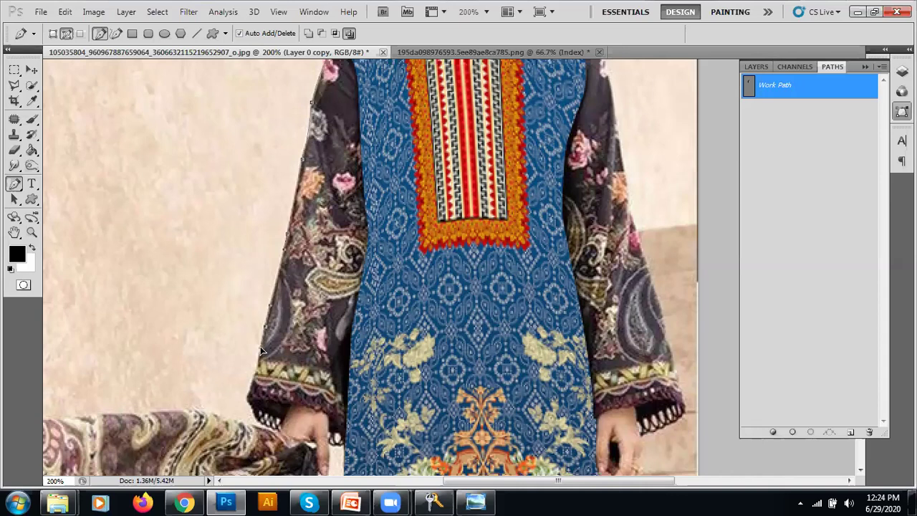
{"action": "scroll", "coordinate": [273, 315], "scroll_direction": "down", "scroll_amount": 1}
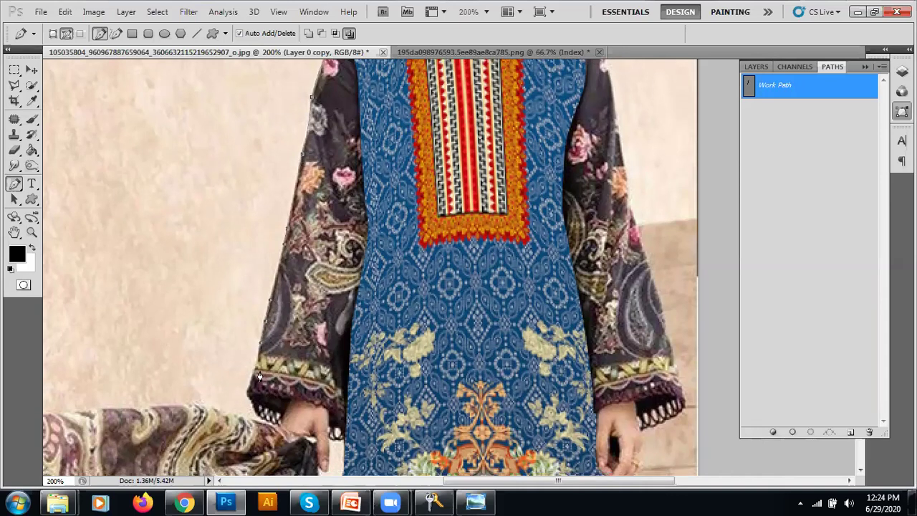
{"action": "left_click", "coordinate": [246, 398]}
{"action": "left_click", "coordinate": [290, 399]}
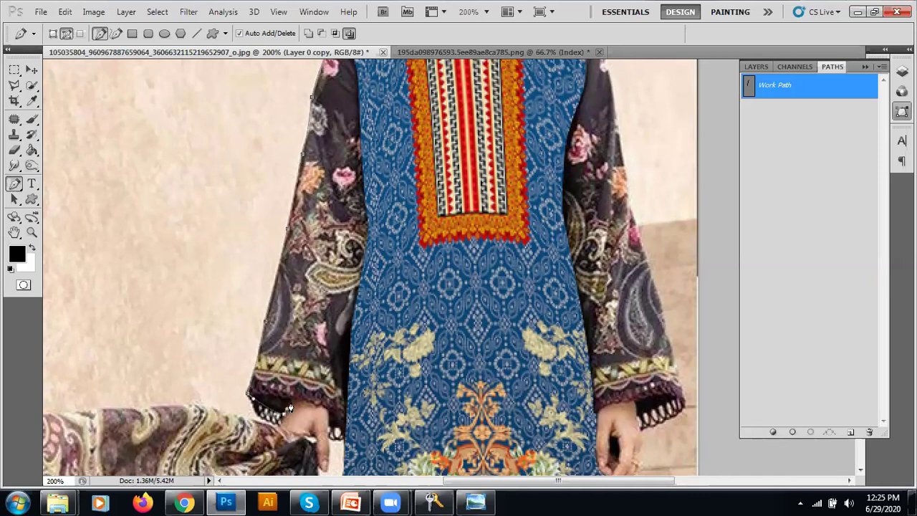
{"action": "left_click", "coordinate": [330, 413]}
{"action": "scroll", "coordinate": [335, 430], "scroll_direction": "down", "scroll_amount": 1}
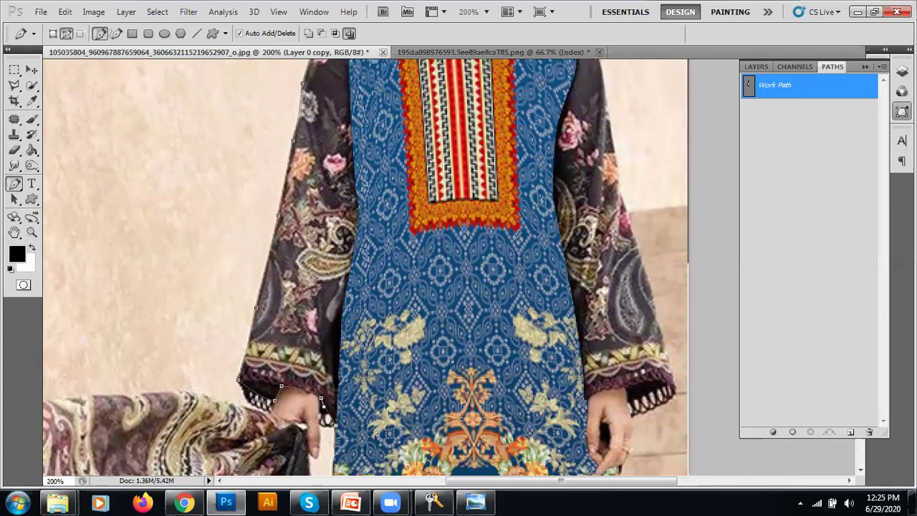
Close the sleeve path up its inner edge, just inside the dress, to the shoulder and load it as a selection.
{"action": "left_click_drag", "start_coordinate": [340, 340], "coordinate": [336, 373]}
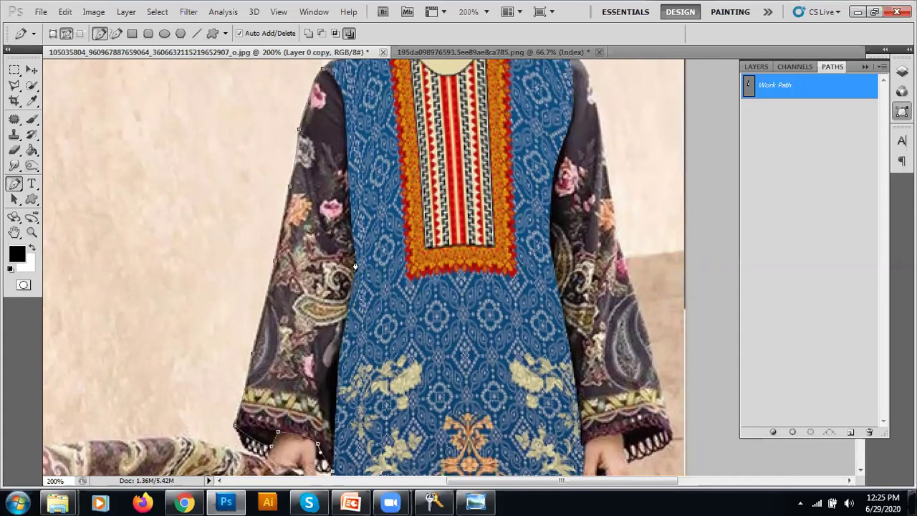
{"action": "scroll", "coordinate": [356, 247], "scroll_direction": "down", "scroll_amount": 3}
{"action": "scroll", "coordinate": [352, 439], "scroll_direction": "down", "scroll_amount": 1}
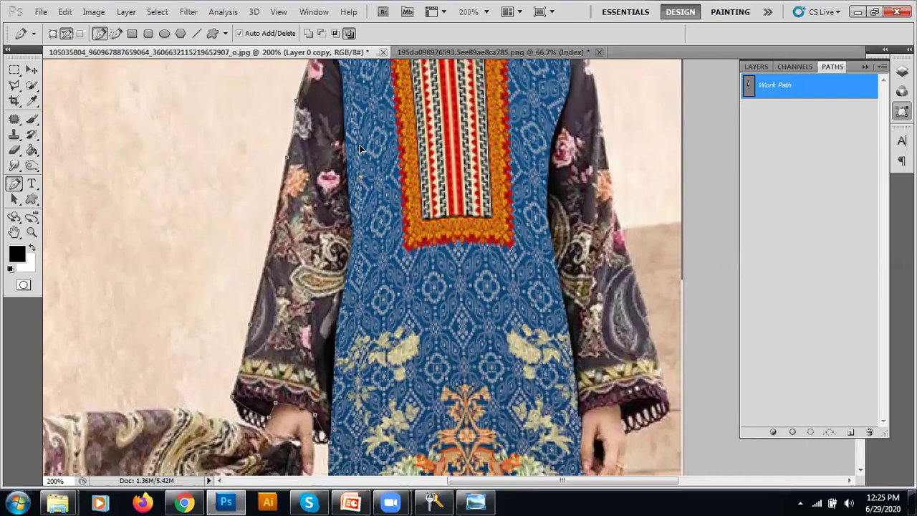
{"action": "scroll", "coordinate": [360, 146], "scroll_direction": "up", "scroll_amount": 5}
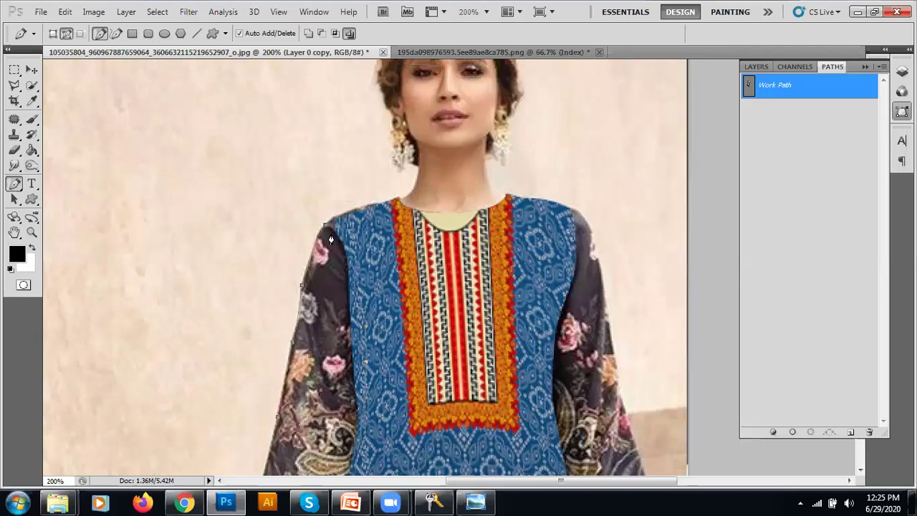
{"action": "left_click", "coordinate": [309, 259]}
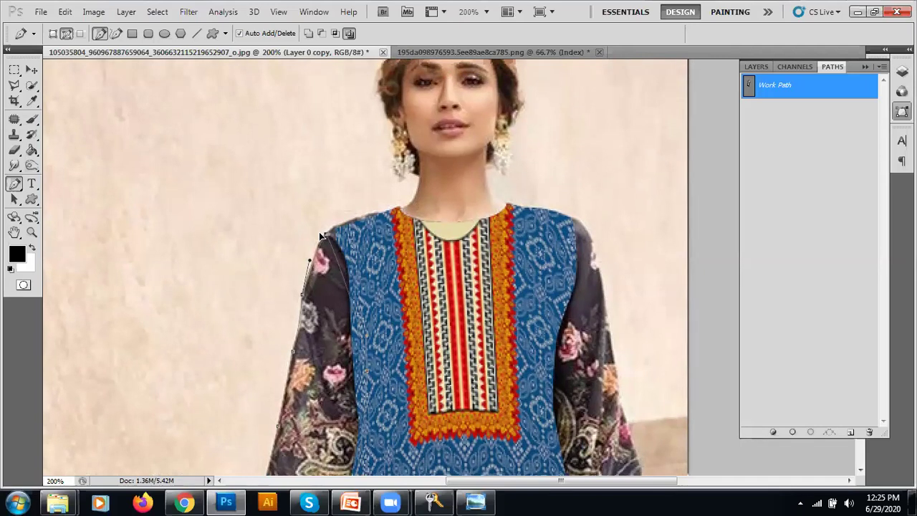
{"action": "key", "text": "ctrl+z"}
{"action": "key", "text": "ctrl+Return"}
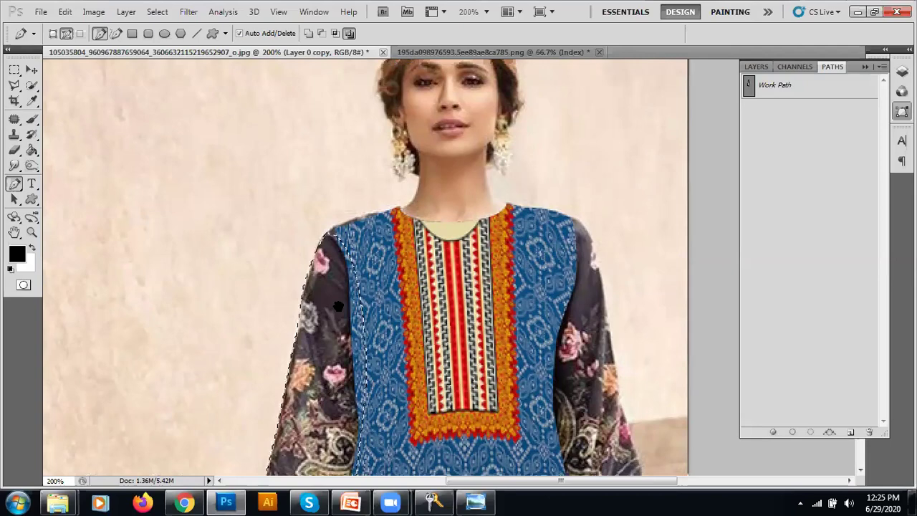
{"action": "left_click_drag", "start_coordinate": [324, 406], "coordinate": [308, 270]}
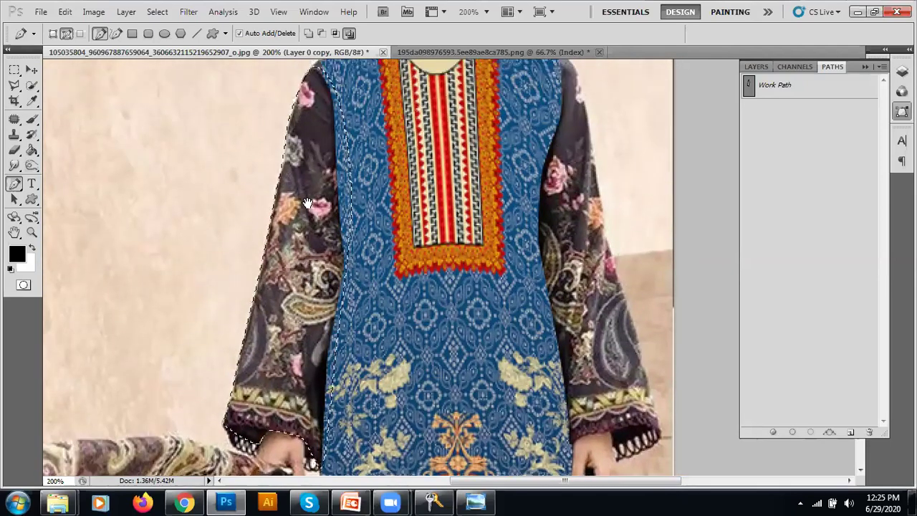
Switch to the pattern image and select a full-height rectangular strip at the outer right edge of the lower trellis-and-floral panel.
{"action": "left_click", "coordinate": [424, 52]}
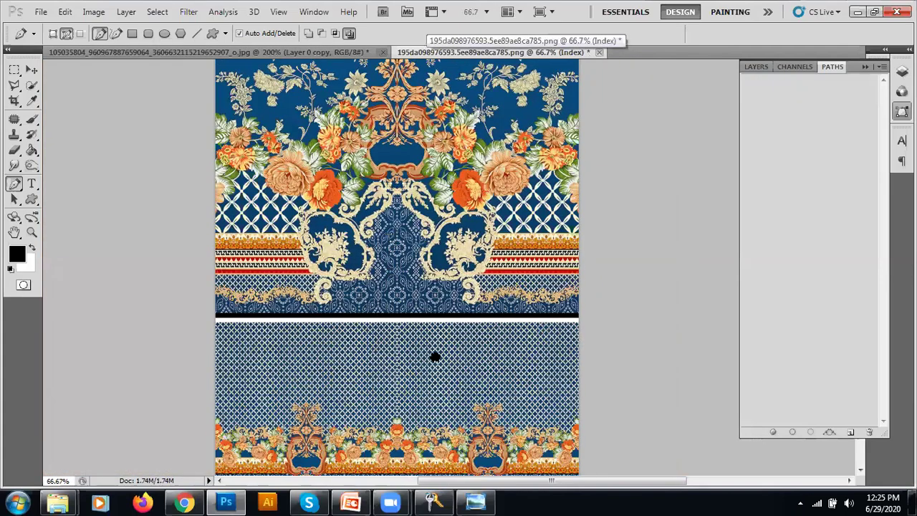
{"action": "scroll", "coordinate": [434, 354], "scroll_direction": "down", "scroll_amount": 3}
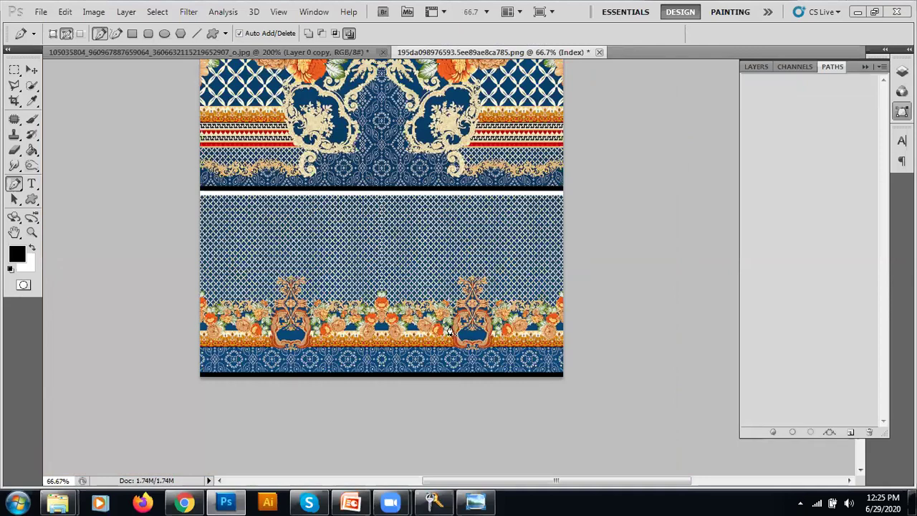
{"action": "left_click", "coordinate": [13, 70]}
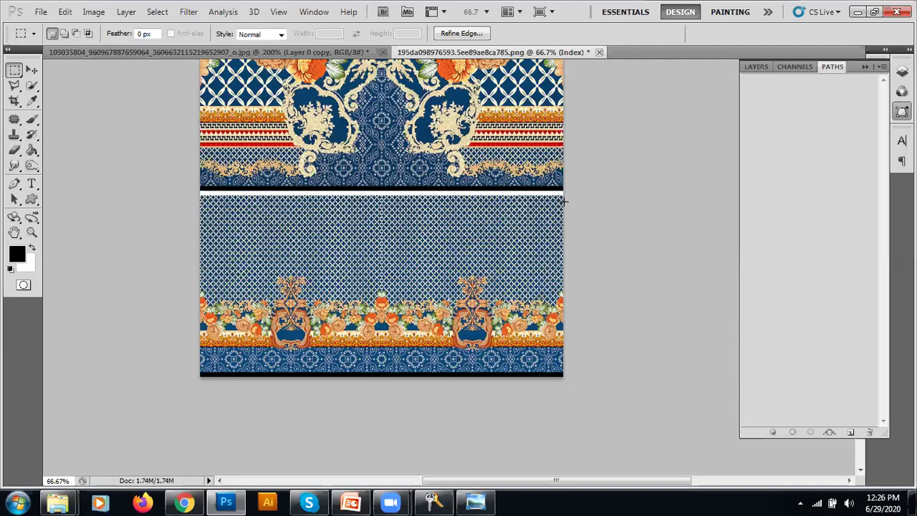
{"action": "left_click_drag", "start_coordinate": [564, 199], "coordinate": [497, 389]}
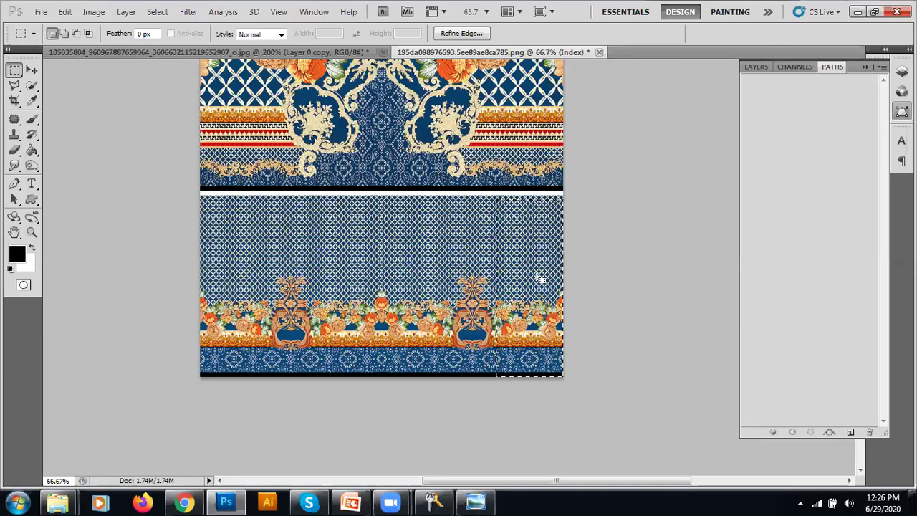
{"action": "left_click", "coordinate": [572, 263]}
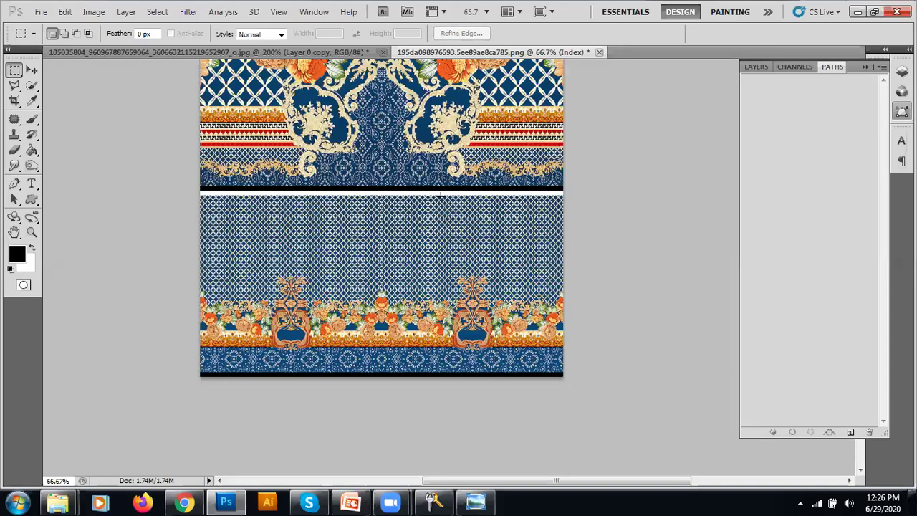
{"action": "left_click_drag", "start_coordinate": [439, 195], "coordinate": [510, 393]}
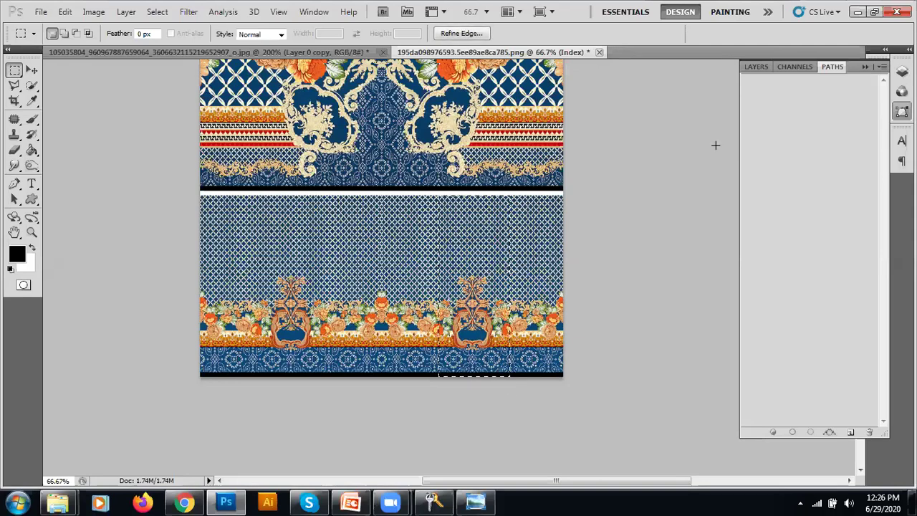
{"action": "key", "text": "ctrl+d"}
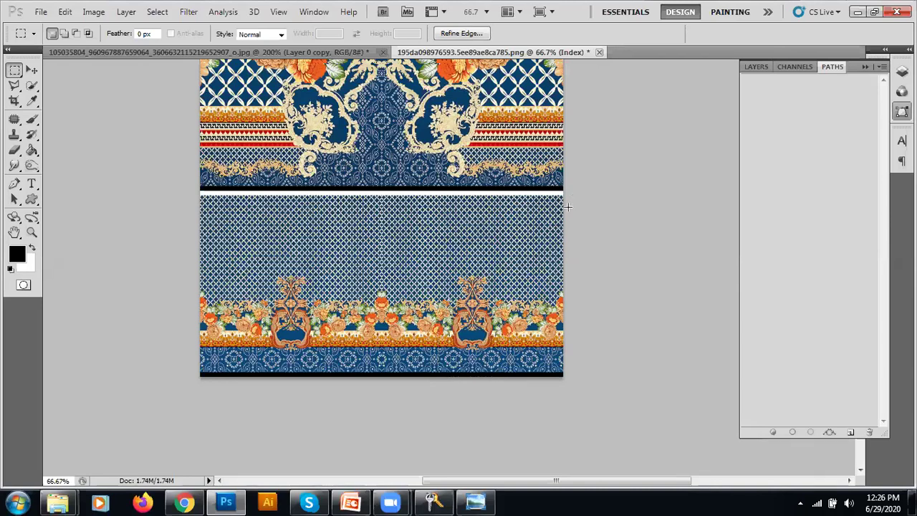
{"action": "left_click", "coordinate": [518, 387]}
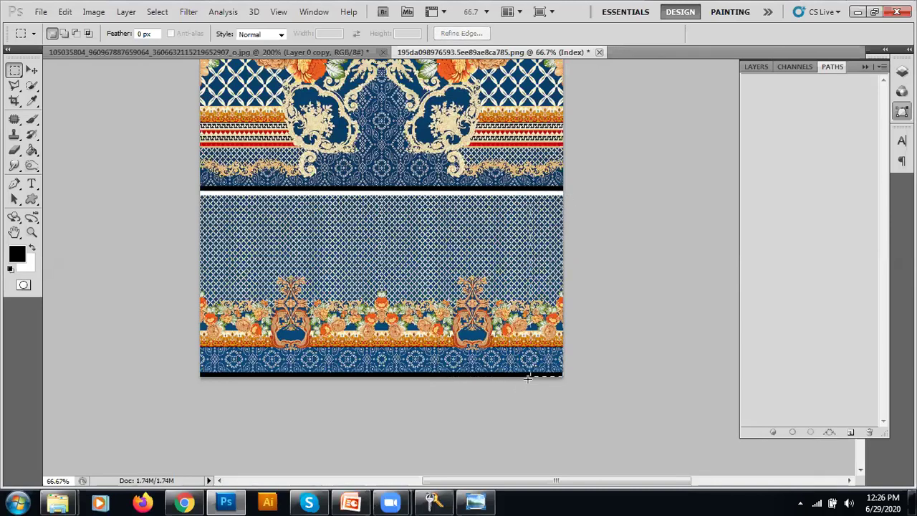
{"action": "left_click_drag", "start_coordinate": [500, 393], "coordinate": [498, 393]}
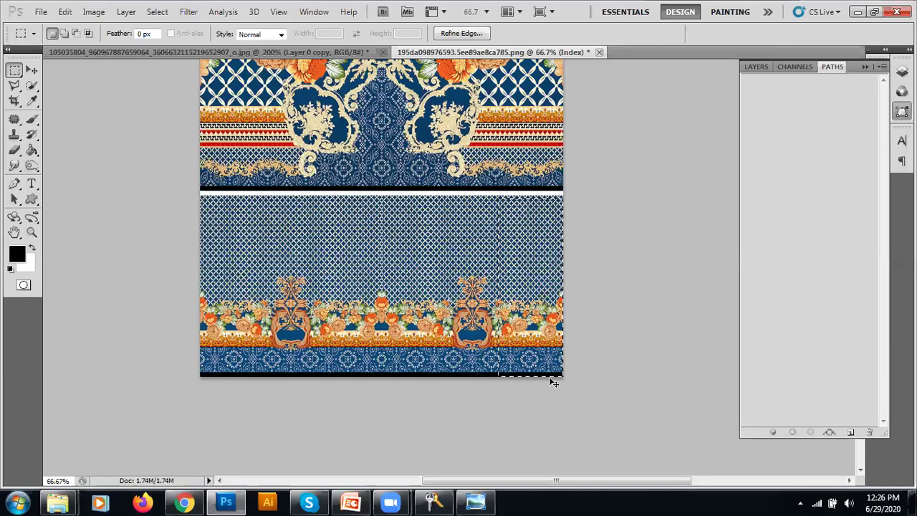
Return to the model photo and copy the selected sleeve from Layer 0 copy onto its own layer.
{"action": "left_click", "coordinate": [324, 53]}
{"action": "left_click", "coordinate": [31, 69]}
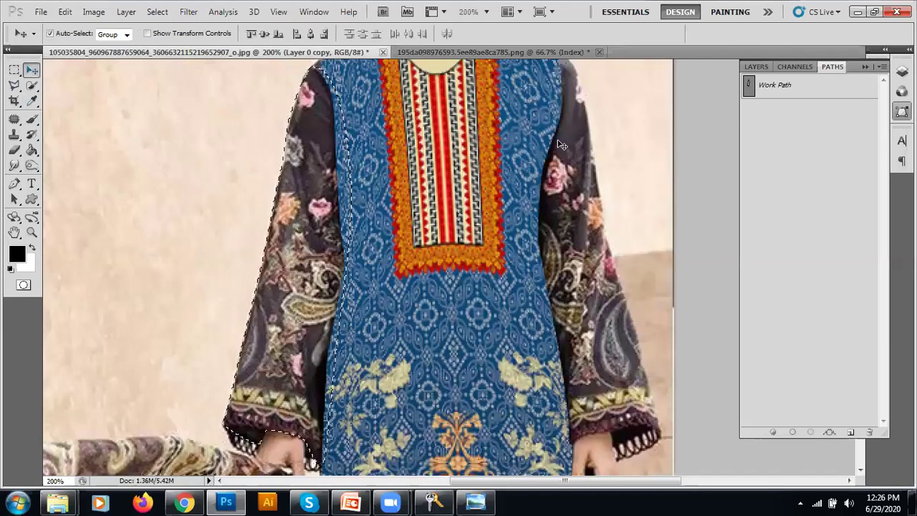
{"action": "left_click", "coordinate": [757, 67]}
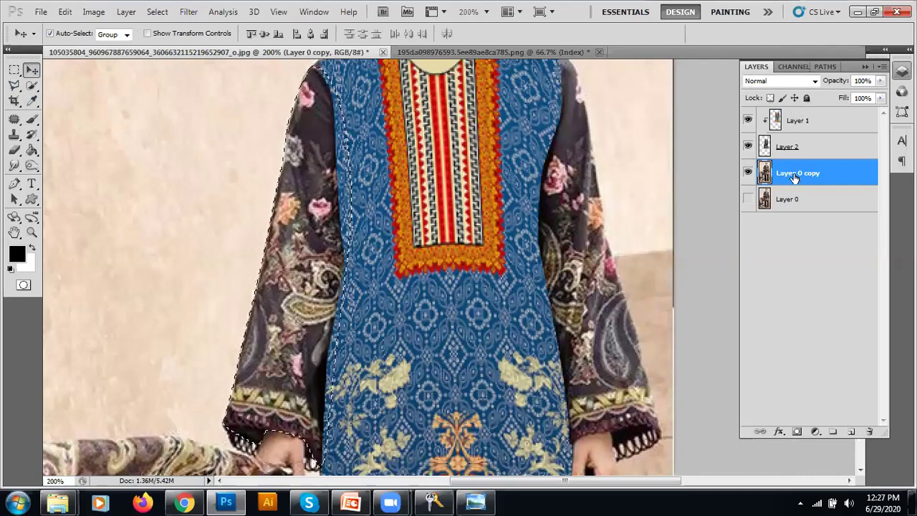
{"action": "key", "text": "ctrl+j"}
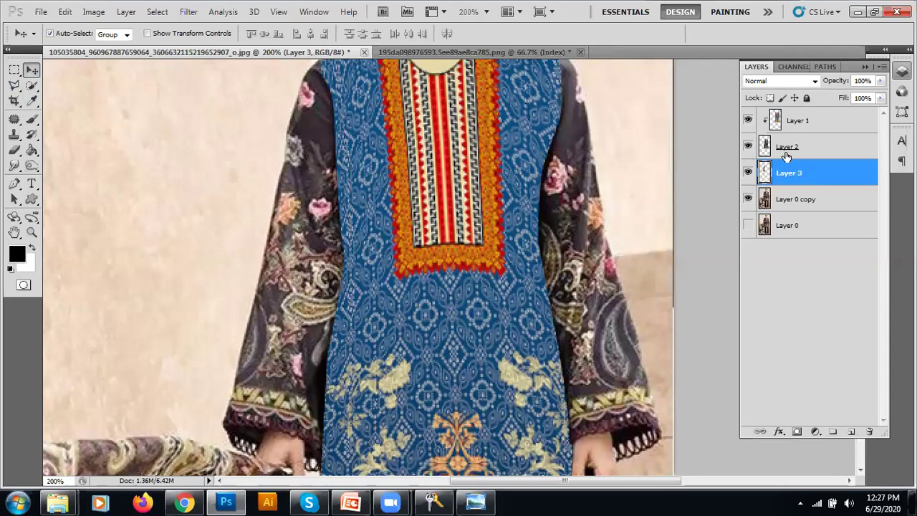
Copy the selected pattern strip, paste it above the sleeve layer in the model photo, and move it over the sleeve.
{"action": "left_click", "coordinate": [437, 57]}
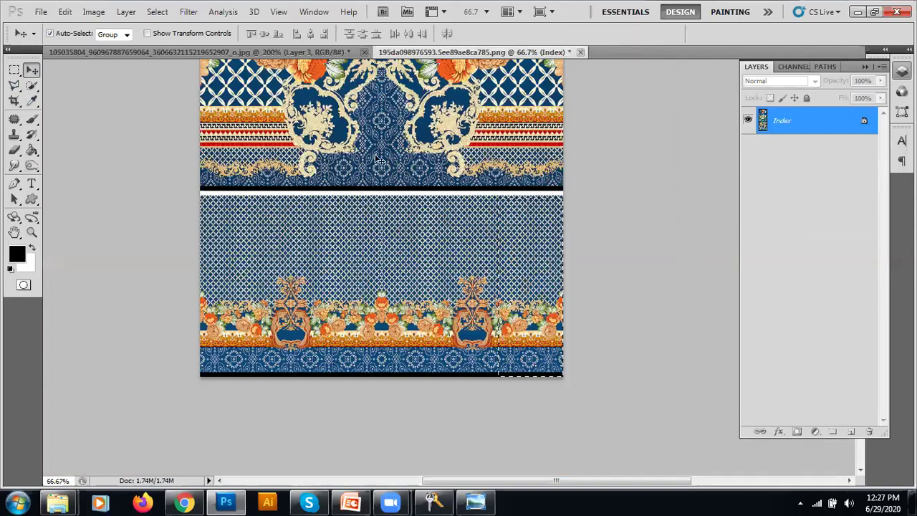
{"action": "left_click", "coordinate": [200, 52]}
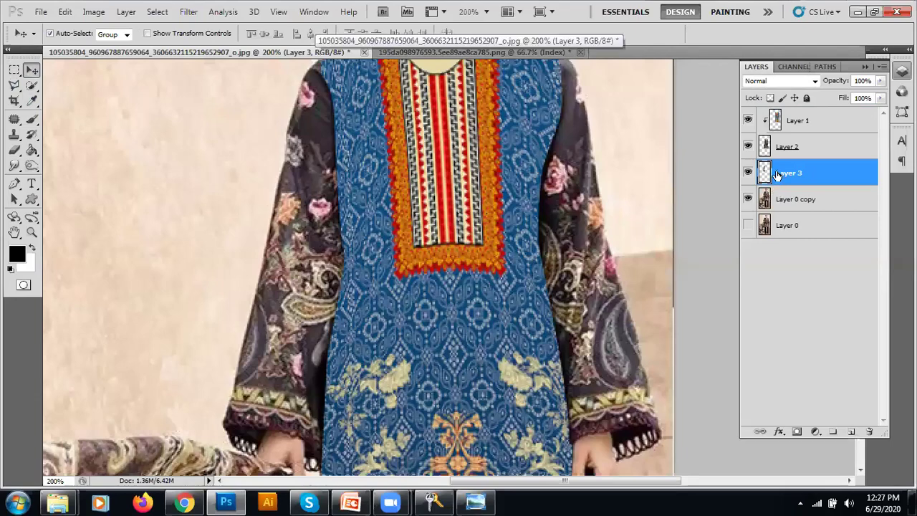
{"action": "key", "text": "ctrl+v"}
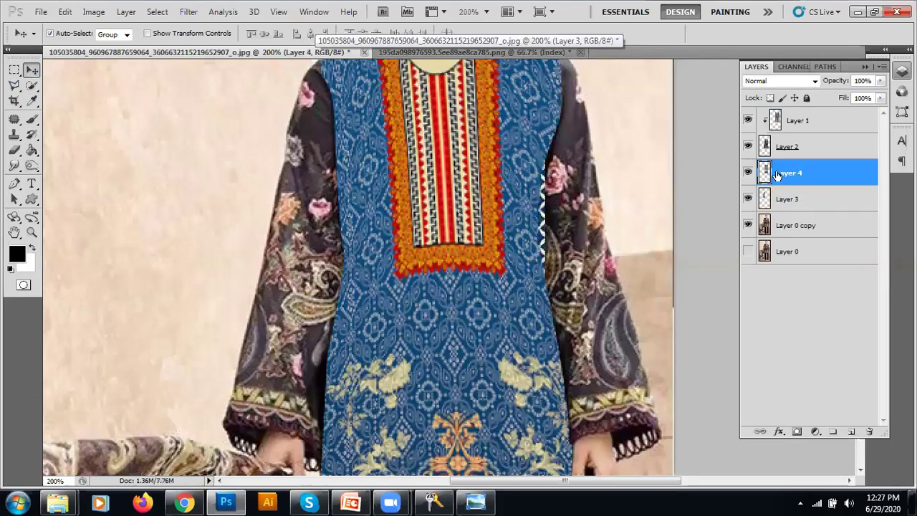
{"action": "left_click_drag", "start_coordinate": [542, 241], "coordinate": [409, 266]}
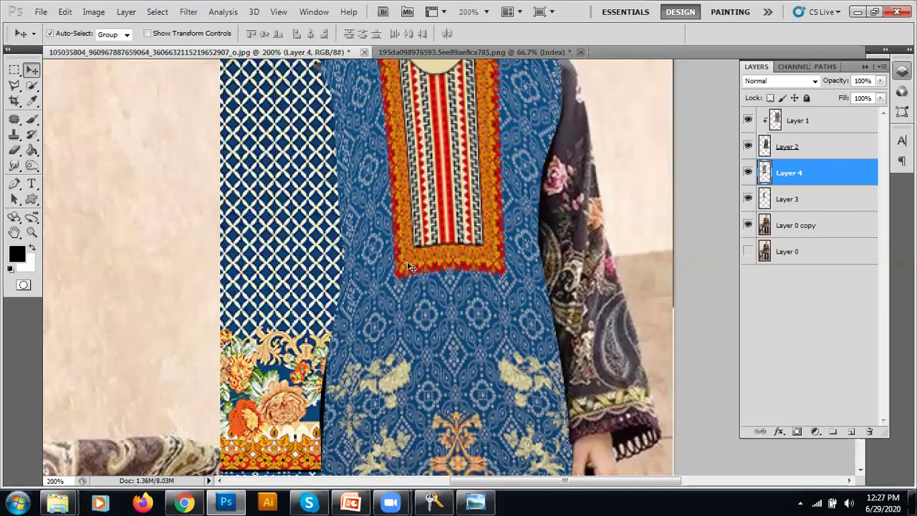
Scale the pasted pattern to 69.43%, rotate it 10.46° to follow the sleeve, and apply the transform.
{"action": "key", "text": "ctrl+minus"}
{"action": "key", "text": "ctrl+plus"}
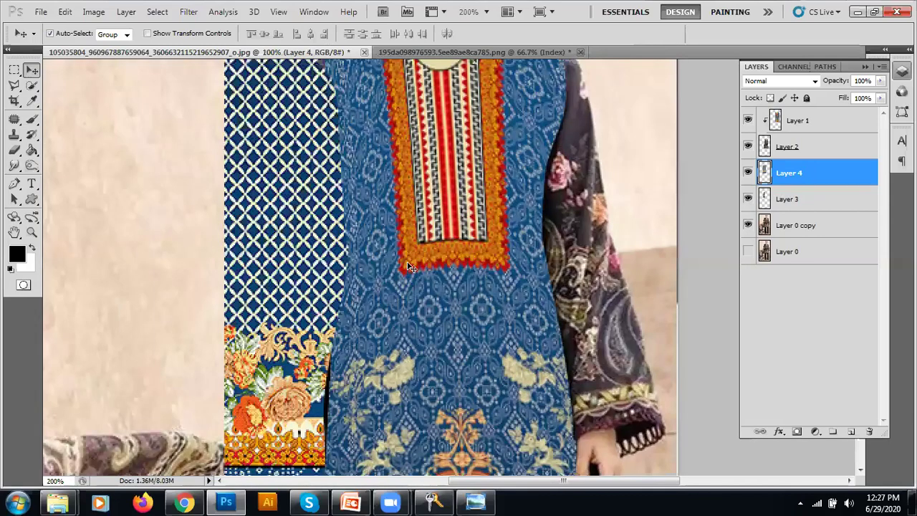
{"action": "key", "text": "ctrl+minus"}
{"action": "key", "text": "ctrl+t"}
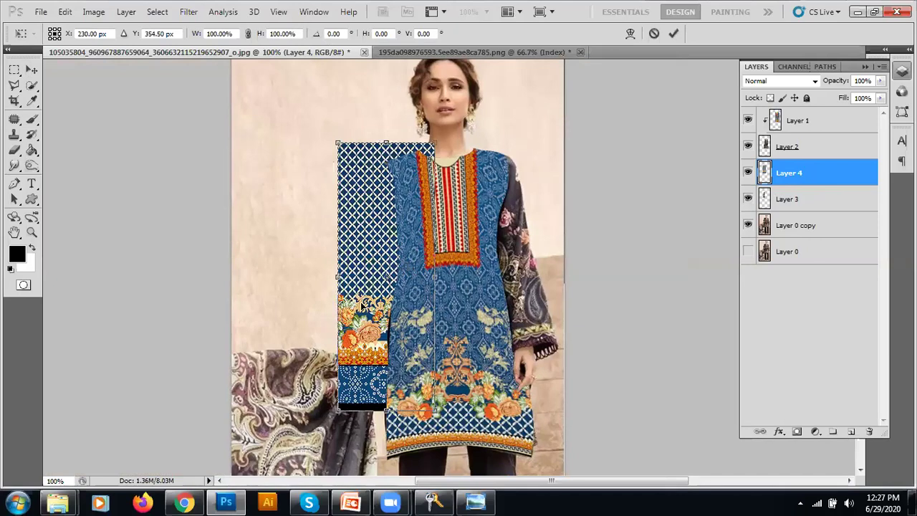
{"action": "left_click_drag", "start_coordinate": [435, 415], "coordinate": [389, 357]}
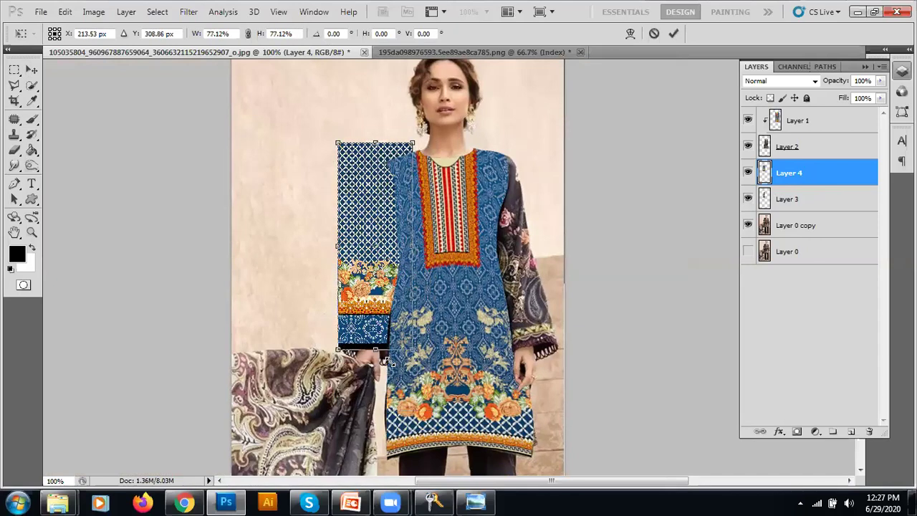
{"action": "left_click_drag", "start_coordinate": [338, 144], "coordinate": [344, 162]}
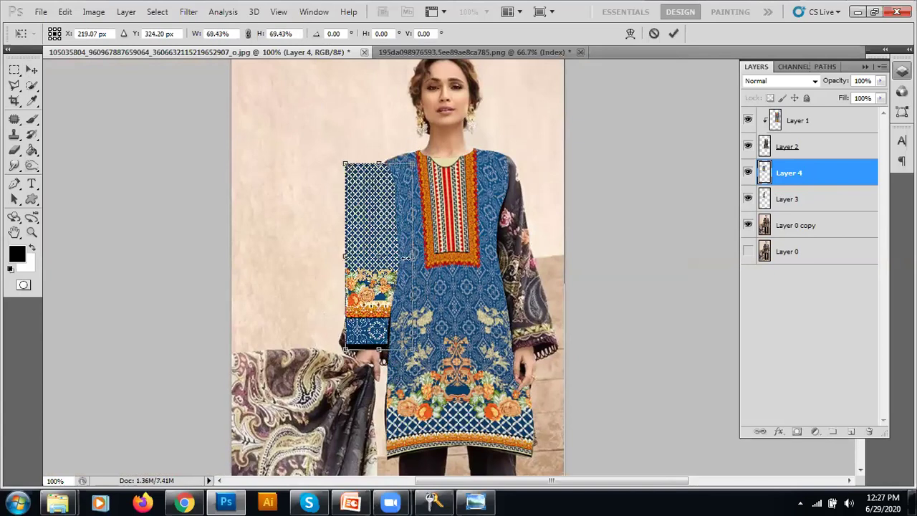
{"action": "left_click_drag", "start_coordinate": [415, 364], "coordinate": [398, 366]}
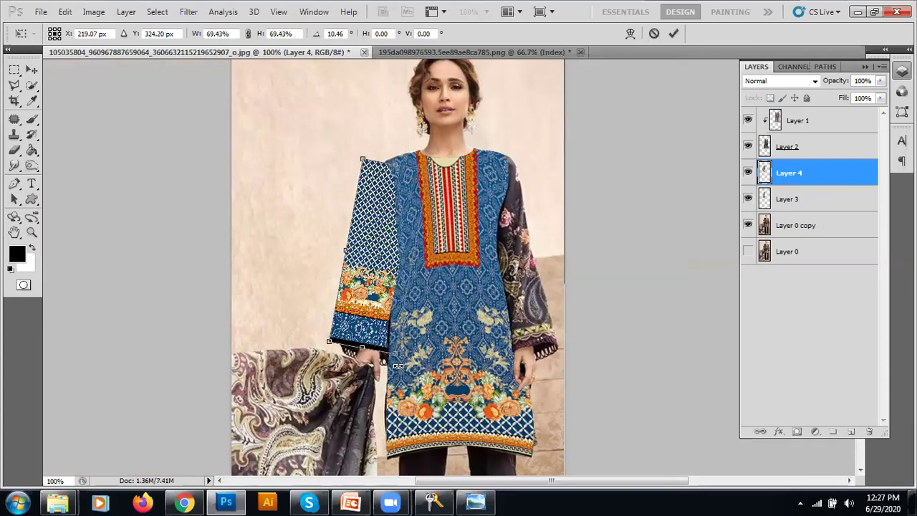
{"action": "left_click_drag", "start_coordinate": [361, 248], "coordinate": [363, 241]}
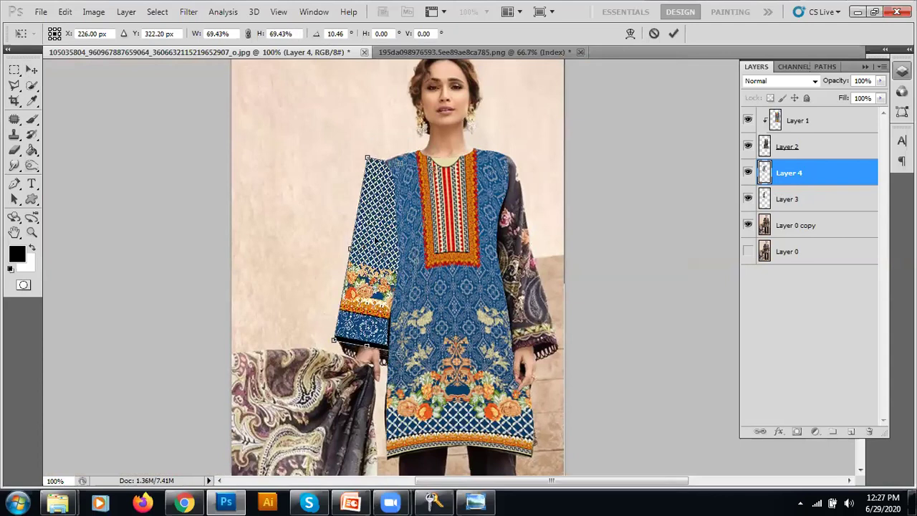
{"action": "key", "text": "Return"}
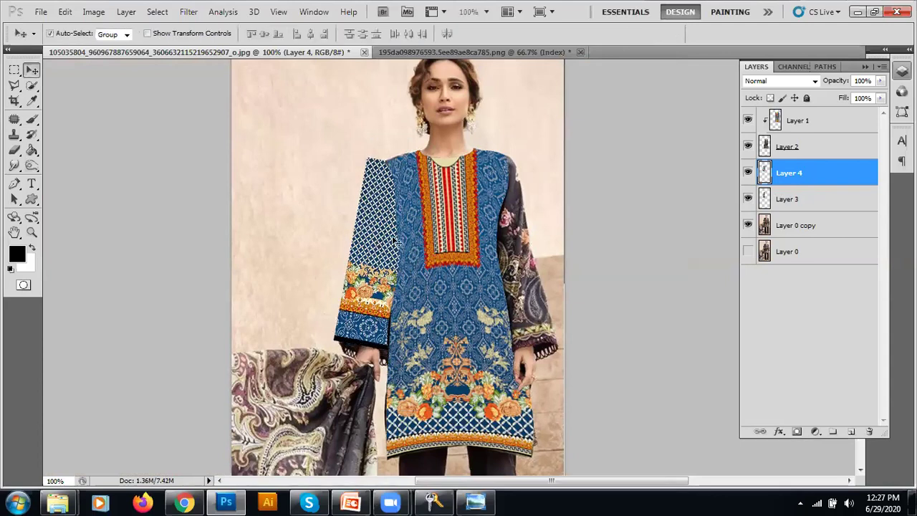
Clip the pattern layer to the sleeve layer and warp its upper outer edge inward along the shoulder and upper sleeve.
{"action": "right_click", "coordinate": [791, 177]}
{"action": "left_click", "coordinate": [725, 326]}
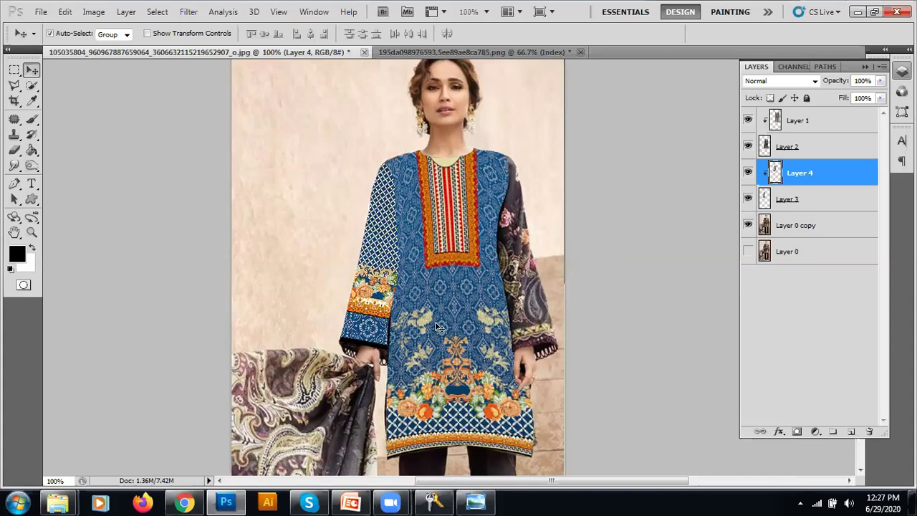
{"action": "key", "text": "ctrl+t"}
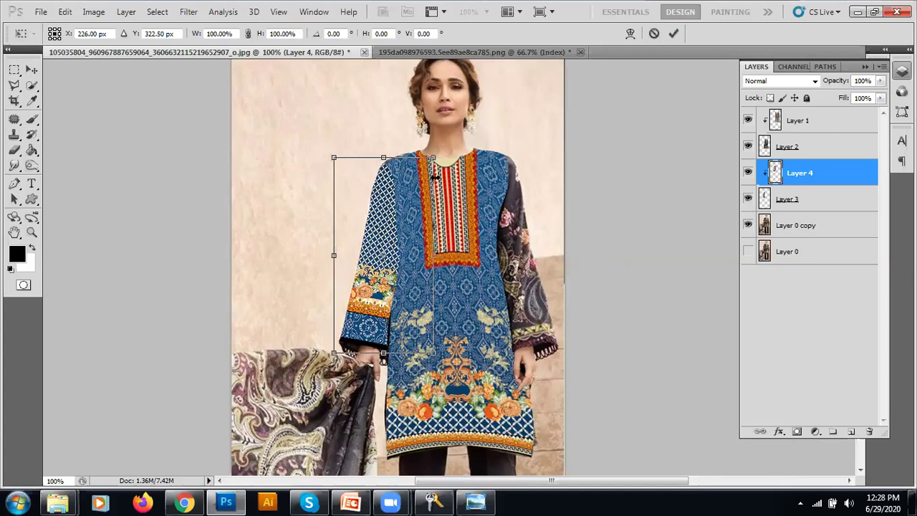
{"action": "right_click", "coordinate": [379, 257]}
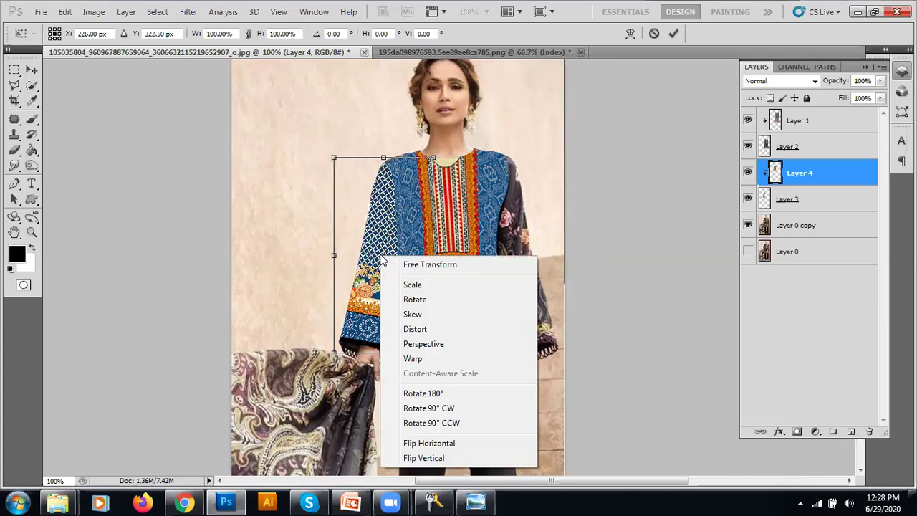
{"action": "left_click", "coordinate": [412, 362]}
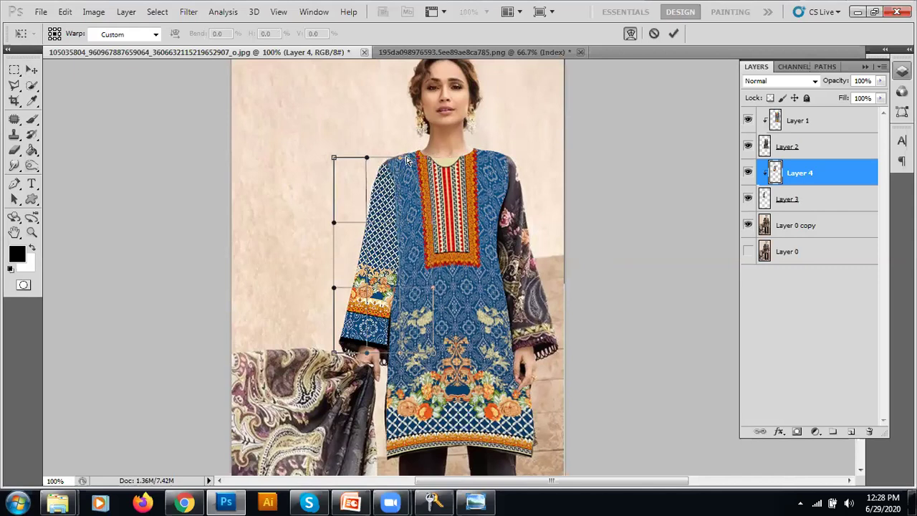
{"action": "left_click_drag", "start_coordinate": [334, 158], "coordinate": [376, 157]}
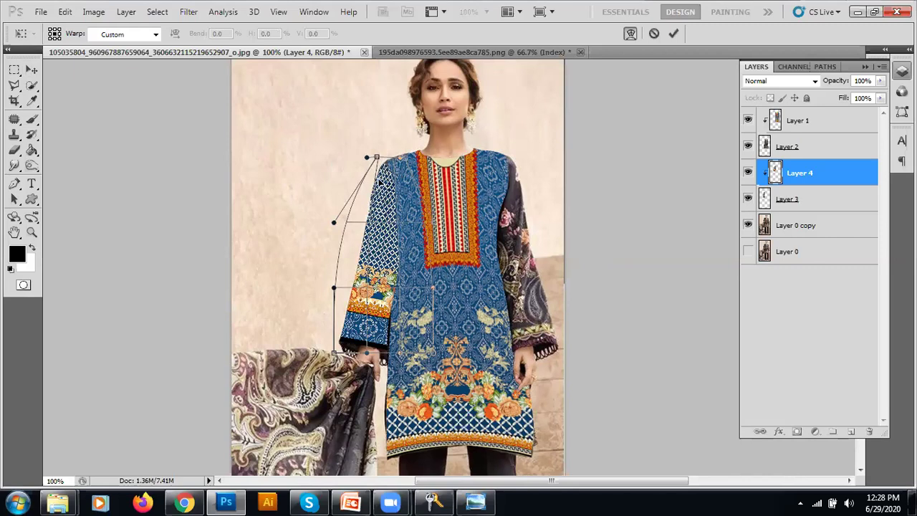
{"action": "left_click_drag", "start_coordinate": [334, 225], "coordinate": [365, 224]}
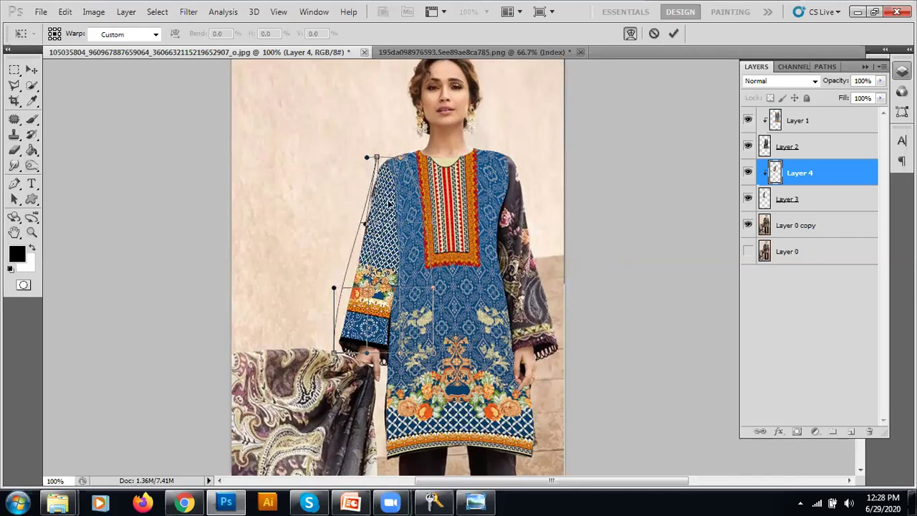
Warp the pattern's inner area and lower outer edge to follow the sleeve's flare, and apply the warp.
{"action": "left_click_drag", "start_coordinate": [433, 290], "coordinate": [395, 293]}
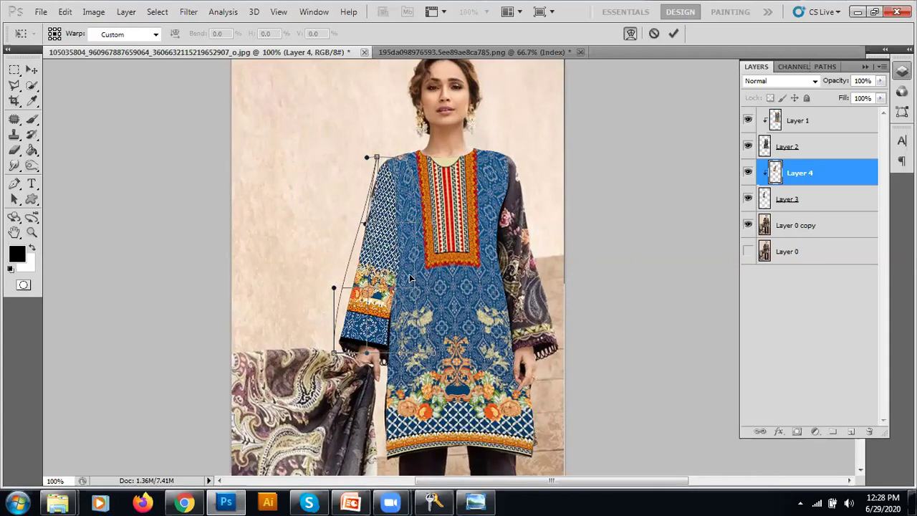
{"action": "left_click_drag", "start_coordinate": [409, 272], "coordinate": [407, 358]}
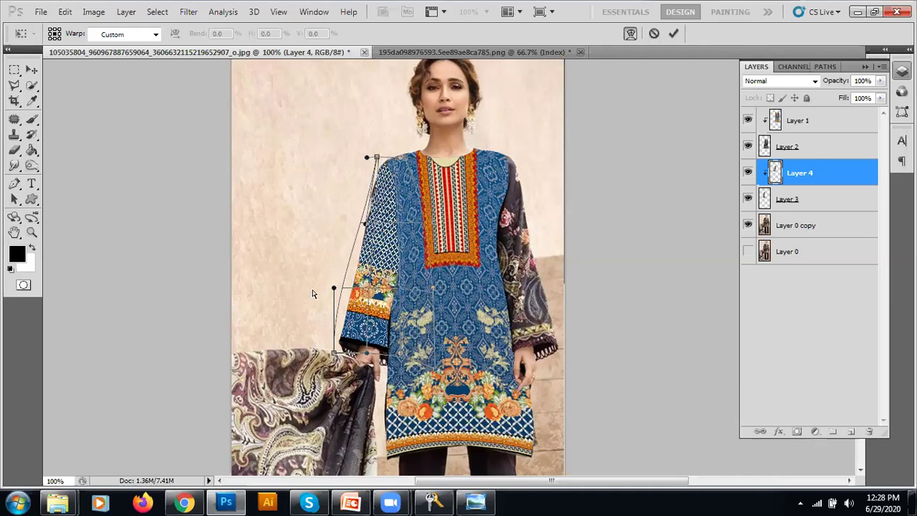
{"action": "left_click_drag", "start_coordinate": [333, 292], "coordinate": [340, 290]}
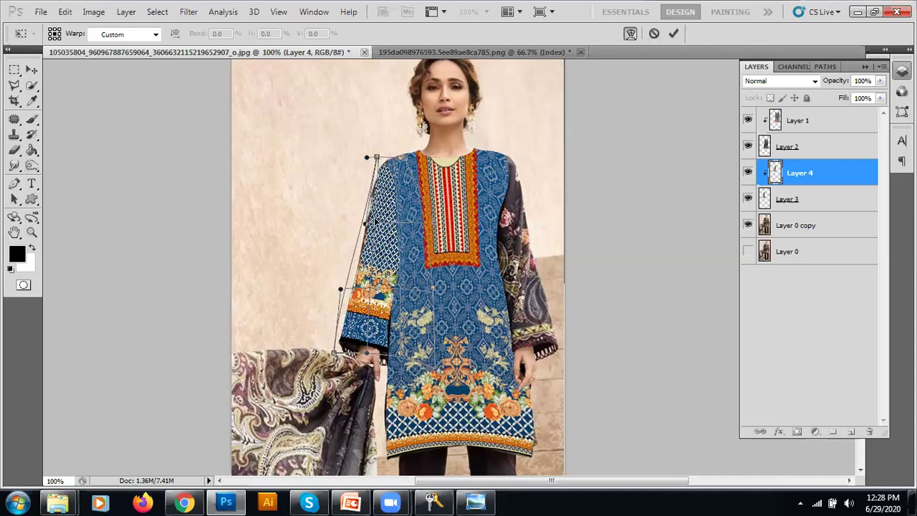
{"action": "left_click_drag", "start_coordinate": [365, 225], "coordinate": [361, 222]}
{"action": "mouse_move", "coordinate": [381, 271]}
{"action": "left_mouse_down"}
{"action": "mouse_move", "coordinate": [362, 266]}
{"action": "mouse_move", "coordinate": [369, 297]}
{"action": "mouse_move", "coordinate": [377, 254]}
{"action": "mouse_move", "coordinate": [359, 274]}
{"action": "mouse_move", "coordinate": [372, 266]}
{"action": "left_mouse_up"}
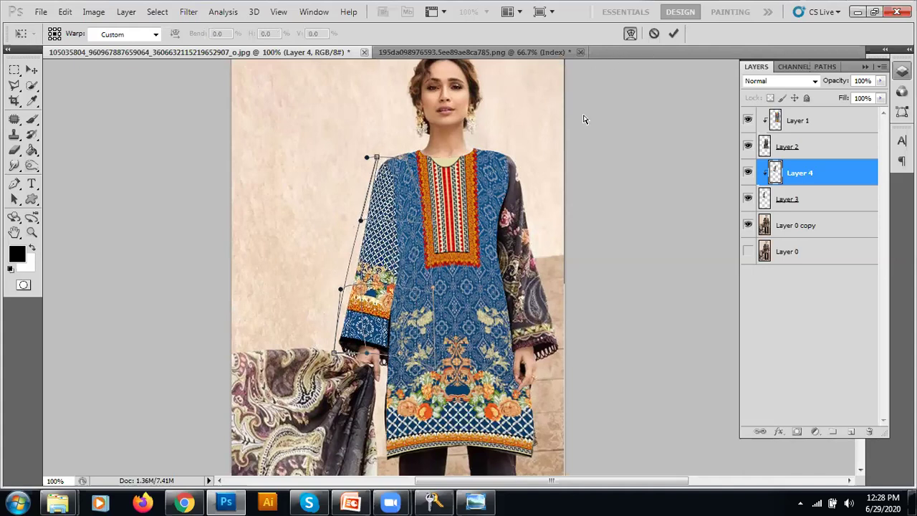
{"action": "left_click", "coordinate": [673, 33]}
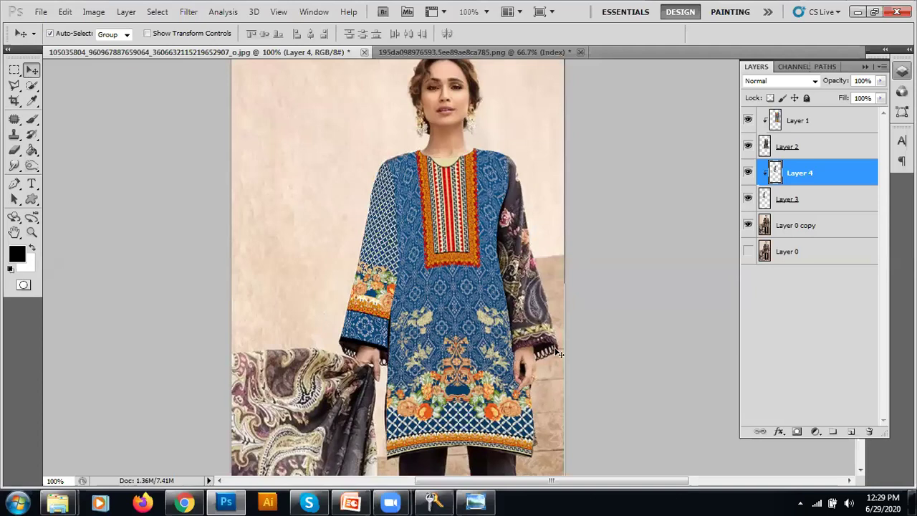
Start a Pen tool path at the cuff of the unpatterned sleeve and trace its inner edge up toward the shoulder.
{"action": "key", "text": "p"}
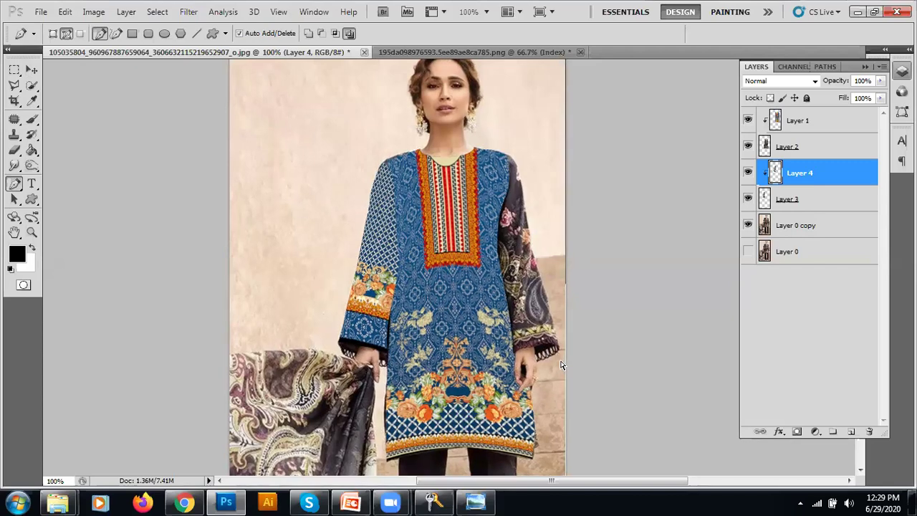
{"action": "key", "text": "ctrl+plus"}
{"action": "left_click_drag", "start_coordinate": [560, 368], "coordinate": [326, 274]}
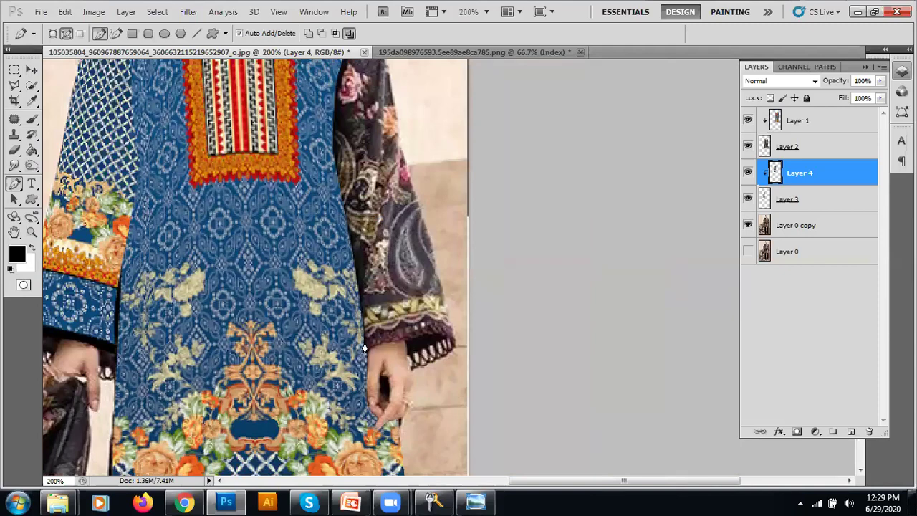
{"action": "scroll", "coordinate": [367, 324], "scroll_direction": "up", "scroll_amount": 2}
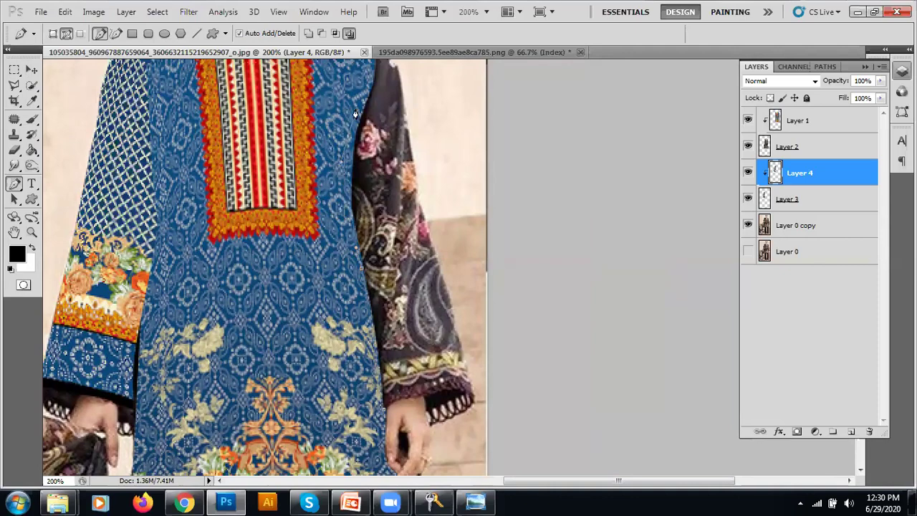
{"action": "left_click_drag", "start_coordinate": [357, 96], "coordinate": [351, 202]}
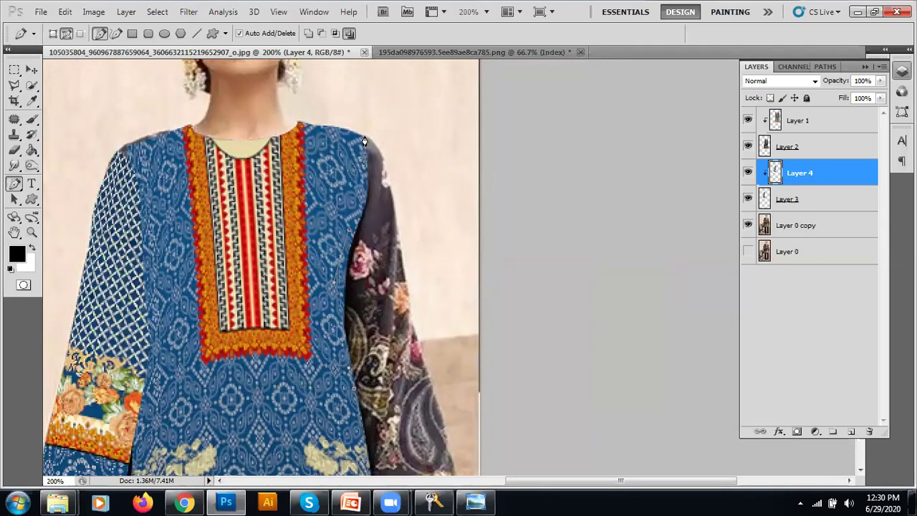
Continue the path over the shoulder and down the outer edge of the unpatterned sleeve to below the elbow.
{"action": "left_click", "coordinate": [368, 129]}
{"action": "left_click", "coordinate": [374, 139]}
{"action": "left_click", "coordinate": [385, 171]}
{"action": "left_click", "coordinate": [390, 183]}
{"action": "left_click_drag", "start_coordinate": [394, 196], "coordinate": [382, 158]}
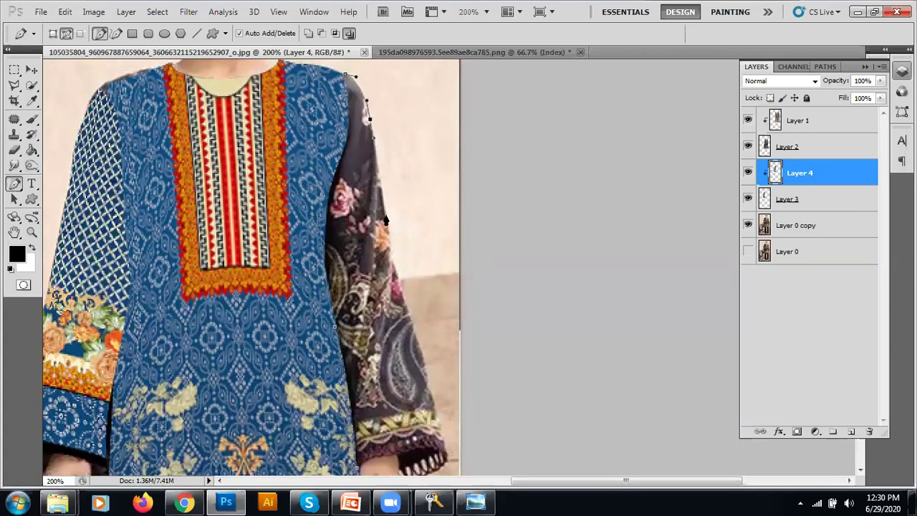
{"action": "left_click_drag", "start_coordinate": [387, 217], "coordinate": [393, 235]}
{"action": "left_click_drag", "start_coordinate": [403, 278], "coordinate": [394, 235]}
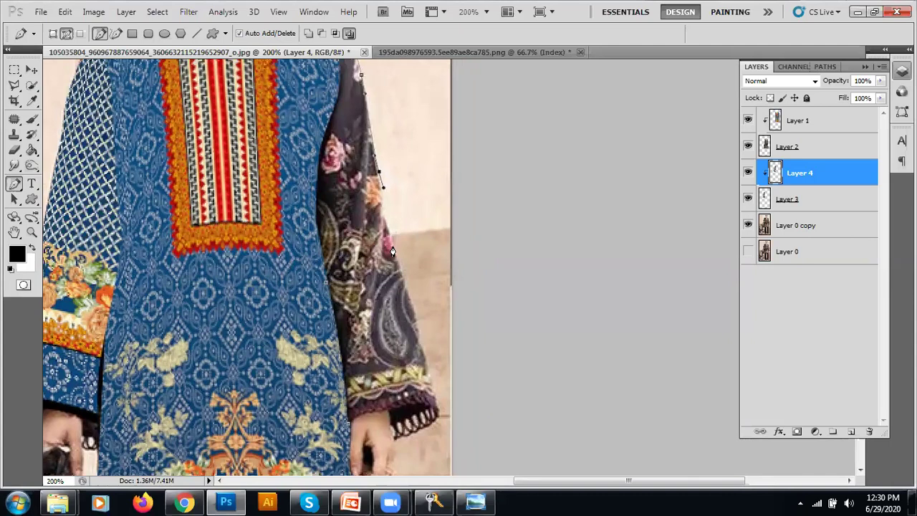
{"action": "left_click_drag", "start_coordinate": [393, 247], "coordinate": [401, 270]}
Trace the lower sleeve and around its fringed cuff, close the path, and convert it to a selection.
{"action": "scroll", "coordinate": [382, 204], "scroll_direction": "down", "scroll_amount": 3}
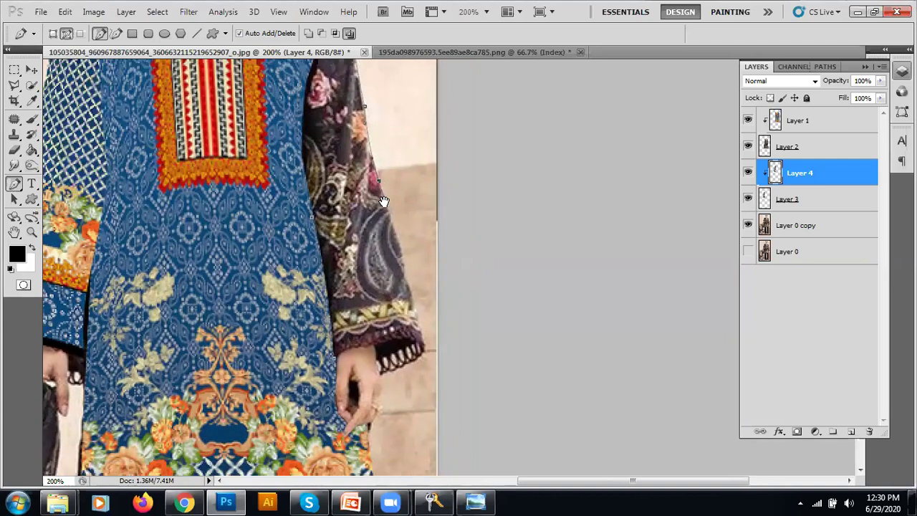
{"action": "left_click_drag", "start_coordinate": [409, 292], "coordinate": [412, 307]}
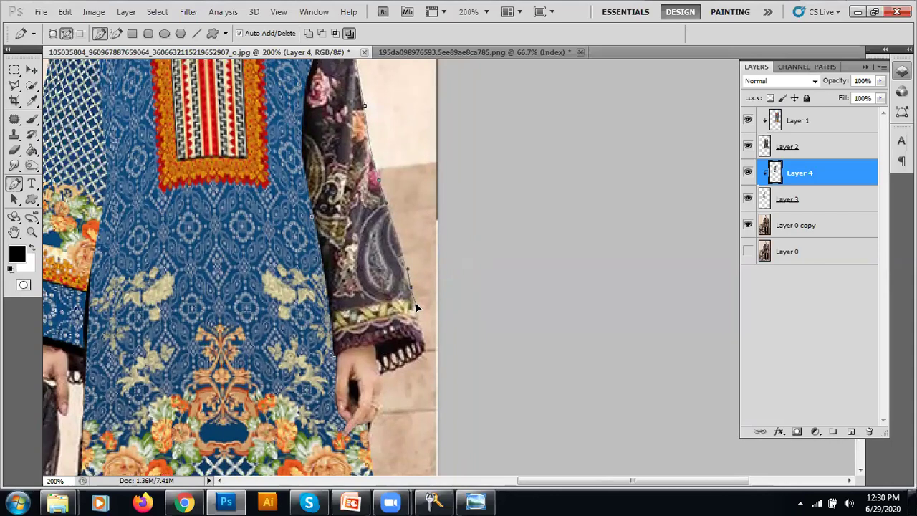
{"action": "left_click_drag", "start_coordinate": [418, 320], "coordinate": [380, 260]}
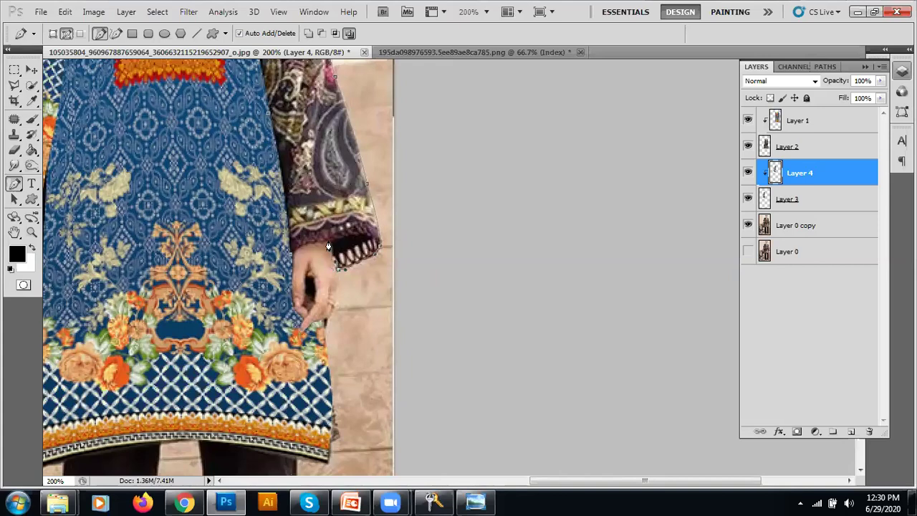
{"action": "scroll", "coordinate": [326, 246], "scroll_direction": "left", "scroll_amount": 2}
{"action": "scroll", "coordinate": [326, 247], "scroll_direction": "down", "scroll_amount": 1}
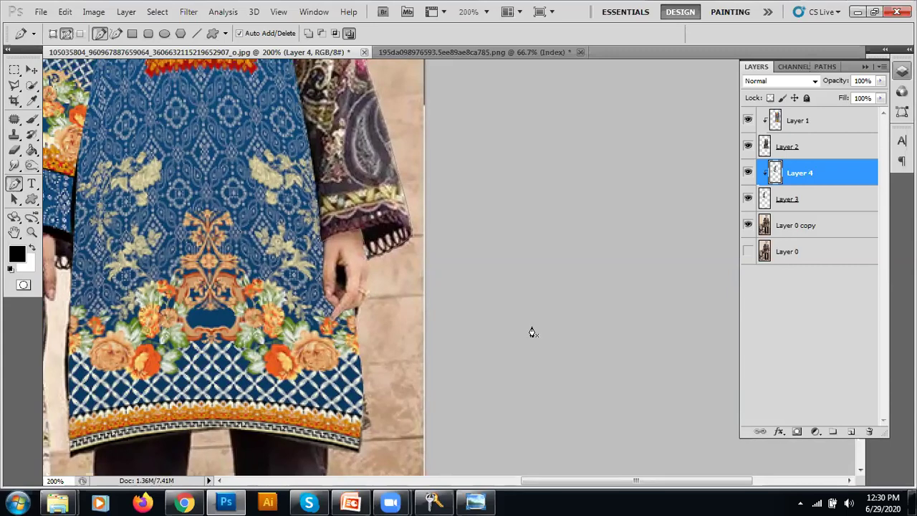
{"action": "scroll", "coordinate": [398, 265], "scroll_direction": "up", "scroll_amount": 5}
{"action": "scroll", "coordinate": [412, 276], "scroll_direction": "left", "scroll_amount": 1}
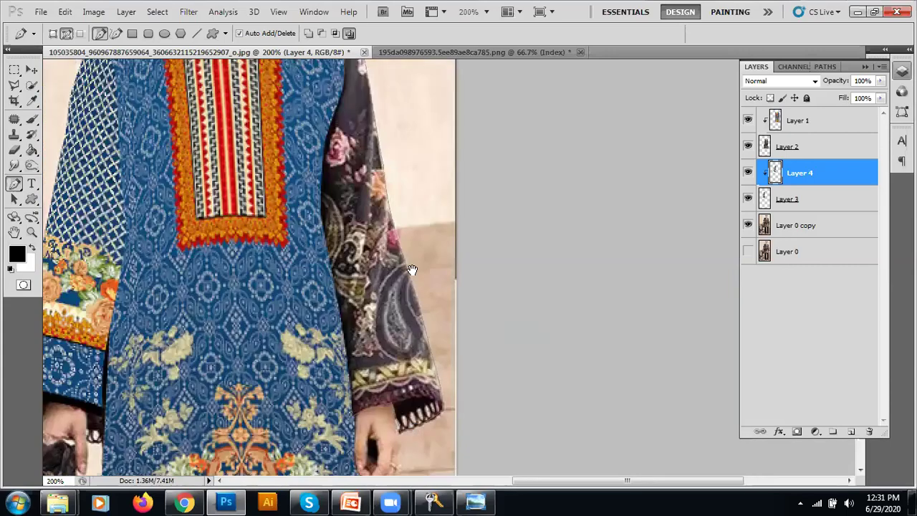
{"action": "key", "text": "ctrl+Return"}
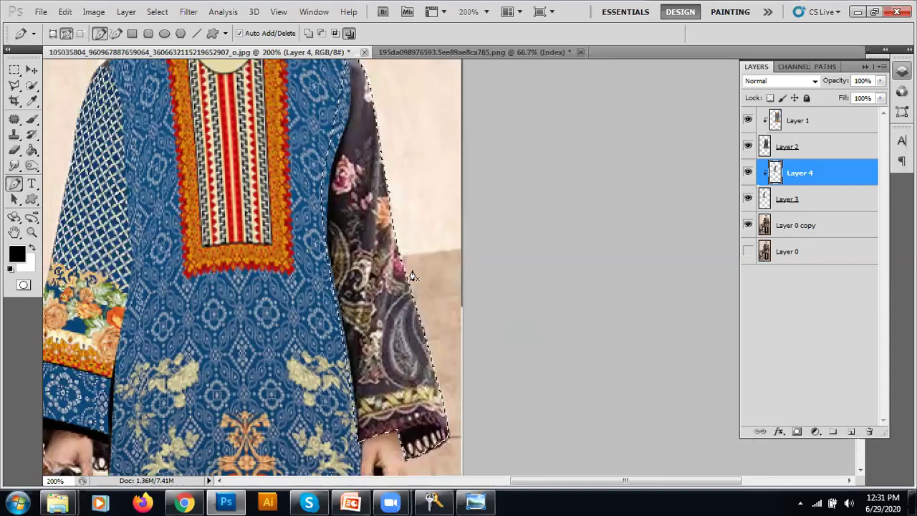
Copy the selected sleeve from Layer 0 copy onto its own layer.
{"action": "left_click", "coordinate": [787, 229]}
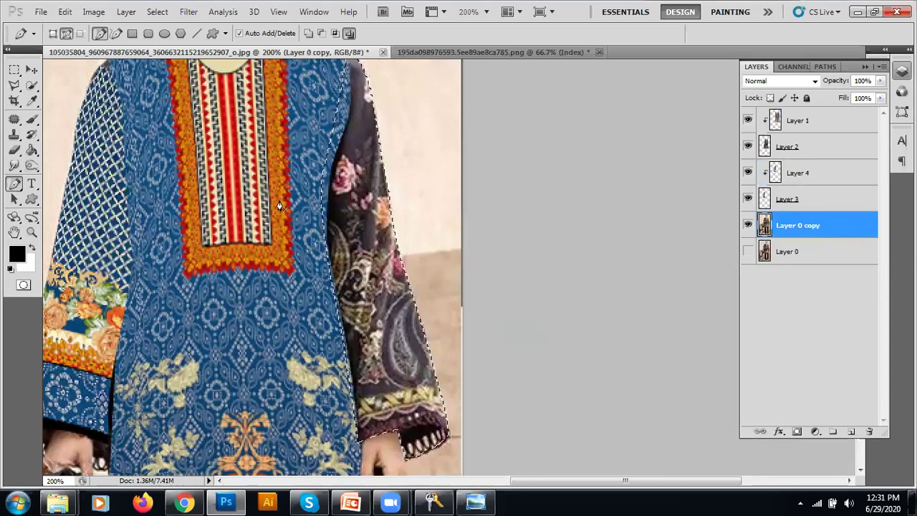
{"action": "left_click", "coordinate": [32, 69]}
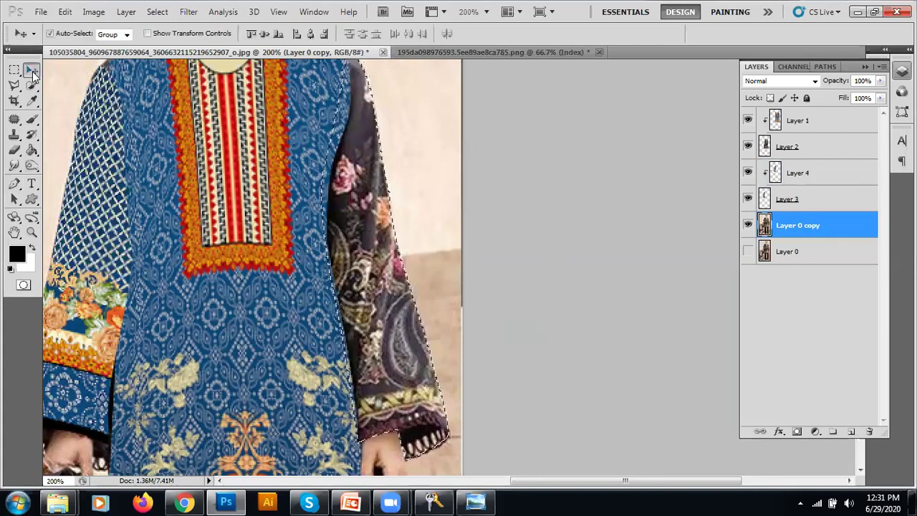
{"action": "right_click", "coordinate": [336, 202]}
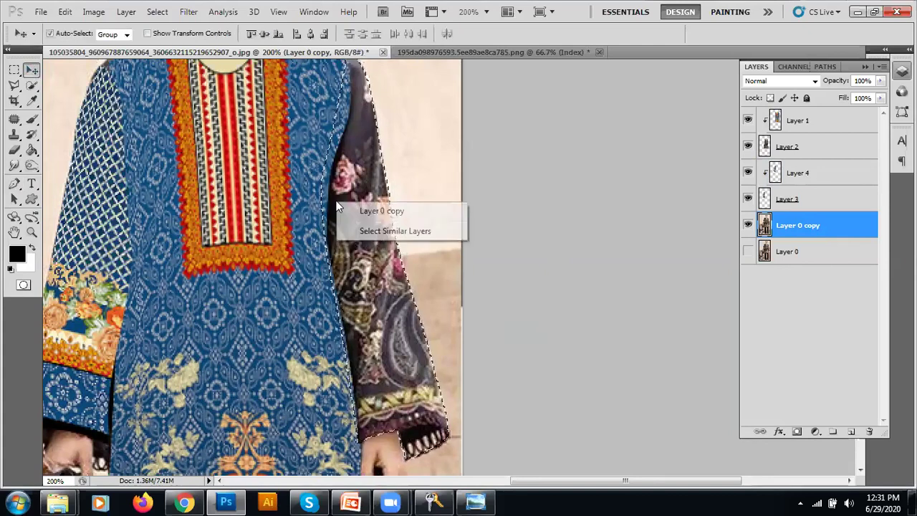
{"action": "left_click", "coordinate": [478, 39]}
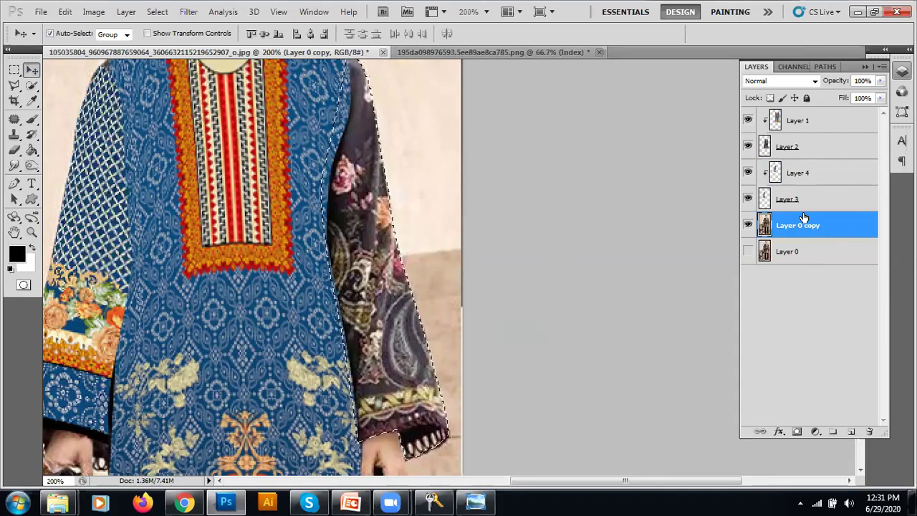
{"action": "key", "text": "ctrl+j"}
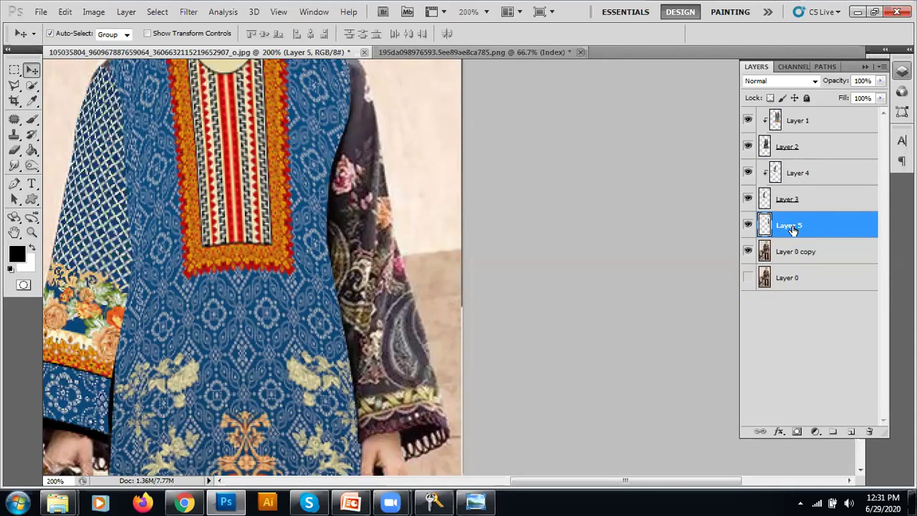
In the pattern image, shift the strip selection to centre it on the right-hand ornament of the lower panel, and copy the strip.
{"action": "left_click", "coordinate": [442, 55]}
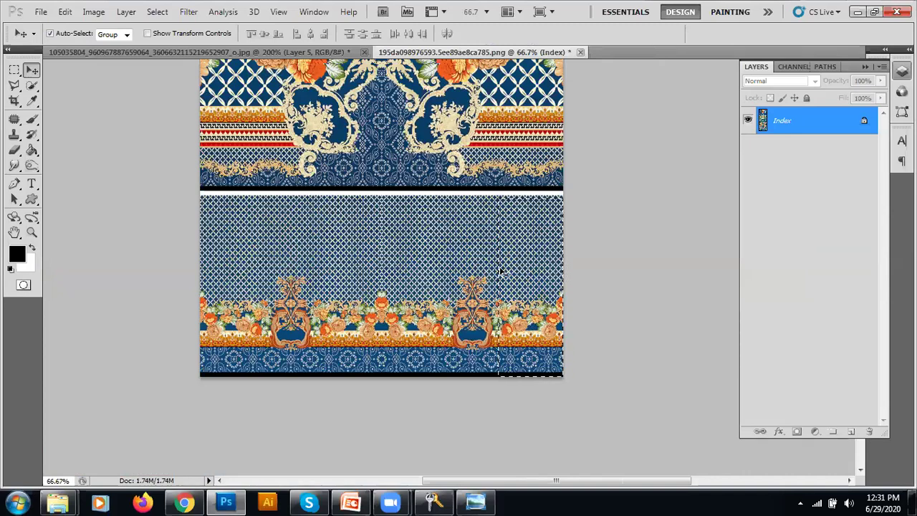
{"action": "key", "text": "alt+s"}
{"action": "key", "text": "t"}
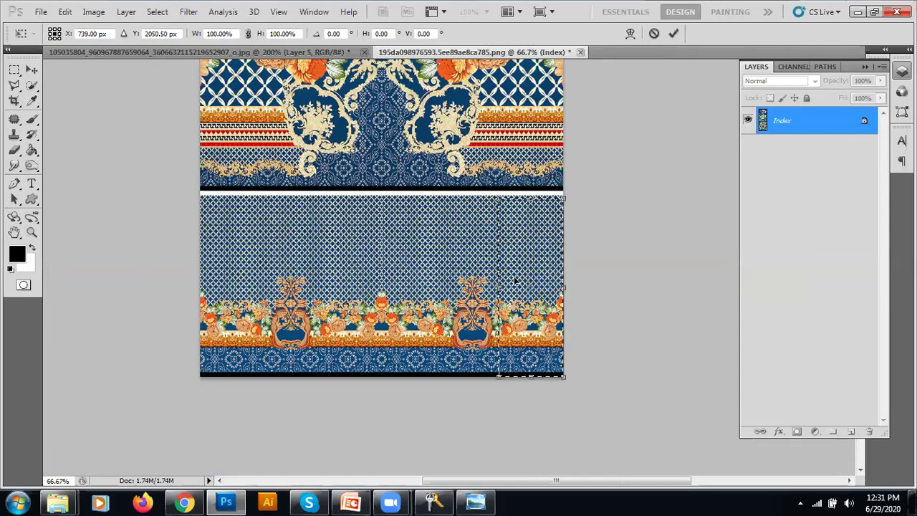
{"action": "left_click_drag", "start_coordinate": [480, 283], "coordinate": [471, 283]}
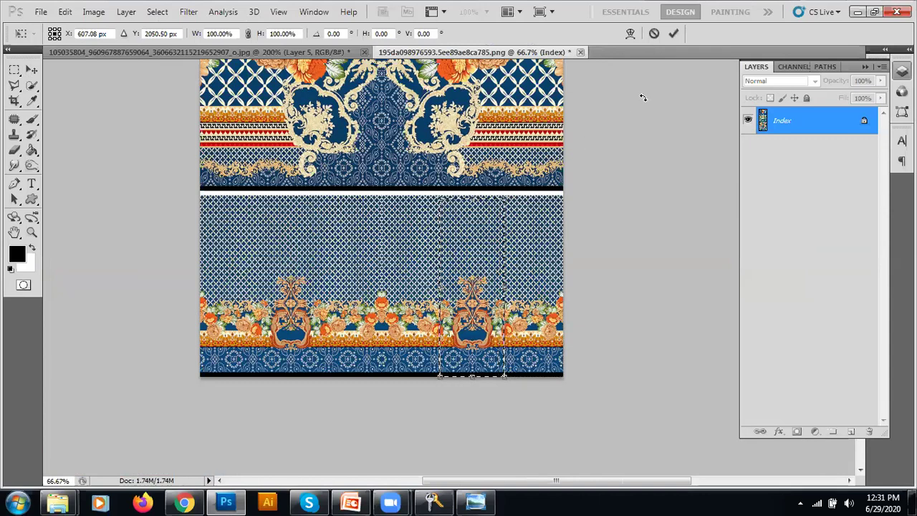
{"action": "key", "text": "Return"}
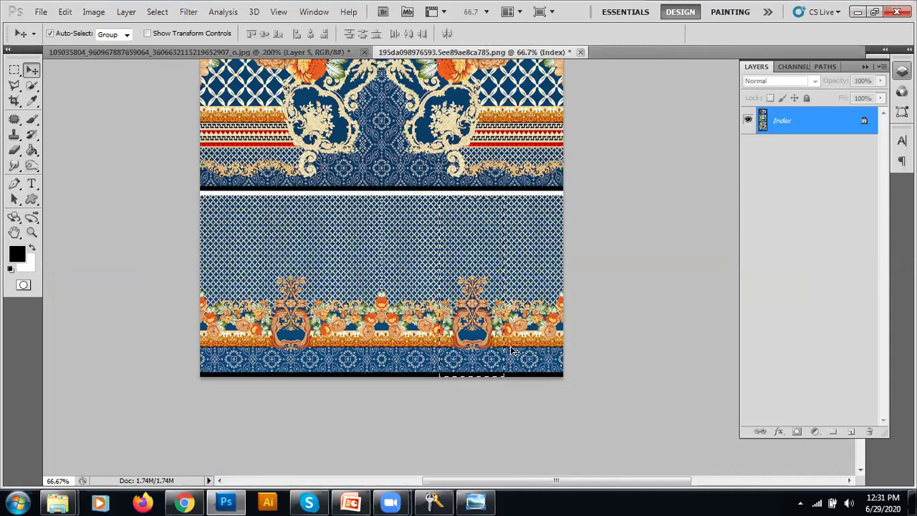
Return to the model photo, hide Layer 0 copy, and paste the ornament strip above Layer 5.
{"action": "left_click", "coordinate": [334, 53]}
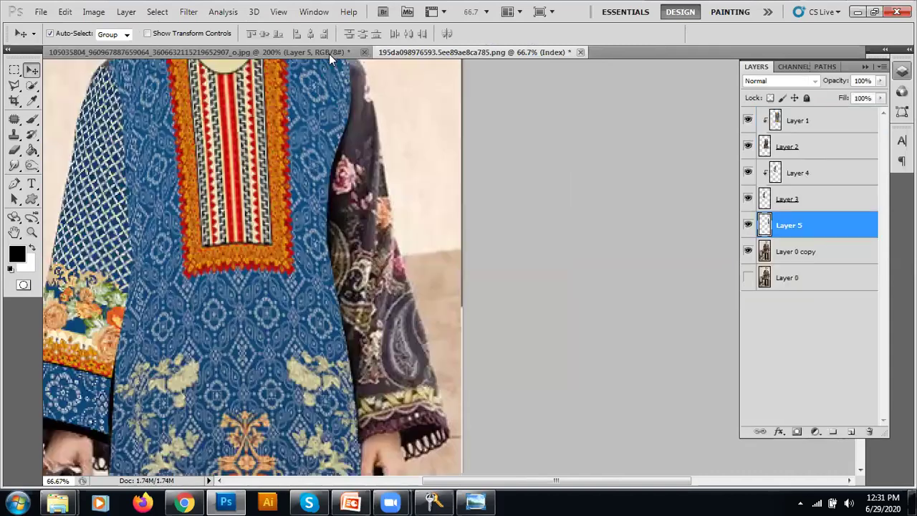
{"action": "left_click", "coordinate": [747, 225]}
{"action": "left_click", "coordinate": [747, 225]}
{"action": "left_click", "coordinate": [747, 225]}
{"action": "left_click", "coordinate": [747, 225]}
{"action": "left_click", "coordinate": [748, 251]}
{"action": "left_click", "coordinate": [747, 228]}
{"action": "left_click", "coordinate": [748, 227]}
{"action": "left_click", "coordinate": [747, 227]}
{"action": "left_click", "coordinate": [747, 228]}
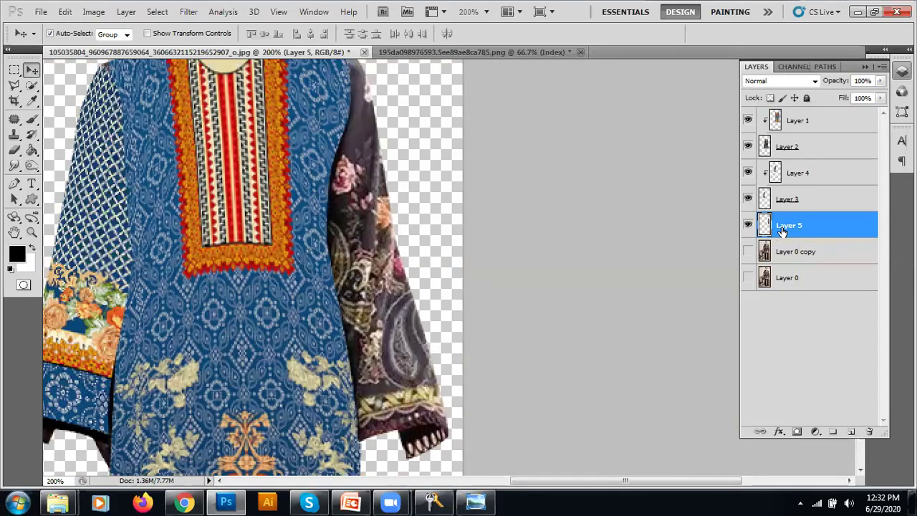
{"action": "key", "text": "ctrl+v"}
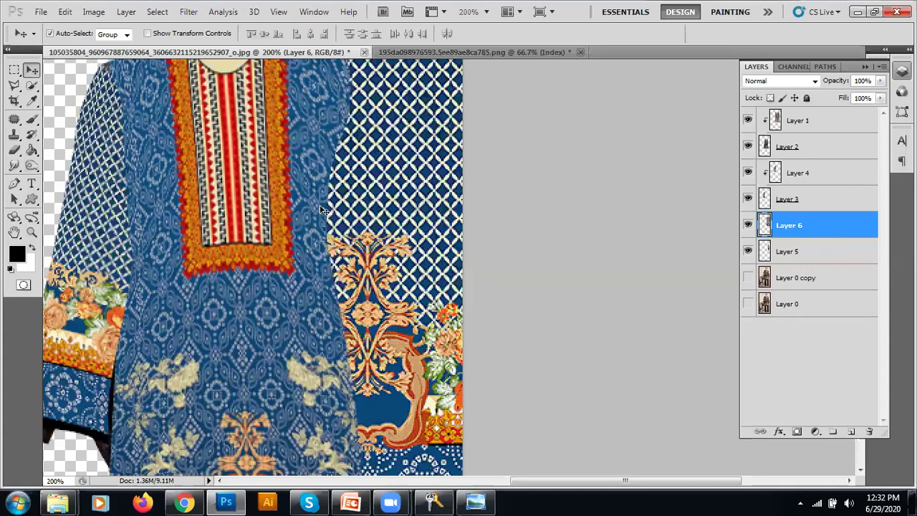
Scale the pasted ornament strip on Layer 6 to about 73%, rotate it about -13.45°, and position it over the second sleeve.
{"action": "key", "text": "Right"}
{"action": "key", "text": "Right"}
{"action": "key", "text": "Right"}
{"action": "key", "text": "Right"}
{"action": "key", "text": "ctrl+minus"}
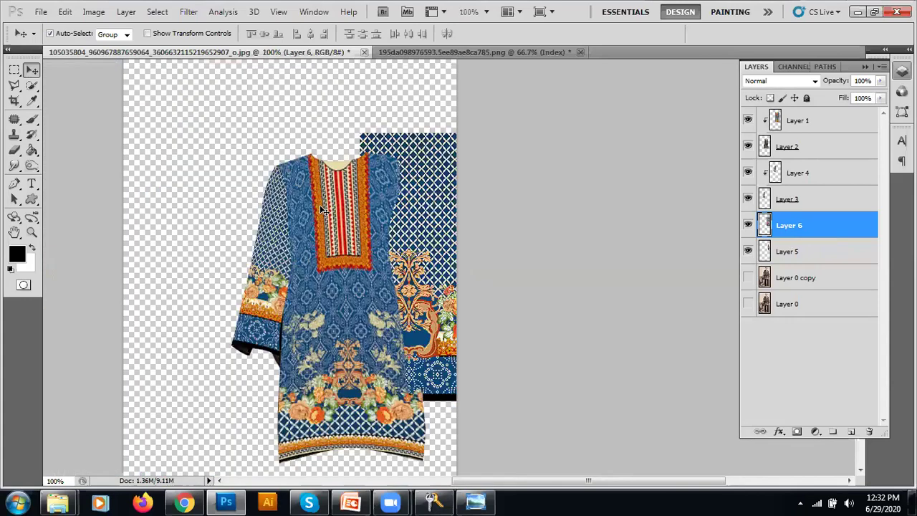
{"action": "key", "text": "ctrl+t"}
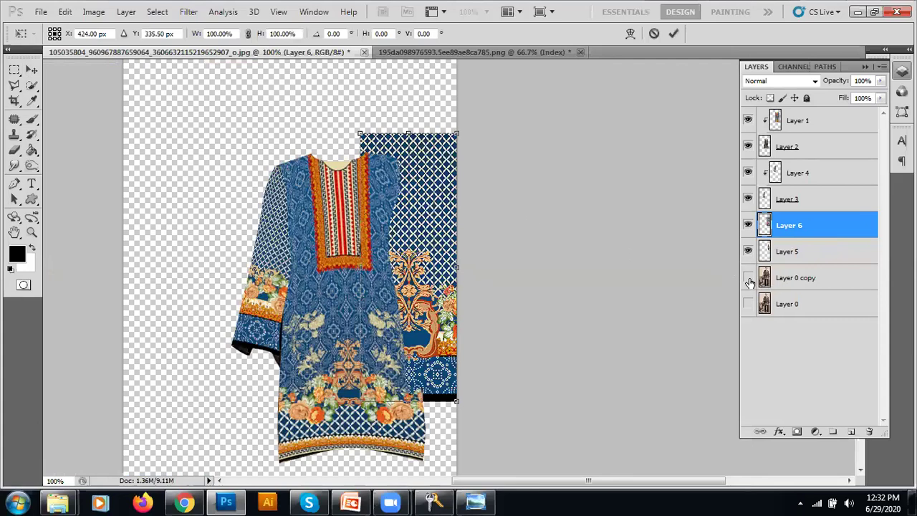
{"action": "left_click_drag", "start_coordinate": [455, 135], "coordinate": [447, 159]}
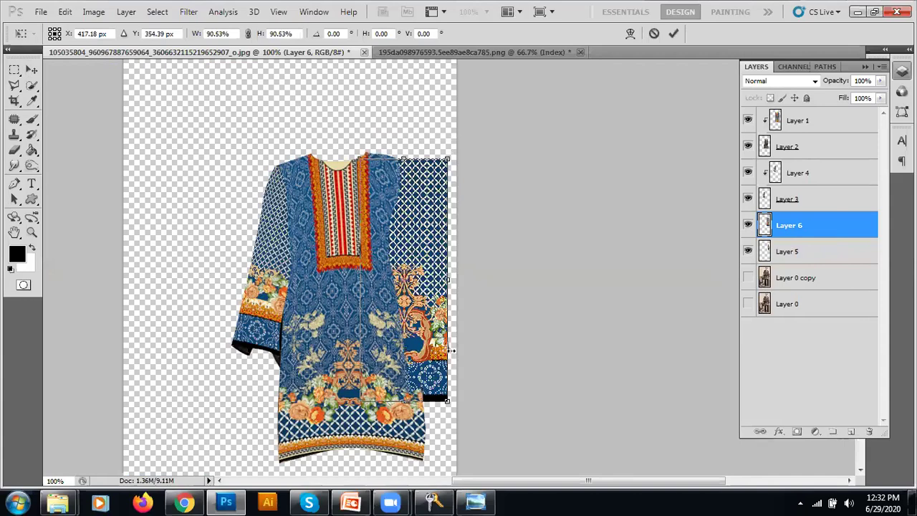
{"action": "left_click_drag", "start_coordinate": [362, 395], "coordinate": [455, 362]}
{"action": "left_click_drag", "start_coordinate": [429, 326], "coordinate": [428, 302]}
{"action": "left_click_drag", "start_coordinate": [467, 367], "coordinate": [473, 361]}
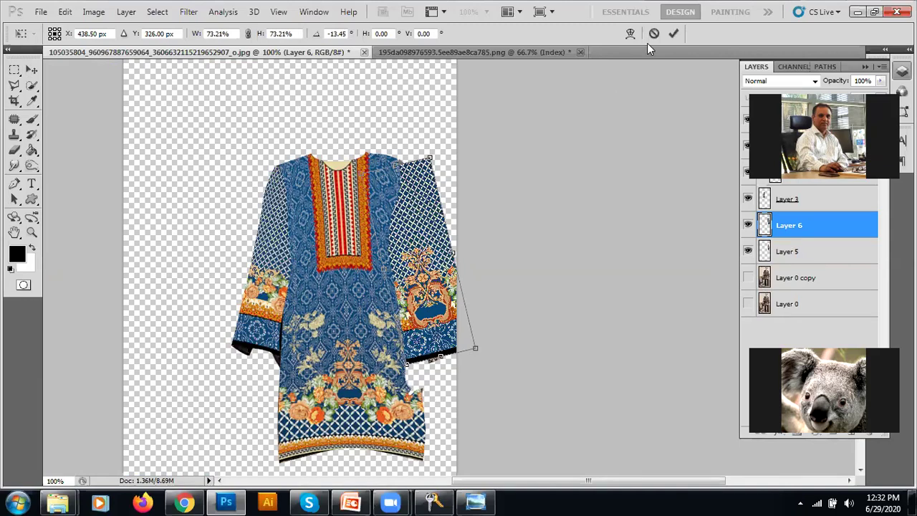
{"action": "left_click", "coordinate": [672, 35]}
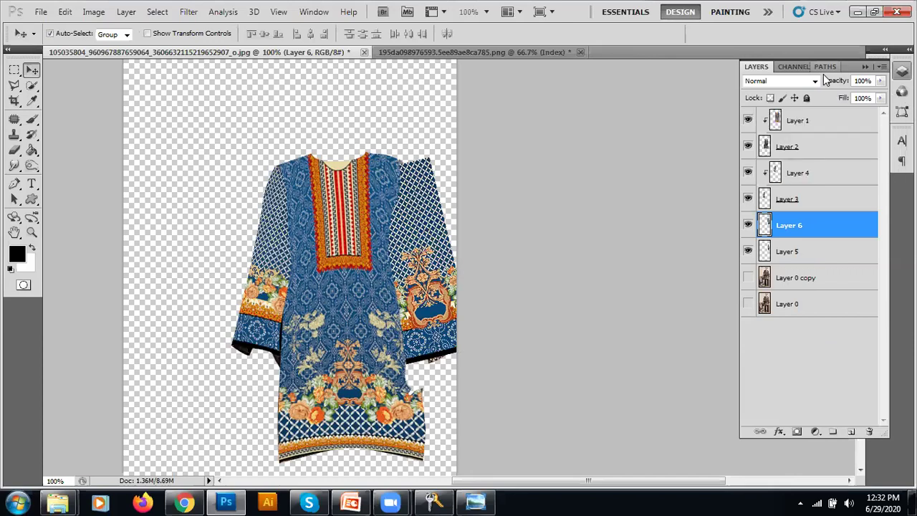
Clip the ornament strip on Layer 6 to the sleeve shape on Layer 5, and show Layer 0 copy.
{"action": "right_click", "coordinate": [809, 228]}
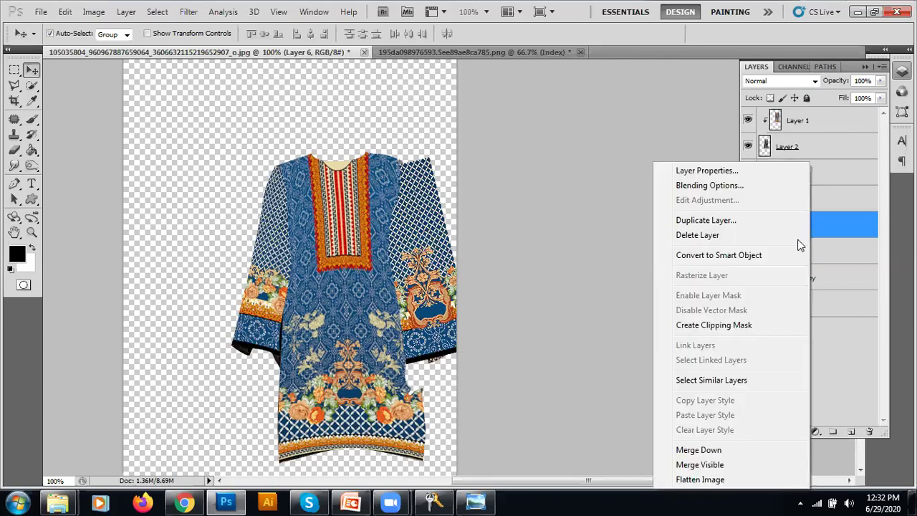
{"action": "left_click", "coordinate": [731, 324]}
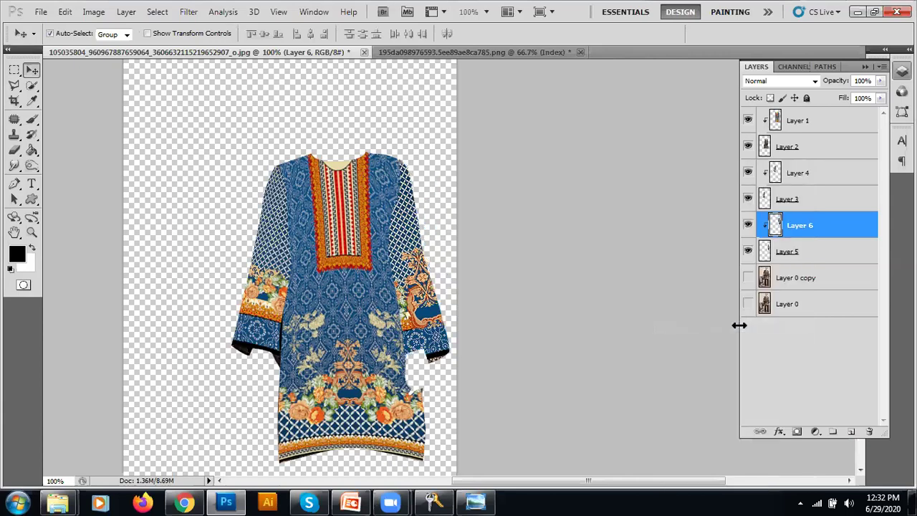
{"action": "left_click", "coordinate": [748, 278]}
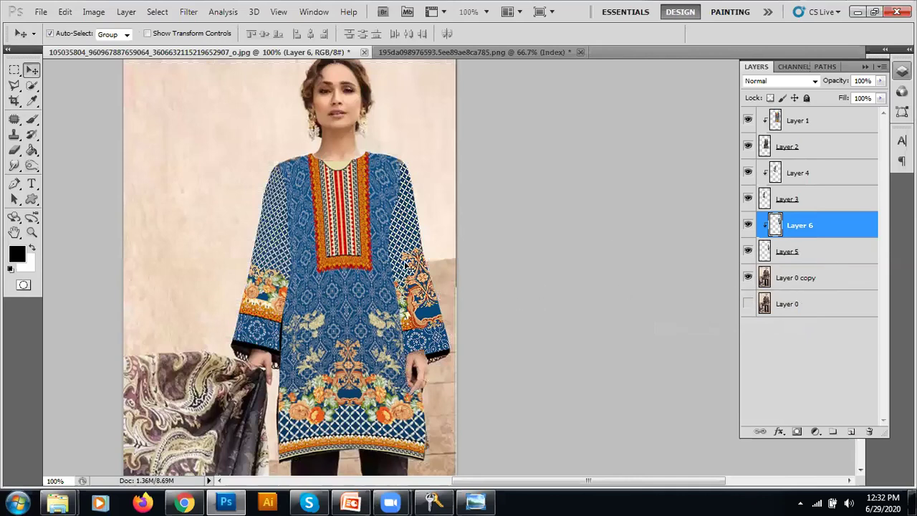
Warp the ornament strip so its outer edge narrows at the shoulder and follows the sleeve down to the cuff.
{"action": "key", "text": "ctrl+t"}
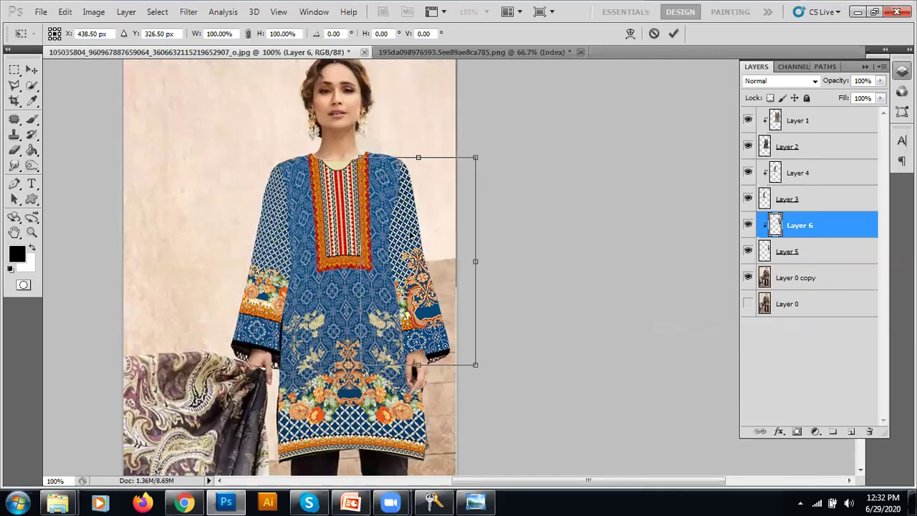
{"action": "right_click", "coordinate": [411, 235]}
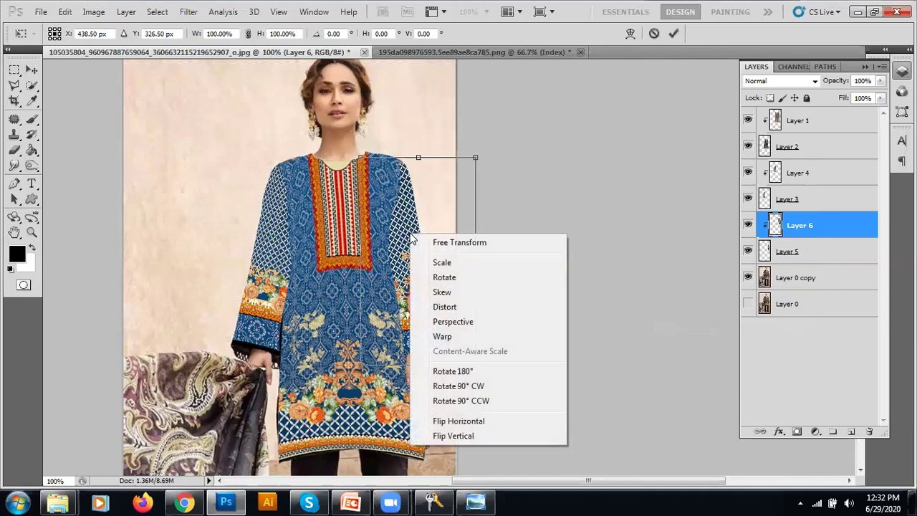
{"action": "left_click", "coordinate": [443, 337]}
{"action": "left_click_drag", "start_coordinate": [477, 159], "coordinate": [418, 158]}
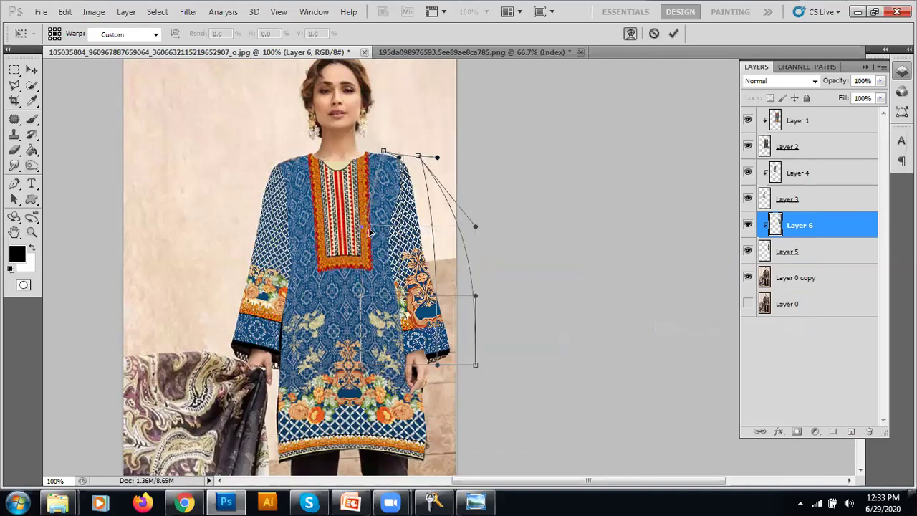
{"action": "left_click_drag", "start_coordinate": [365, 229], "coordinate": [384, 230]}
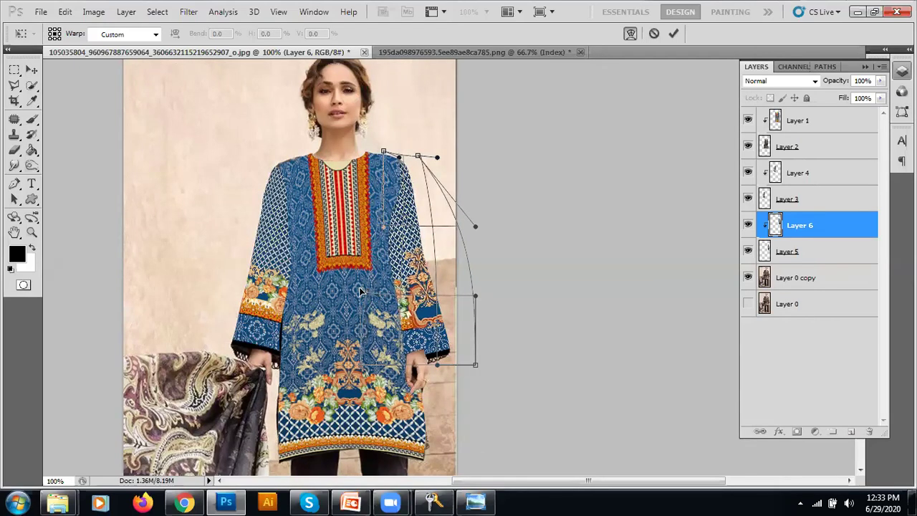
{"action": "left_click_drag", "start_coordinate": [474, 296], "coordinate": [444, 292]}
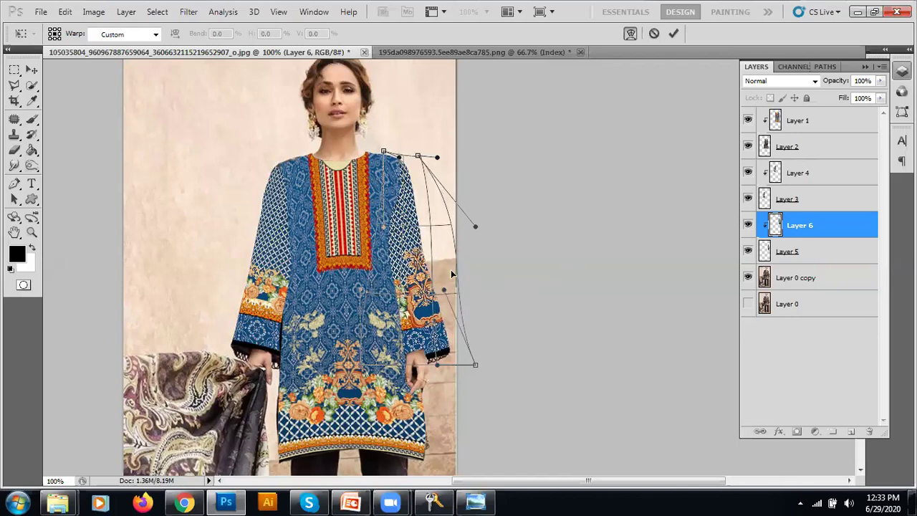
{"action": "left_click_drag", "start_coordinate": [477, 232], "coordinate": [425, 233]}
{"action": "left_click_drag", "start_coordinate": [477, 367], "coordinate": [455, 367]}
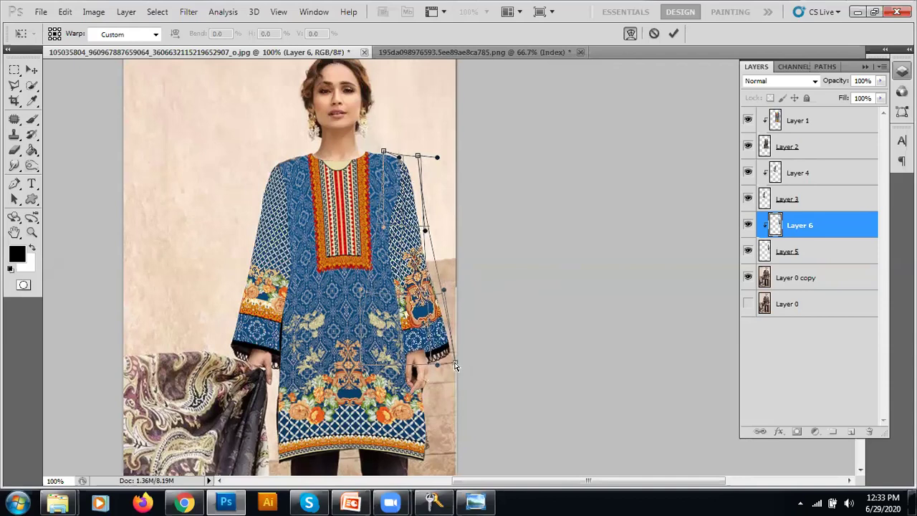
{"action": "left_click", "coordinate": [672, 34]}
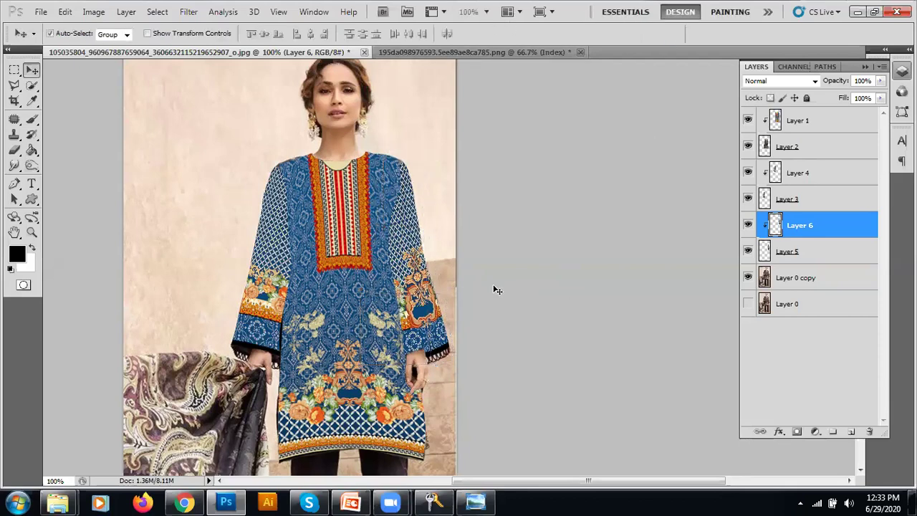
Delete the clipped ornament strip on Layer 6 from the second sleeve.
{"action": "key", "text": "ctrl+minus"}
{"action": "key", "text": "ctrl+minus"}
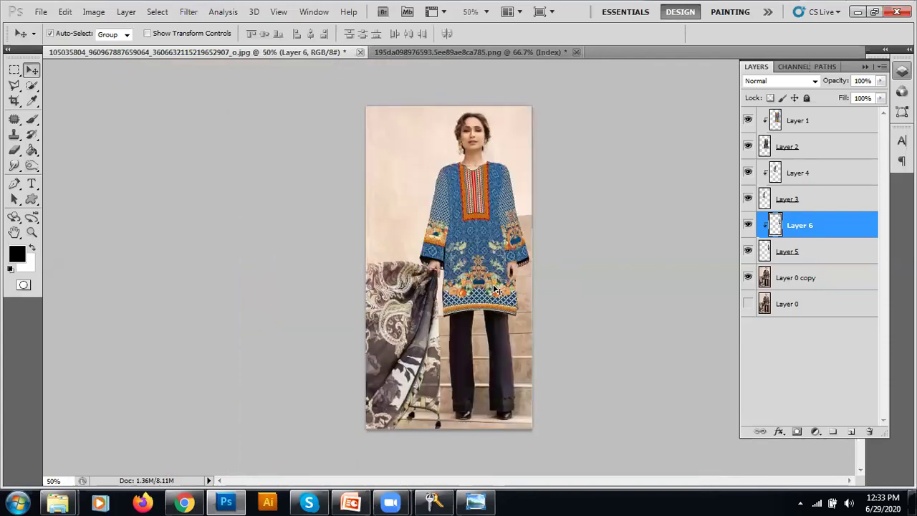
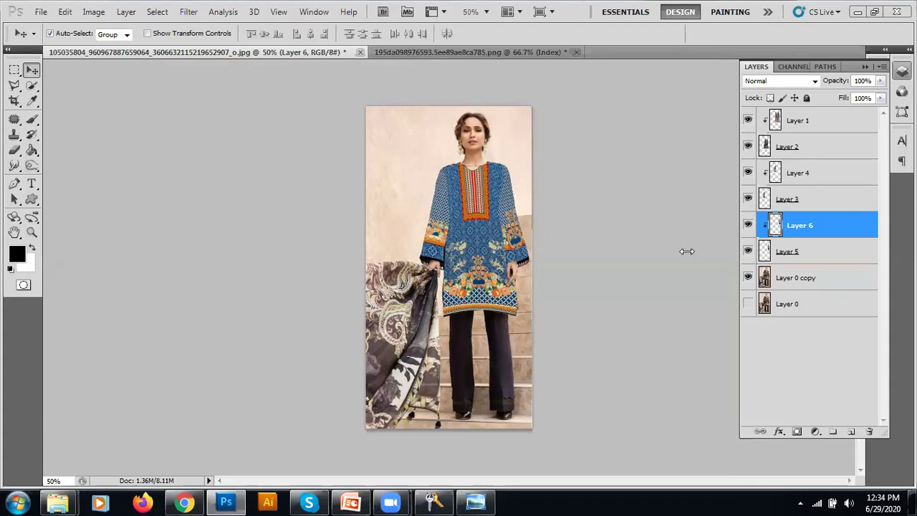
{"action": "left_click", "coordinate": [868, 432]}
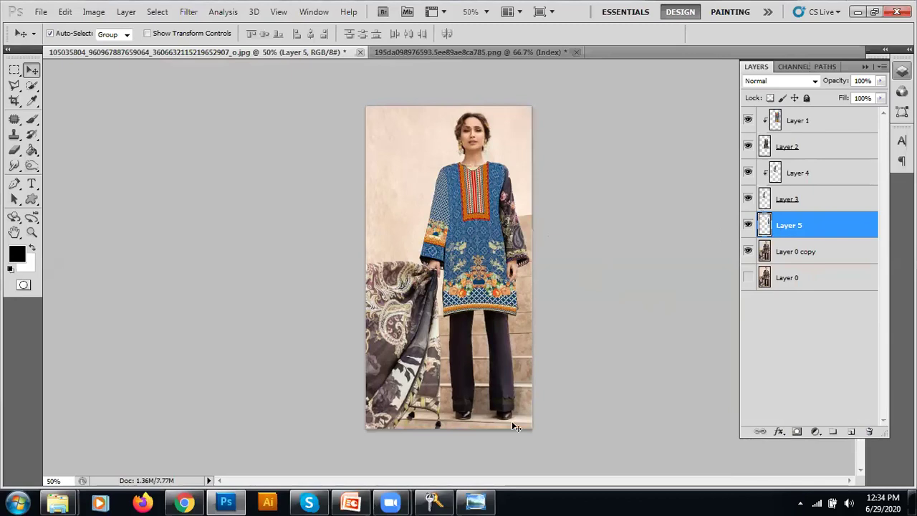
In the pattern image, shift the strip selection to the right end of the lower trellis-and-floral panel, and copy the strip.
{"action": "left_click", "coordinate": [457, 54]}
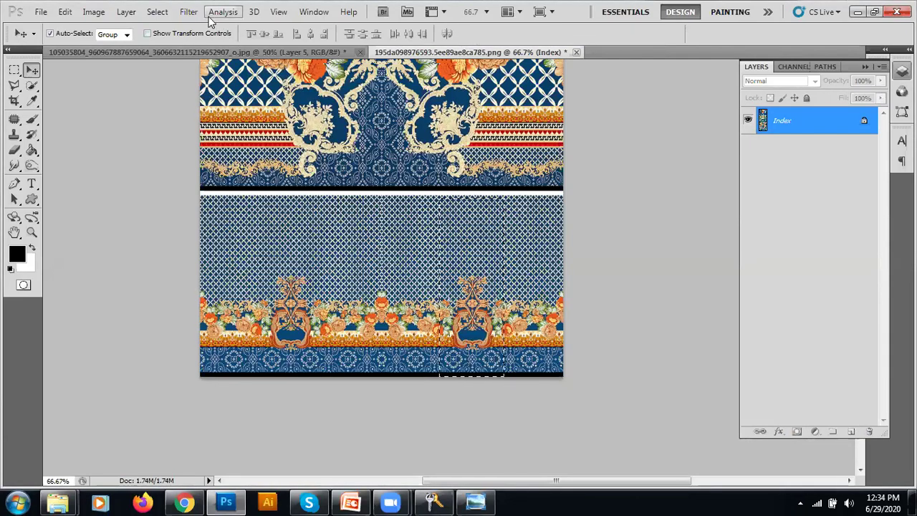
{"action": "left_click", "coordinate": [161, 12]}
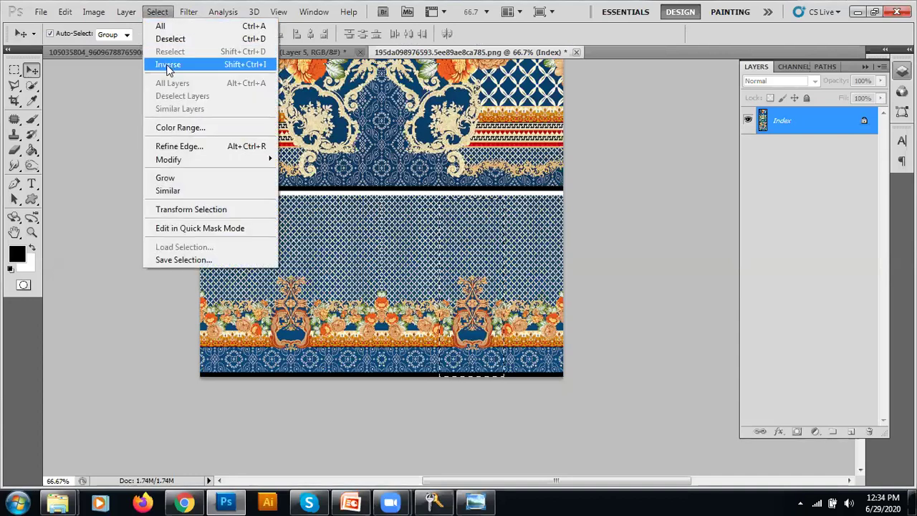
{"action": "left_click", "coordinate": [190, 209]}
{"action": "left_click_drag", "start_coordinate": [485, 264], "coordinate": [533, 264]}
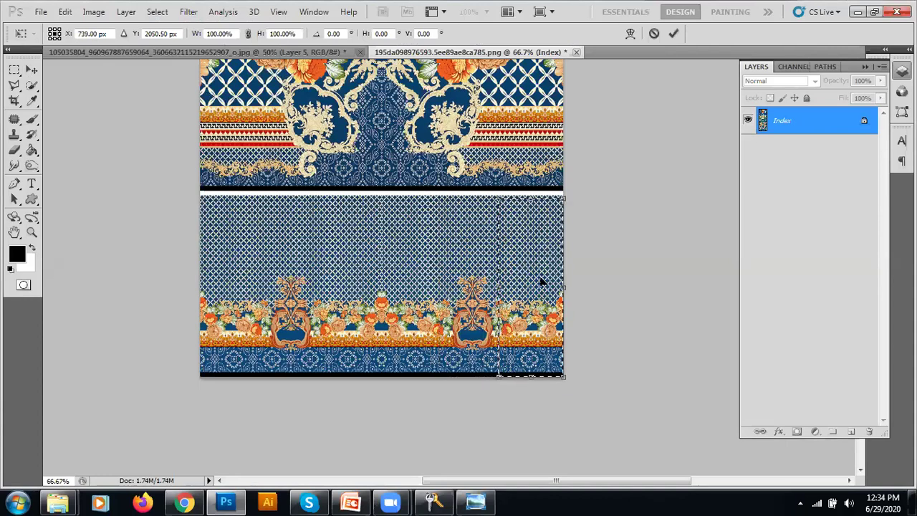
{"action": "key", "text": "Return"}
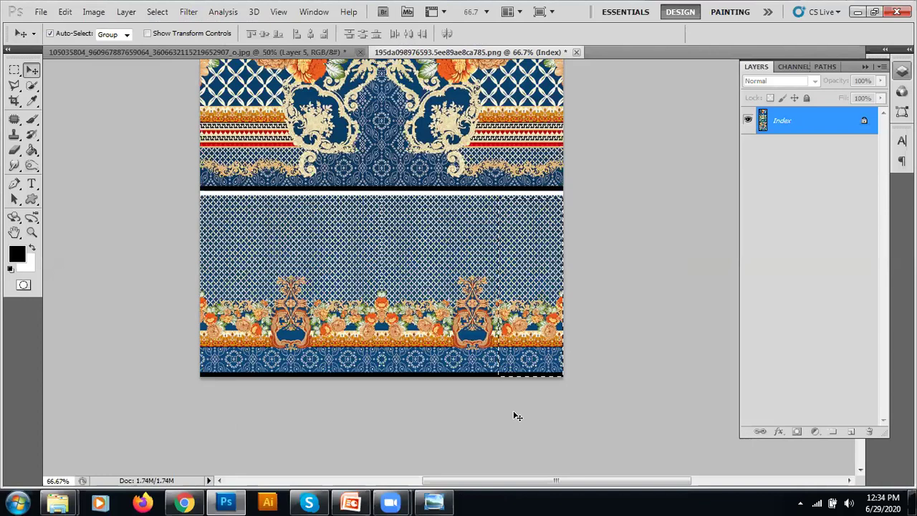
Return to the model photo, paste the floral strip above Layer 5, and move it over the second sleeve.
{"action": "left_click", "coordinate": [281, 52]}
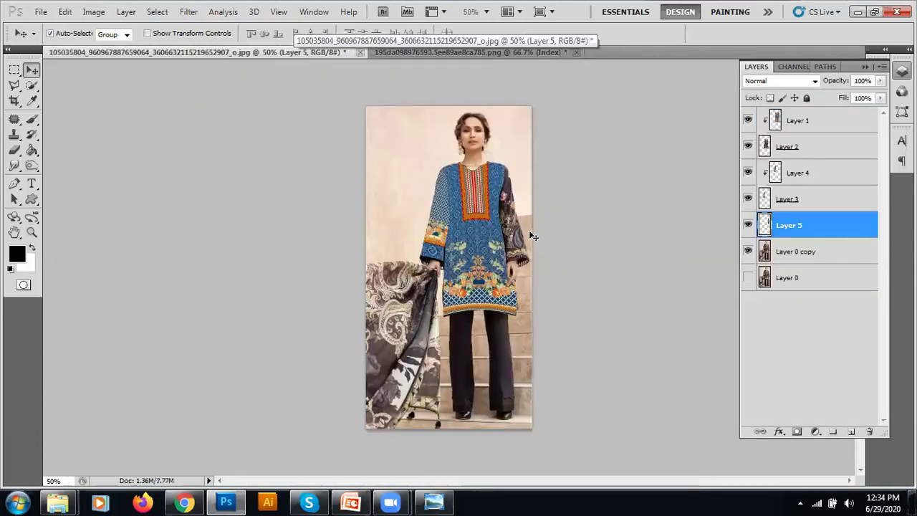
{"action": "key", "text": "ctrl+v"}
{"action": "left_click_drag", "start_coordinate": [439, 326], "coordinate": [504, 290]}
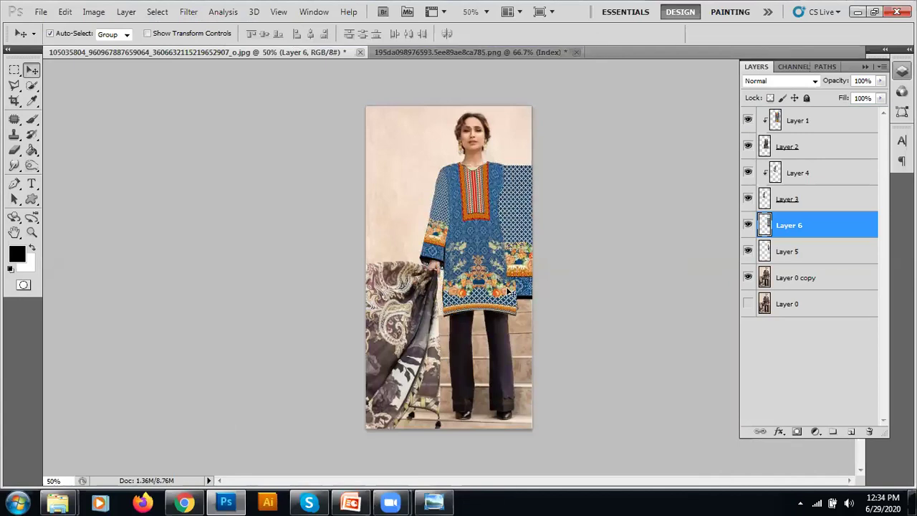
Scale the floral strip to about 71.66%, rotate it about -11.61° along the sleeve, and clip it to Layer 5.
{"action": "key", "text": "ctrl+t"}
{"action": "left_click_drag", "start_coordinate": [541, 299], "coordinate": [556, 272]}
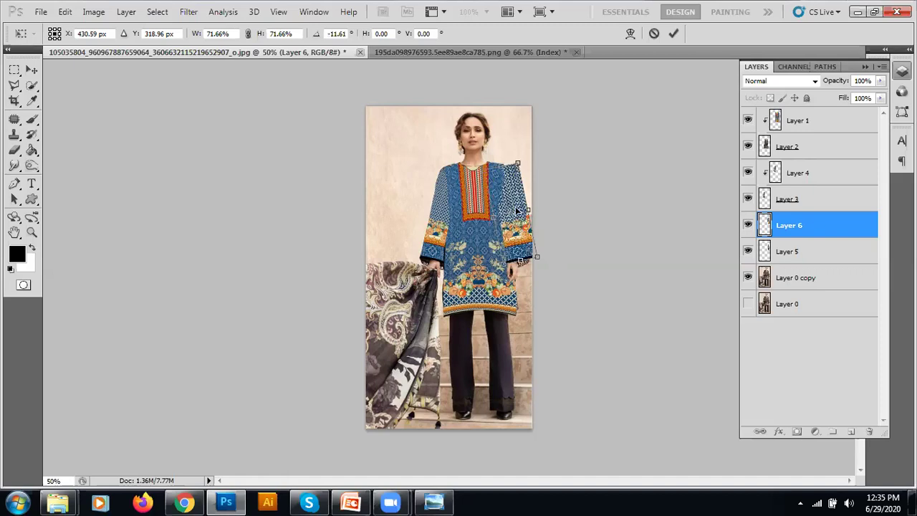
{"action": "key", "text": "Return"}
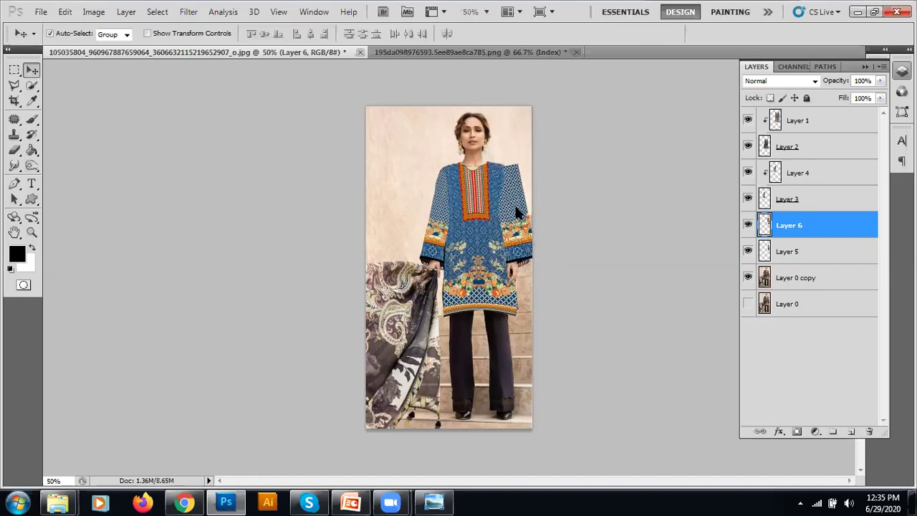
{"action": "right_click", "coordinate": [790, 230]}
{"action": "left_click", "coordinate": [696, 325]}
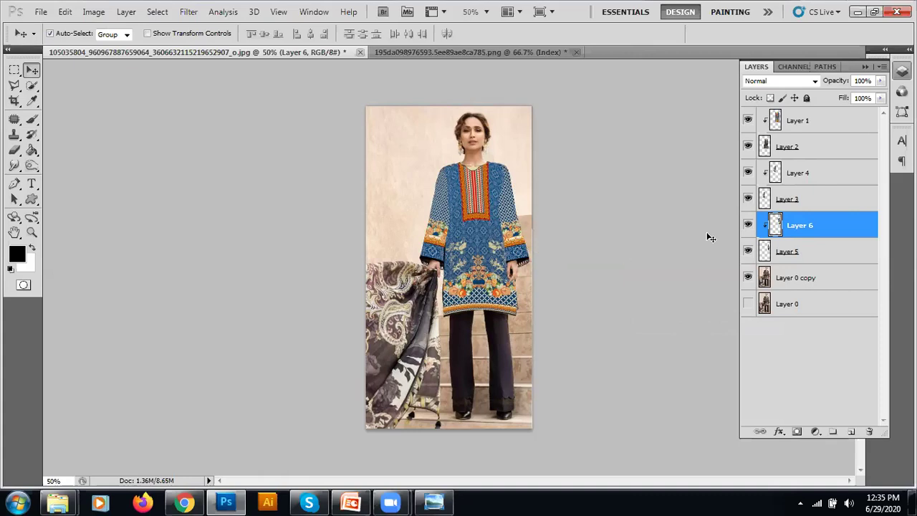
Warp the floral strip on Layer 6 so its outer edge follows the second sleeve from shoulder to cuff.
{"action": "key", "text": "ctrl+plus"}
{"action": "key", "text": "ctrl+plus"}
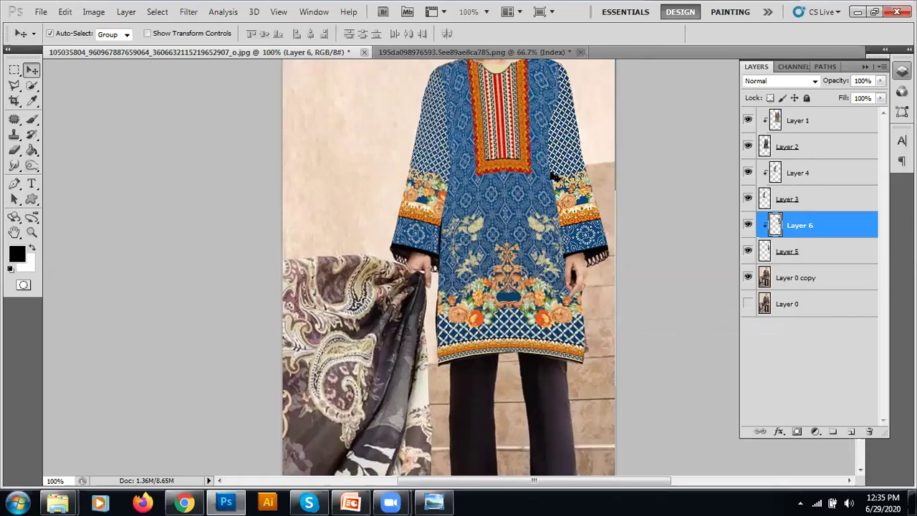
{"action": "left_click_drag", "start_coordinate": [502, 171], "coordinate": [494, 268]}
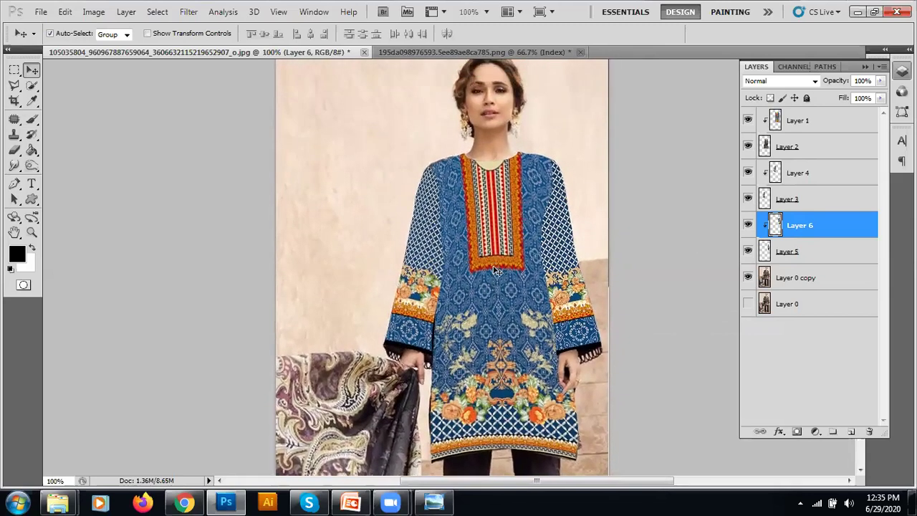
{"action": "key", "text": "ctrl+t"}
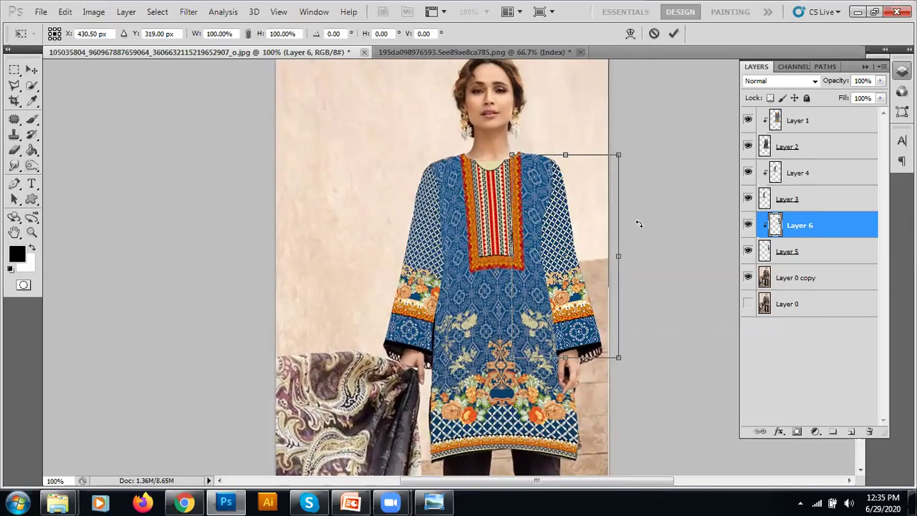
{"action": "right_click", "coordinate": [565, 235]}
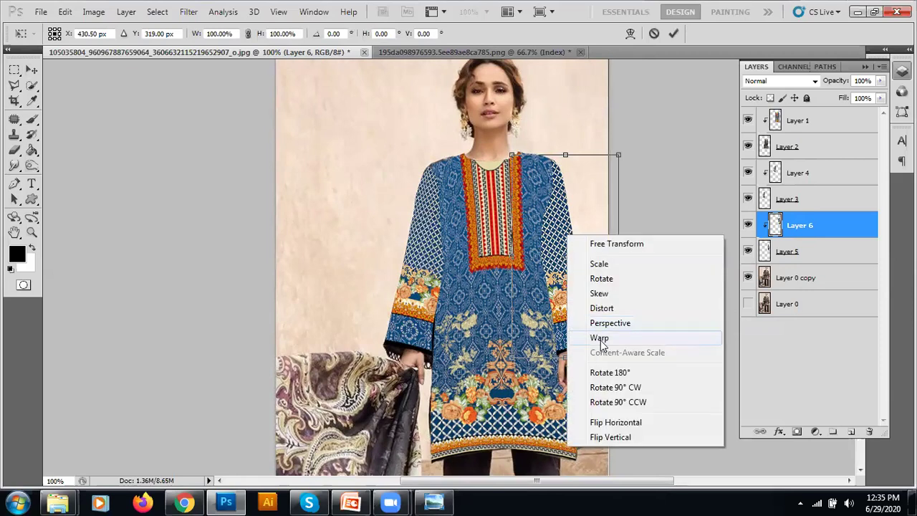
{"action": "left_click", "coordinate": [601, 340]}
{"action": "left_click_drag", "start_coordinate": [619, 155], "coordinate": [568, 155]}
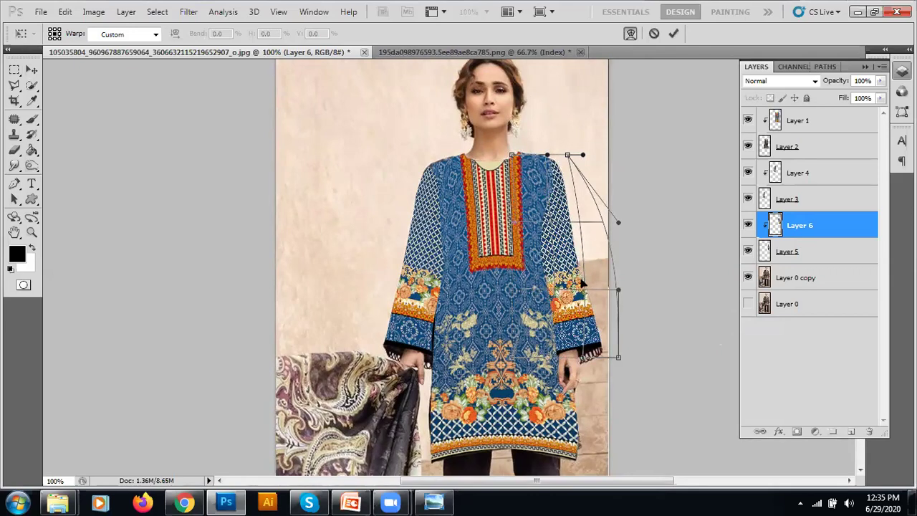
{"action": "left_click_drag", "start_coordinate": [614, 292], "coordinate": [598, 289]}
{"action": "left_click_drag", "start_coordinate": [615, 224], "coordinate": [578, 225]}
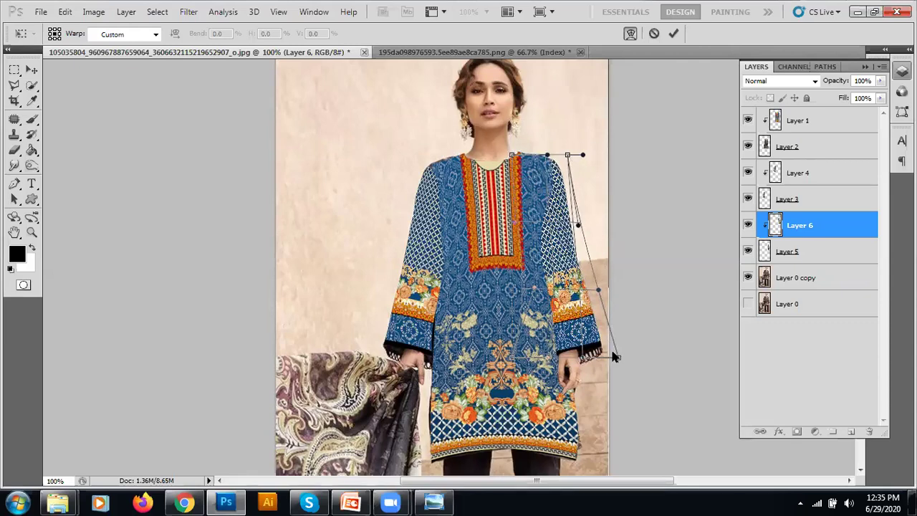
{"action": "left_click_drag", "start_coordinate": [613, 357], "coordinate": [606, 369]}
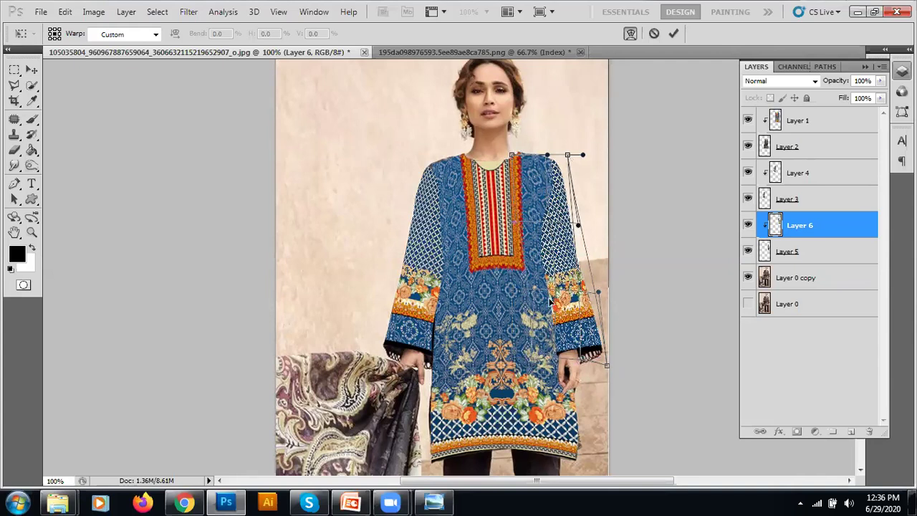
{"action": "left_click", "coordinate": [676, 33]}
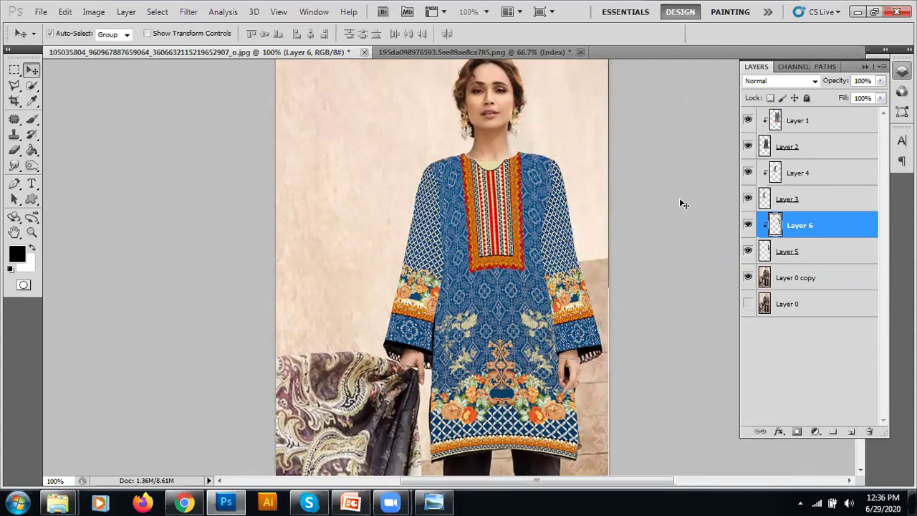
Try to select the dark trousers with the Quick Selection tool on Layer 6, and clear the selection.
{"action": "key", "text": "ctrl+minus"}
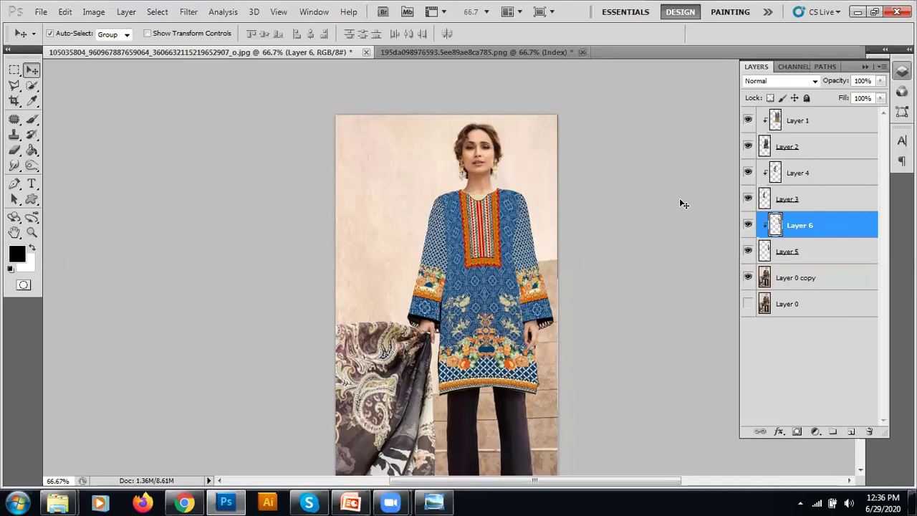
{"action": "left_click_drag", "start_coordinate": [494, 351], "coordinate": [493, 192]}
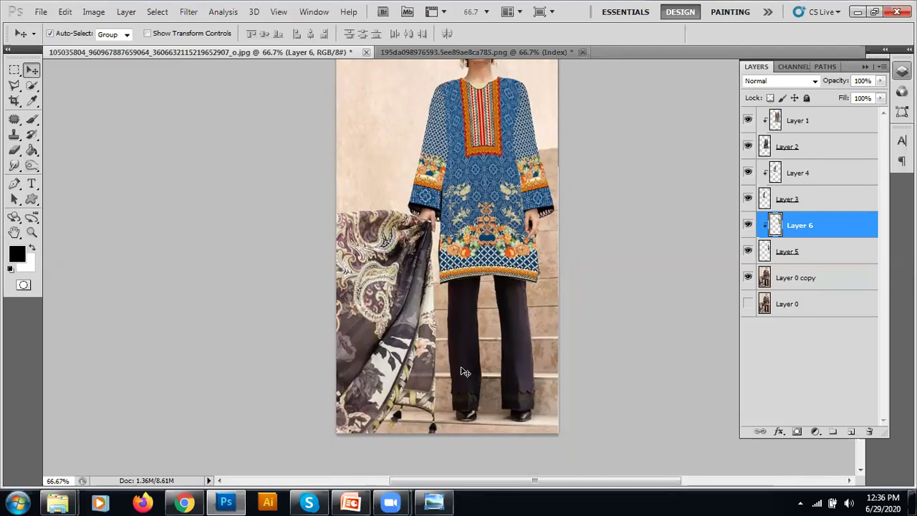
{"action": "left_click", "coordinate": [31, 85]}
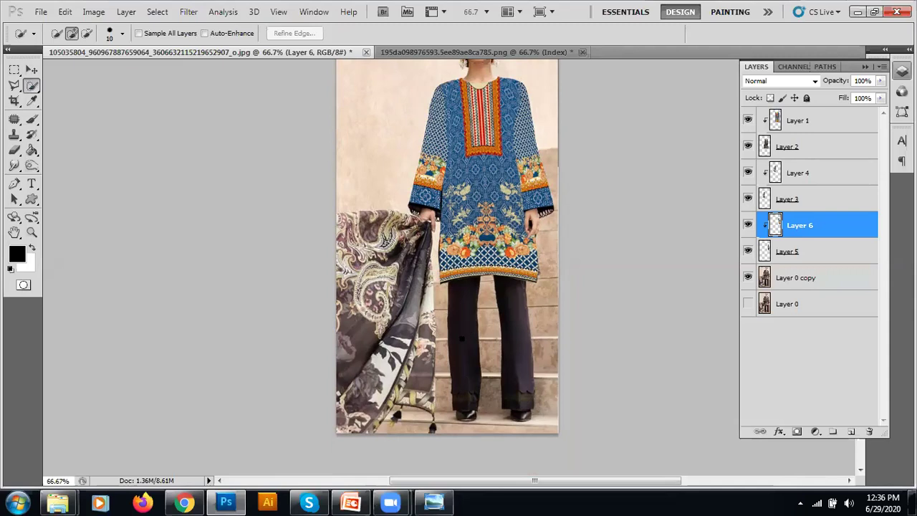
{"action": "left_click", "coordinate": [457, 292]}
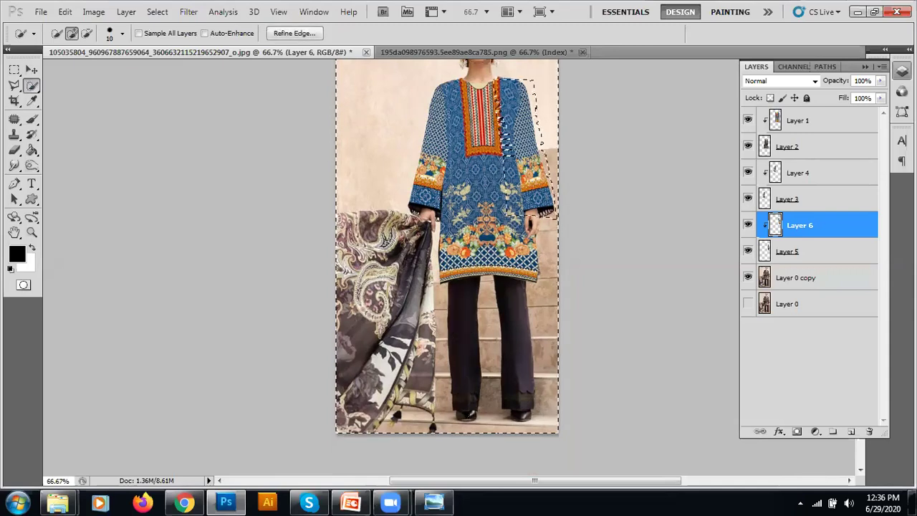
{"action": "left_click", "coordinate": [747, 277]}
{"action": "key", "text": "ctrl+d"}
Select both trouser legs on Layer 0 copy with the Quick Selection tool, excluding the shoes, and deselect them again.
{"action": "left_click", "coordinate": [810, 278]}
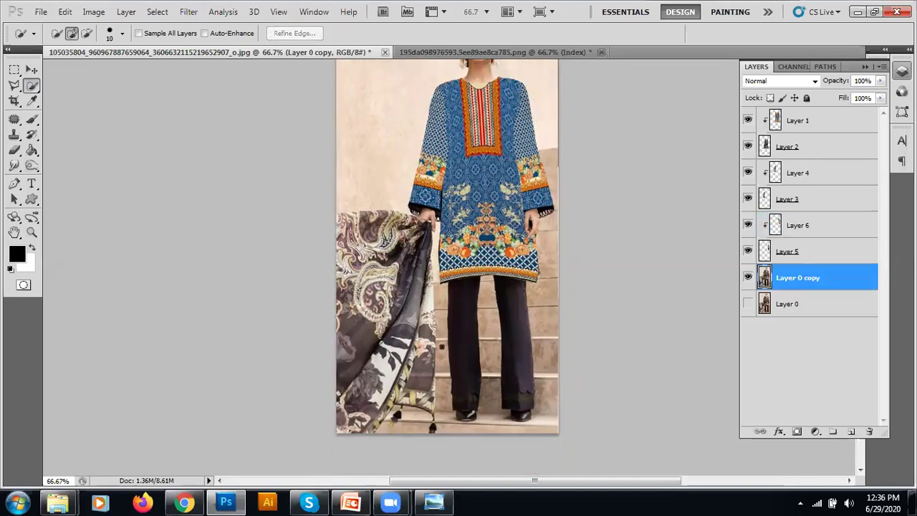
{"action": "mouse_move", "coordinate": [460, 362]}
{"action": "left_mouse_down"}
{"action": "mouse_move", "coordinate": [466, 399]}
{"action": "mouse_move", "coordinate": [469, 313]}
{"action": "mouse_move", "coordinate": [516, 330]}
{"action": "mouse_move", "coordinate": [515, 356]}
{"action": "left_mouse_up"}
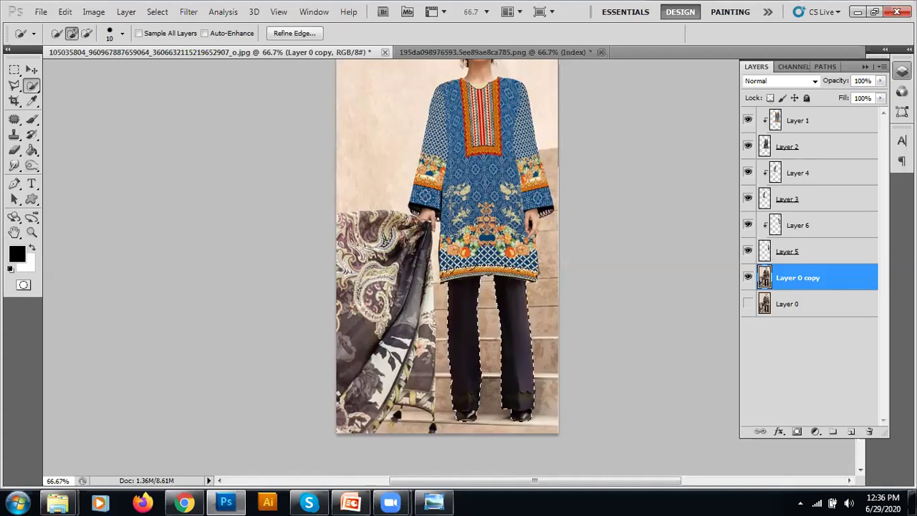
{"action": "key", "text": "alt"}
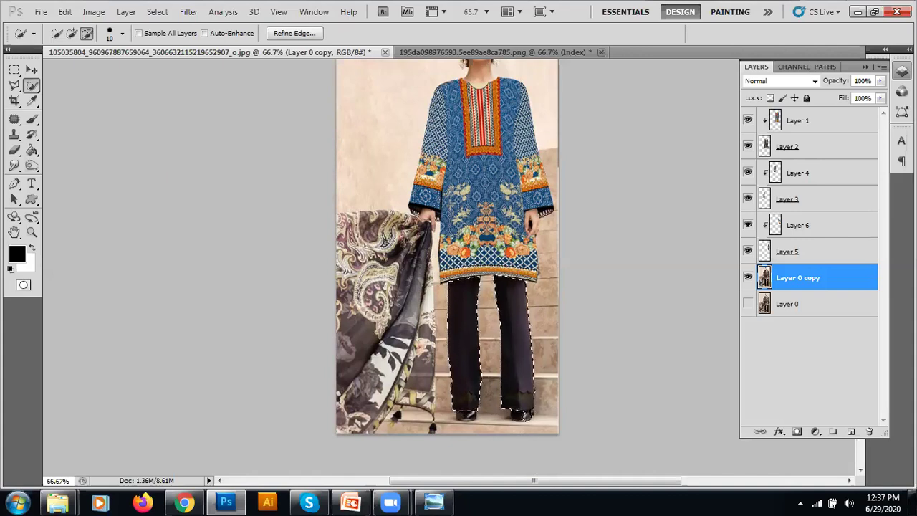
{"action": "key", "text": "alt"}
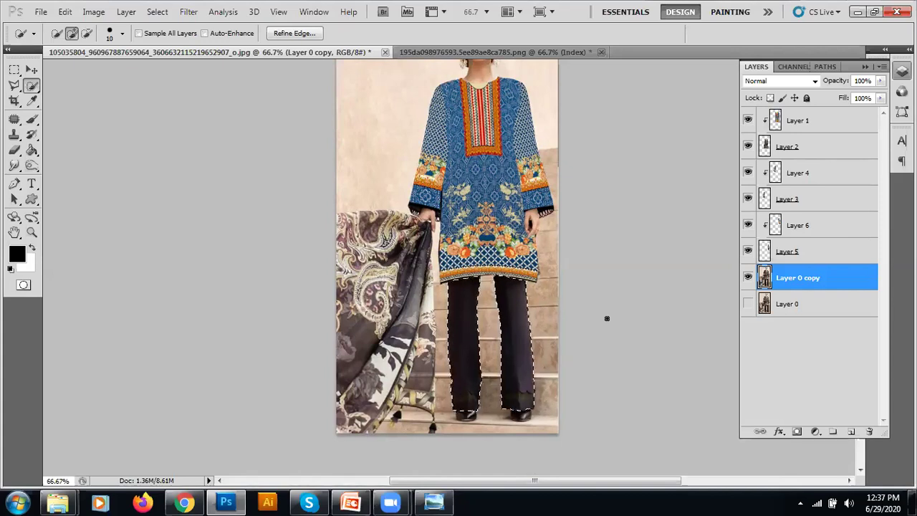
{"action": "key", "text": "ctrl+d"}
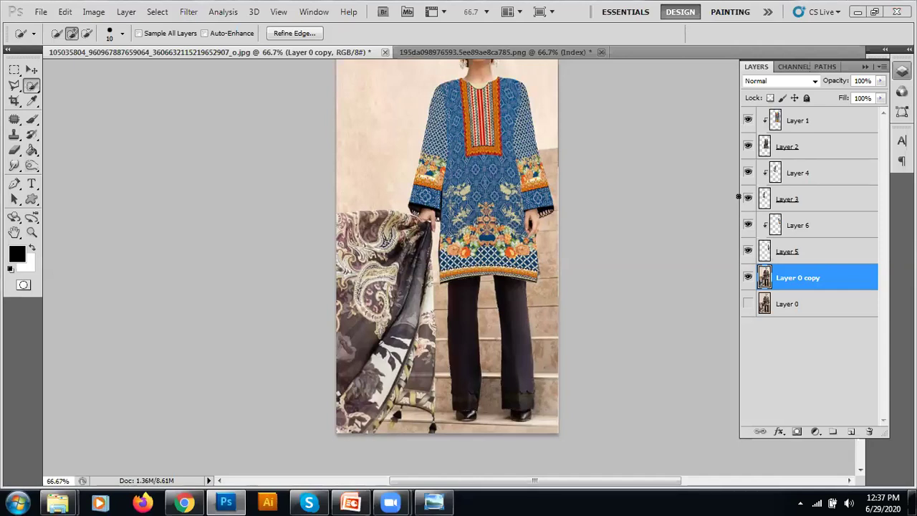
{"action": "left_click", "coordinate": [643, 42]}
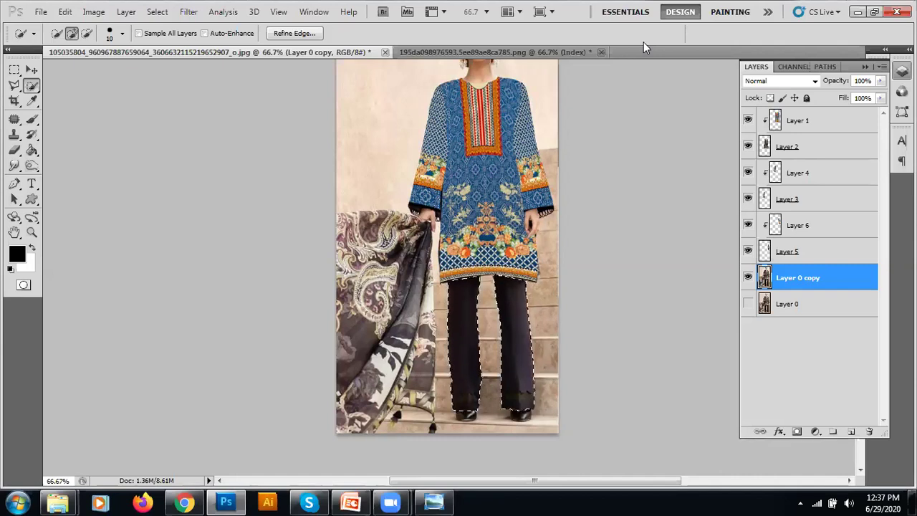
{"action": "key", "text": "ctrl+d"}
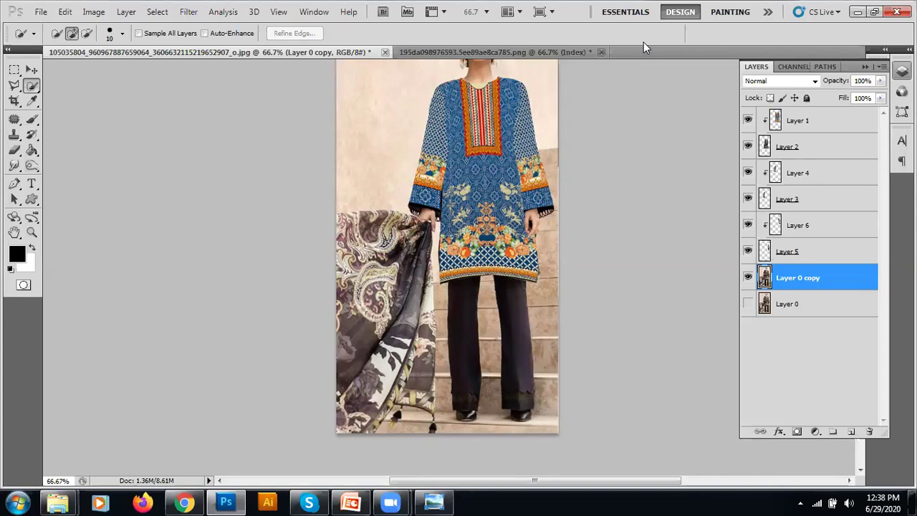
Switch to the Patterns HD folder in Windows Explorer, go up to the Fashion Designing folder, and look for the size chart images.
{"action": "left_click", "coordinate": [48, 501]}
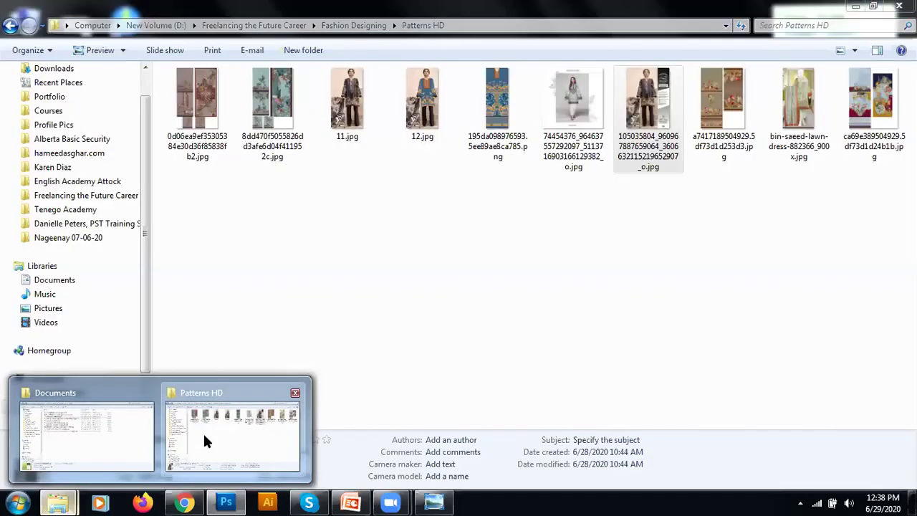
{"action": "left_click", "coordinate": [204, 434]}
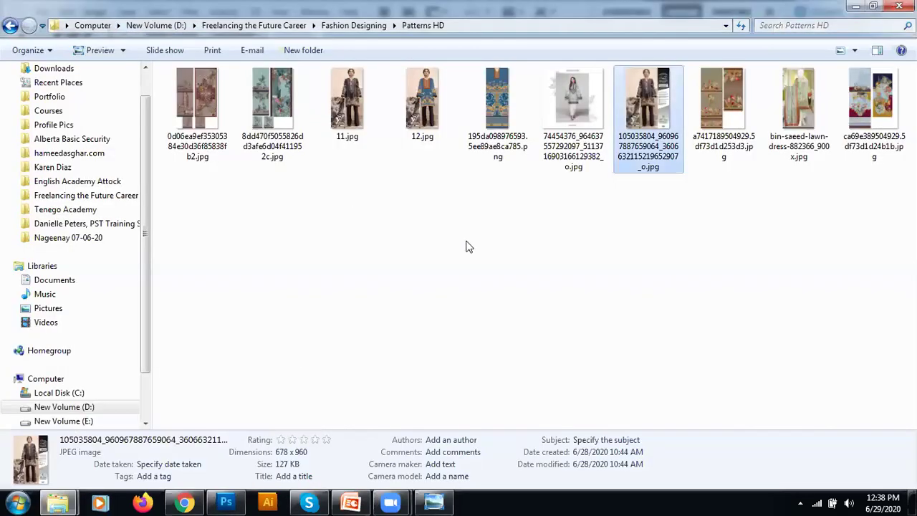
{"action": "left_click", "coordinate": [630, 248]}
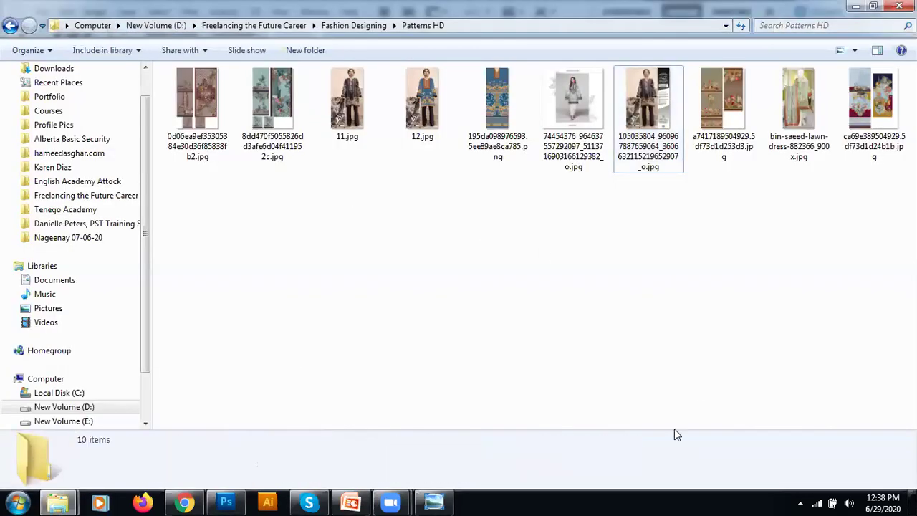
{"action": "left_click", "coordinate": [372, 27]}
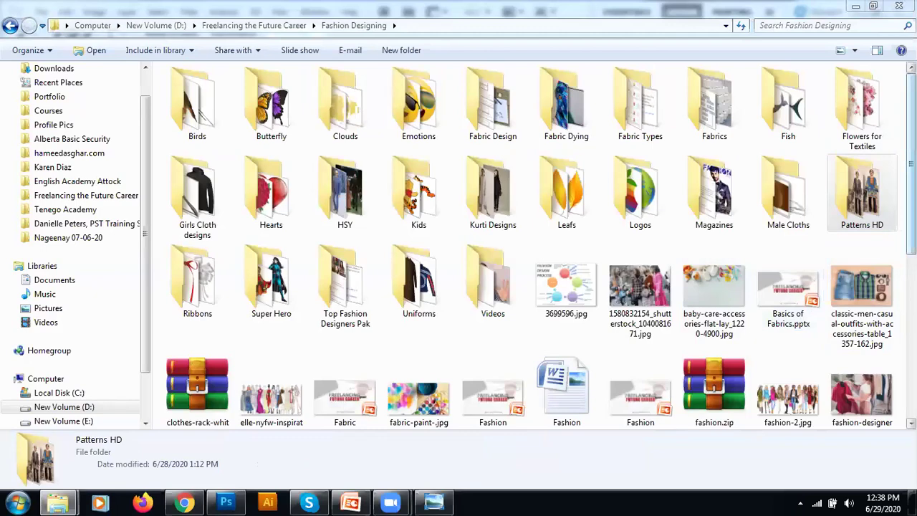
{"action": "scroll", "coordinate": [530, 244], "scroll_direction": "down", "scroll_amount": 3}
{"action": "scroll", "coordinate": [835, 215], "scroll_direction": "down", "scroll_amount": 1}
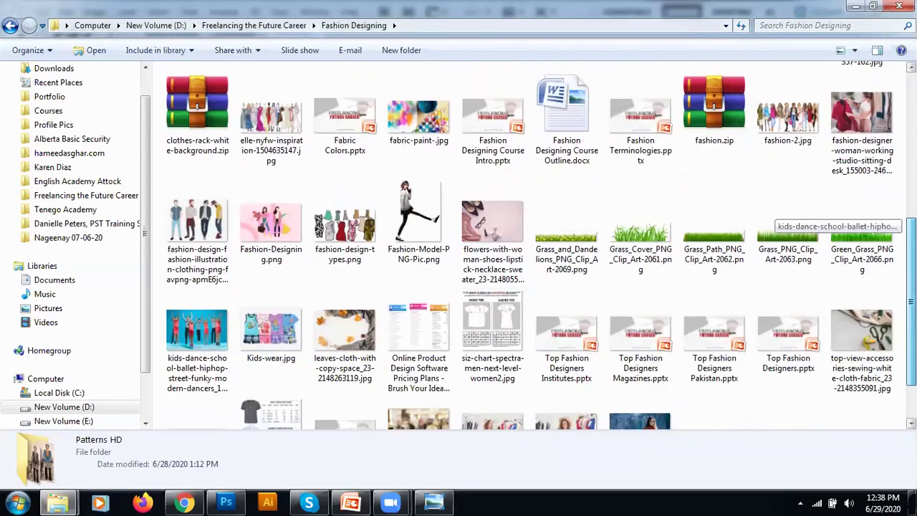
Try to view the size chart image siz-chart-spectra-men-next-level-women2.jpg, and close the photo viewer.
{"action": "double_click", "coordinate": [423, 319]}
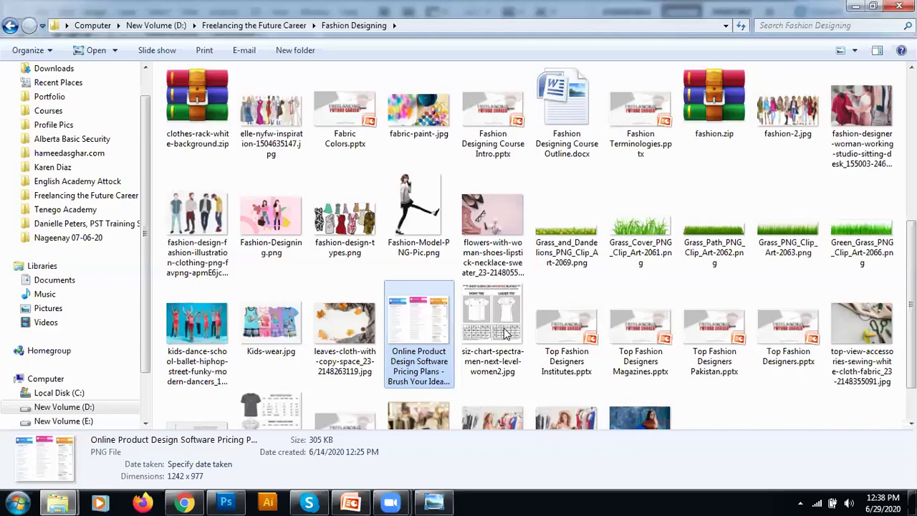
{"action": "double_click", "coordinate": [505, 333]}
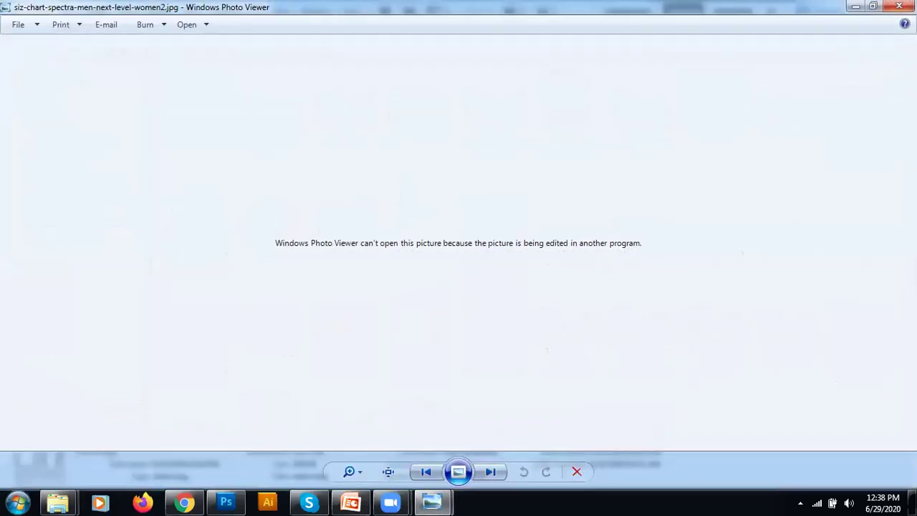
{"action": "left_click", "coordinate": [900, 6]}
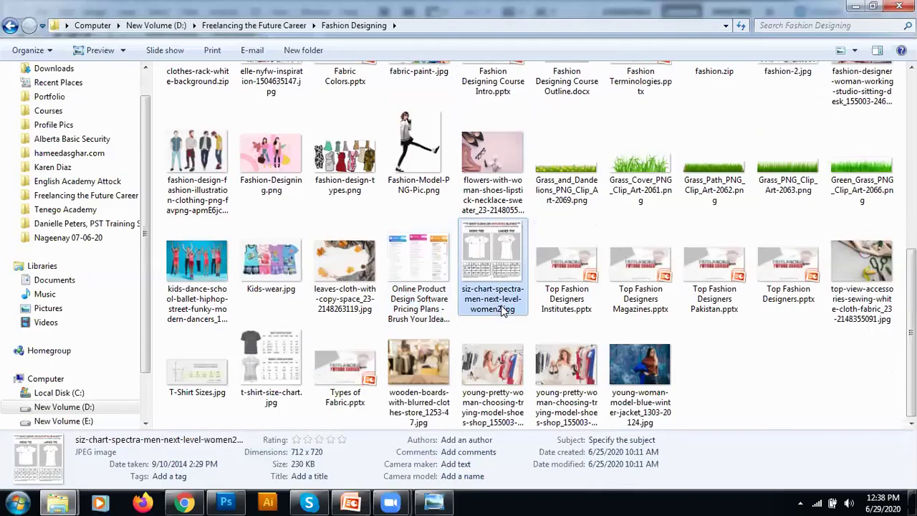
View t-shirt-size-chart.jpg and T-Shirt Sizes.jpg to examine the men's and women's T-shirt sizes, and close both photo viewer windows.
{"action": "double_click", "coordinate": [280, 359]}
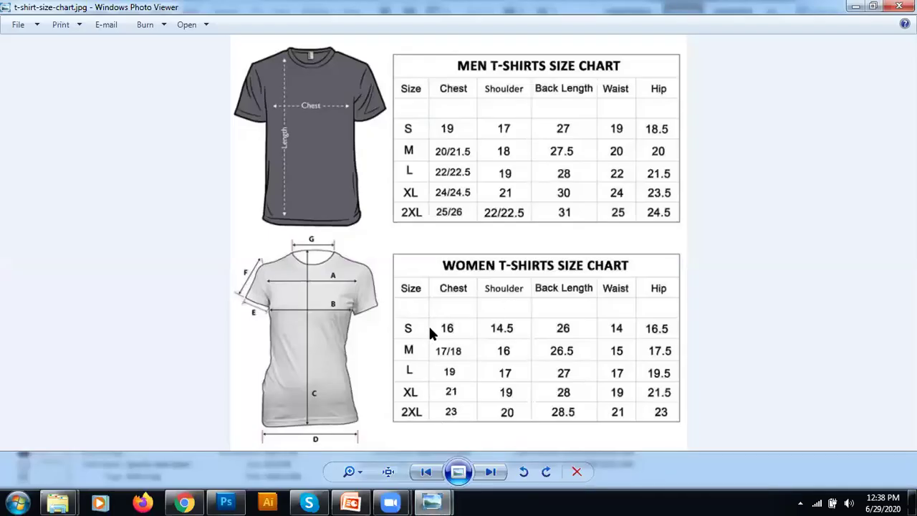
{"action": "key", "text": "Right"}
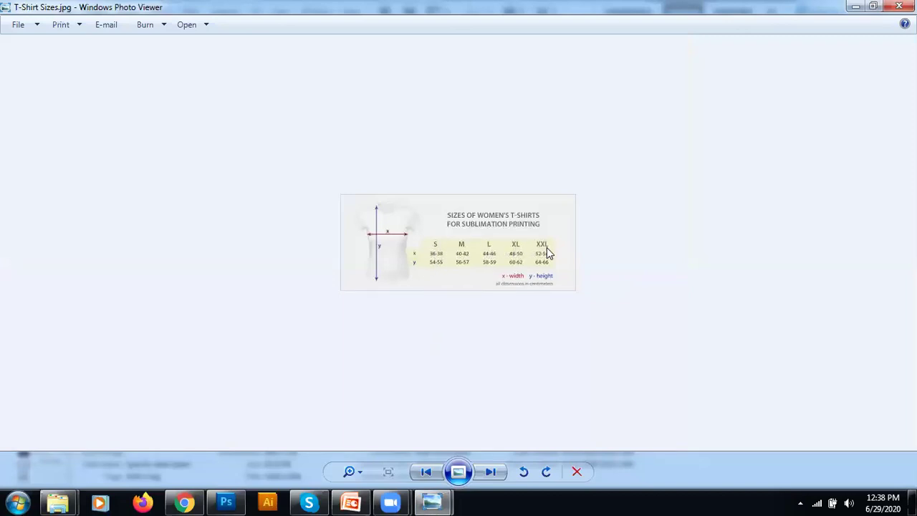
{"action": "key", "text": "Left"}
{"action": "key", "text": "Right"}
{"action": "key", "text": "Right"}
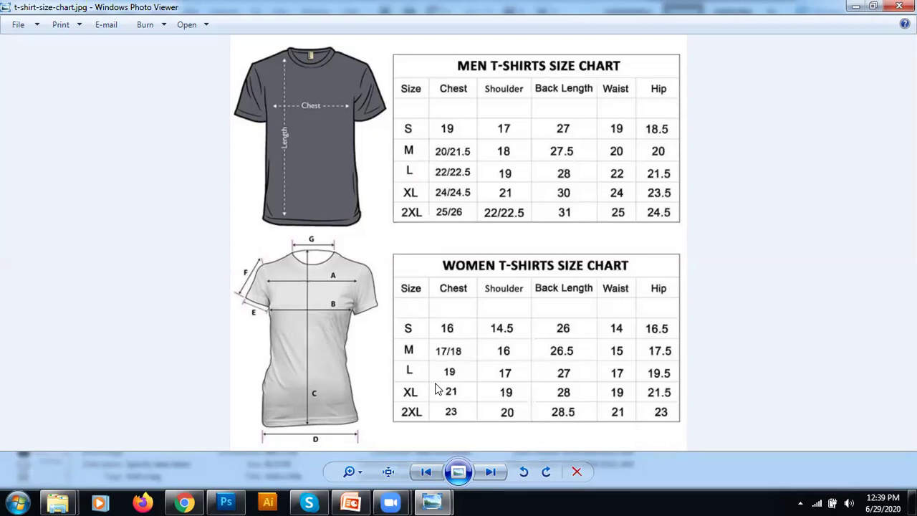
{"action": "mouse_move", "coordinate": [433, 502]}
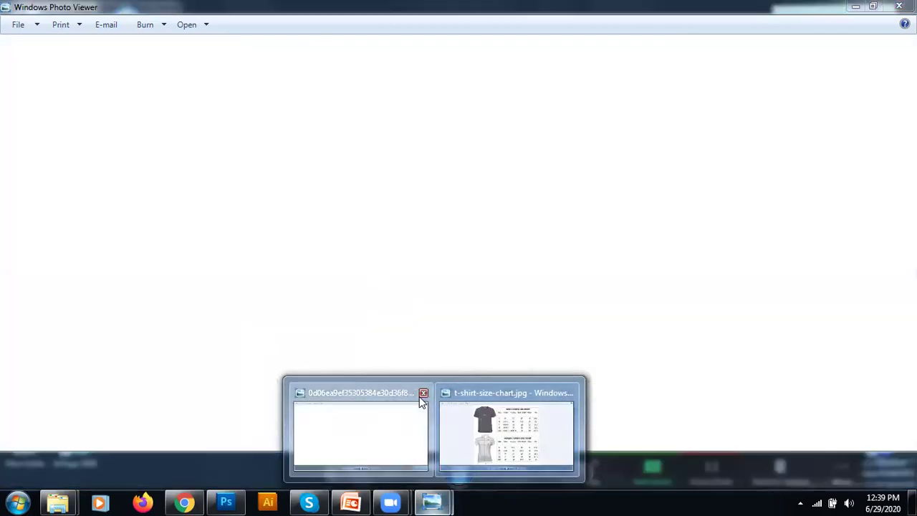
{"action": "left_click", "coordinate": [424, 392]}
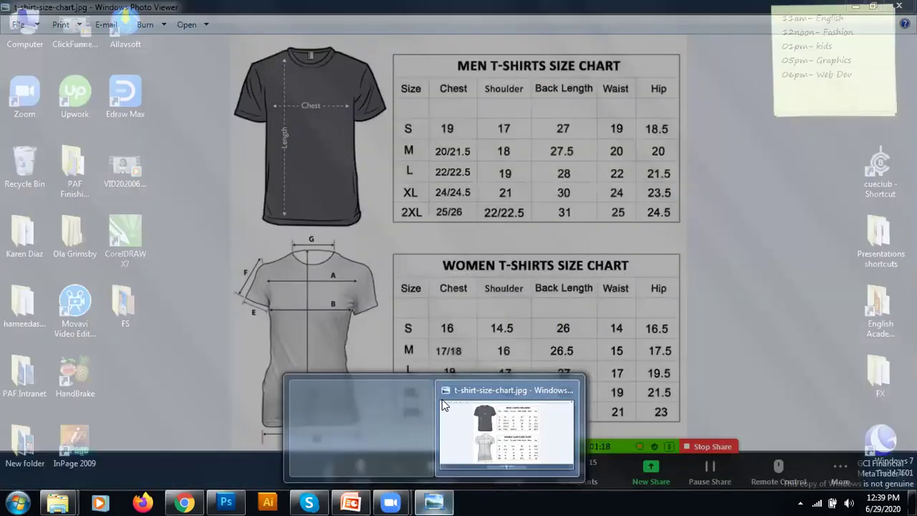
{"action": "left_click", "coordinate": [497, 393]}
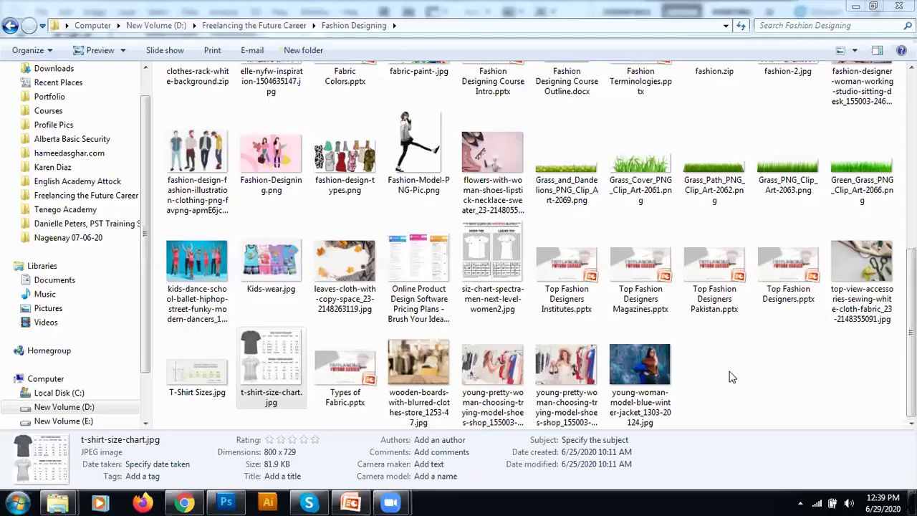
Switch back to Photoshop and review the patterned dress and sleeves on the model photo.
{"action": "left_click", "coordinate": [714, 382]}
{"action": "key", "text": "alt+Tab"}
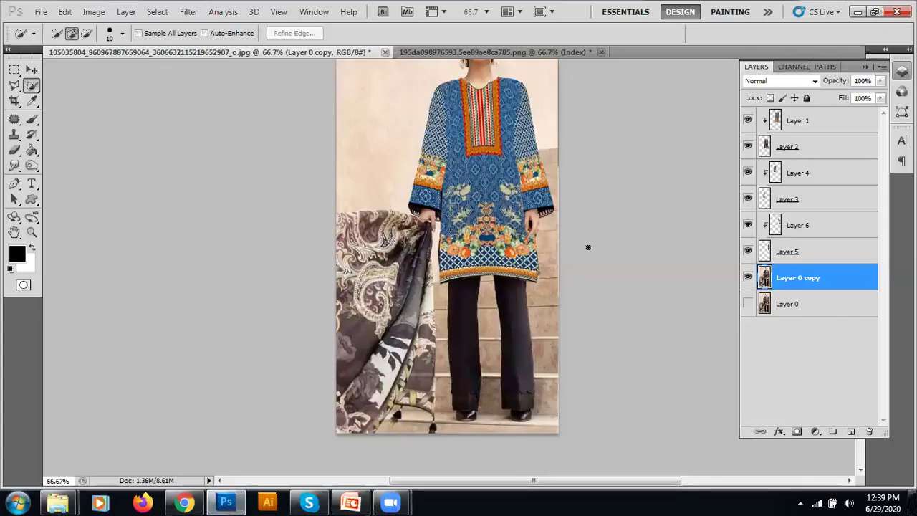
{"action": "mouse_move", "coordinate": [509, 213]}
{"action": "left_mouse_down"}
{"action": "mouse_move", "coordinate": [509, 255]}
{"action": "mouse_move", "coordinate": [503, 250]}
{"action": "left_mouse_up"}
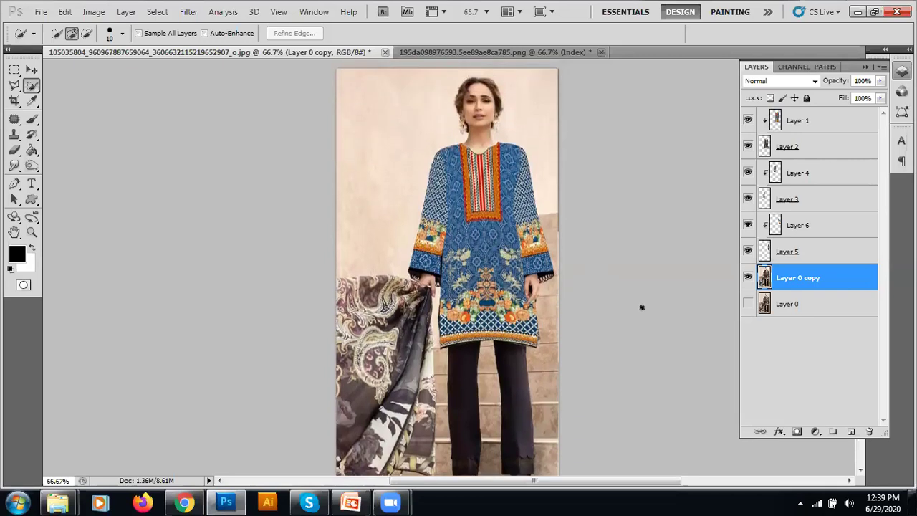